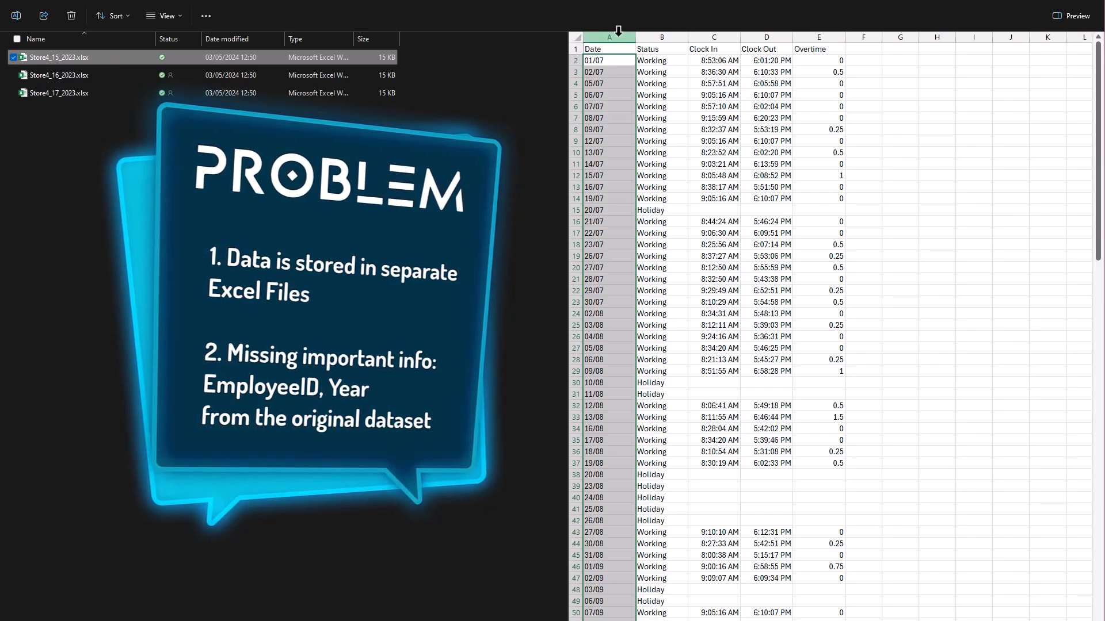
# Examine the Status, Clock In, Clock Out and Overtime columns of the store file, including the empty clock times on the 20/07 holiday row.
pyautogui.click(670, 37)
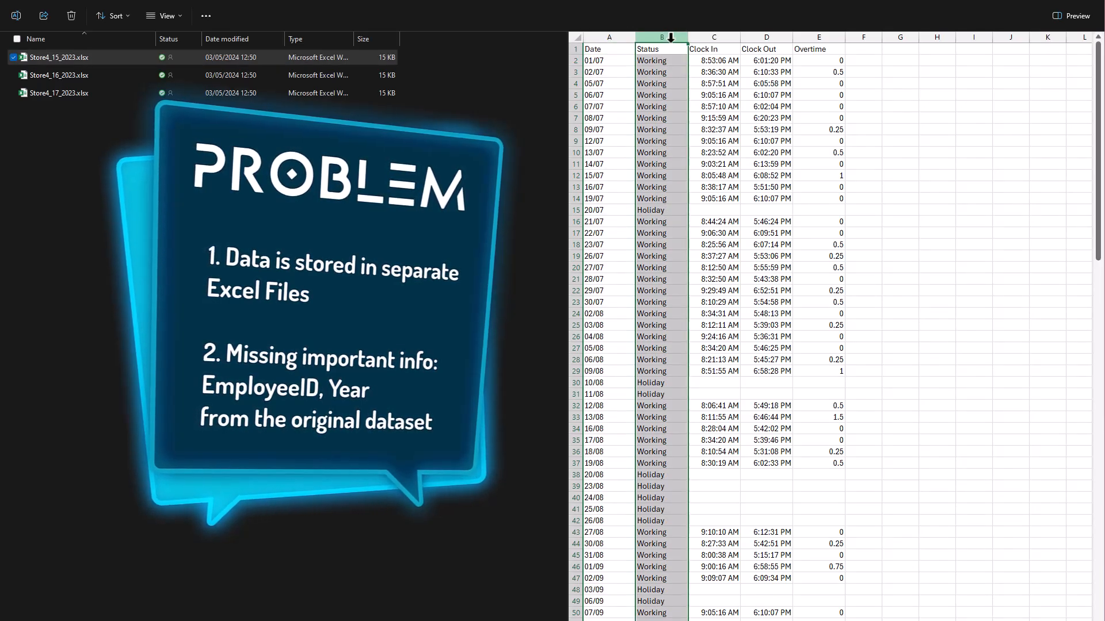
pyautogui.moveTo(714, 36); pyautogui.dragTo(783, 38)
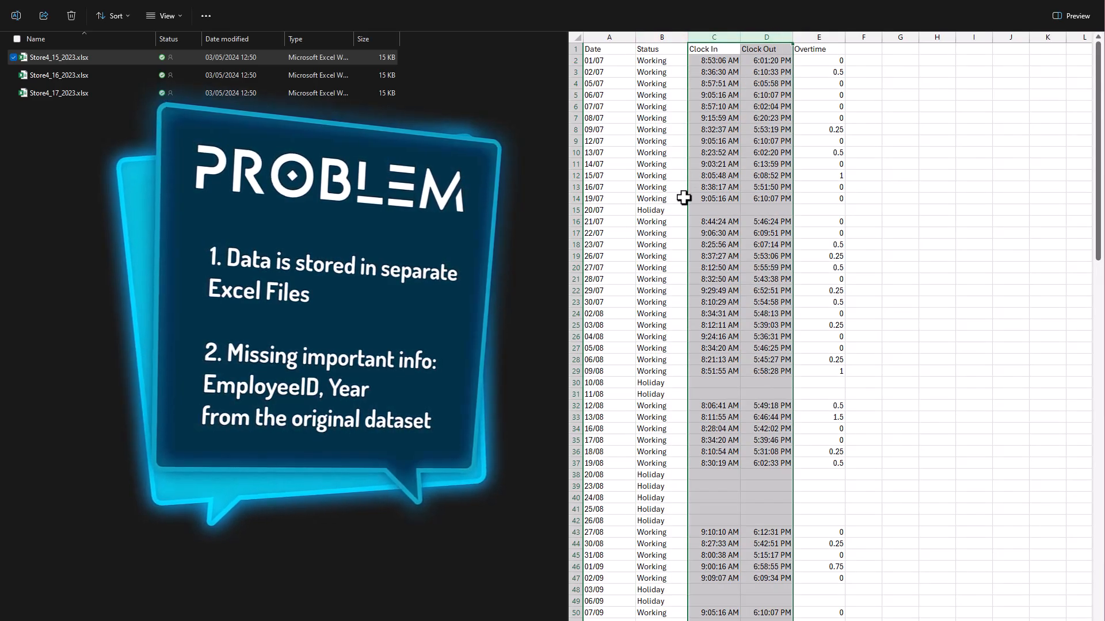
pyautogui.moveTo(696, 211); pyautogui.dragTo(763, 214)
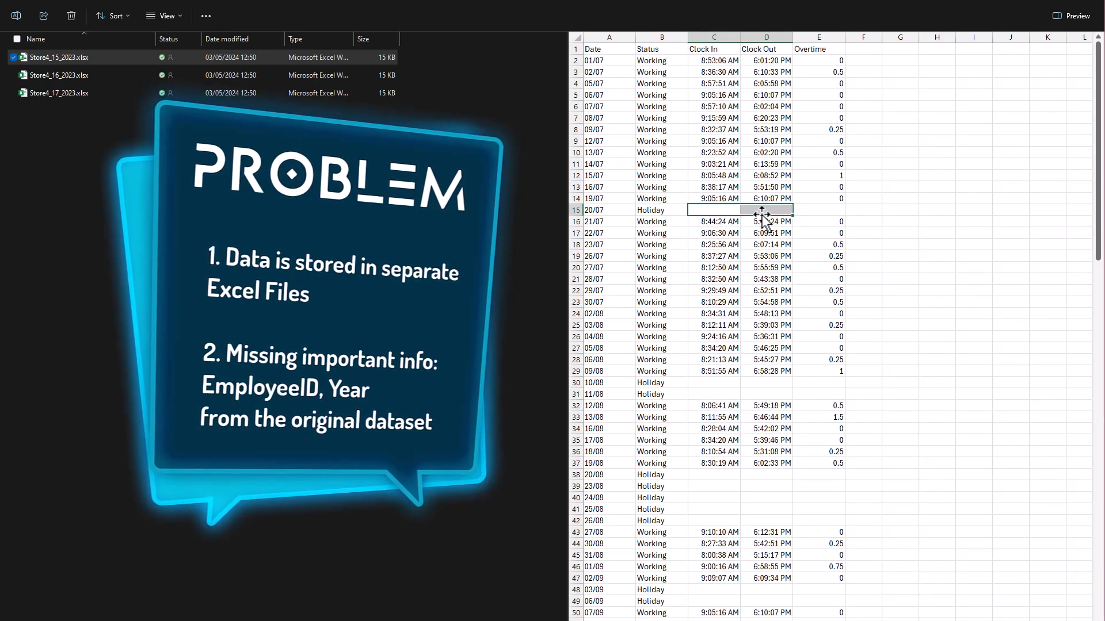
pyautogui.click(833, 39)
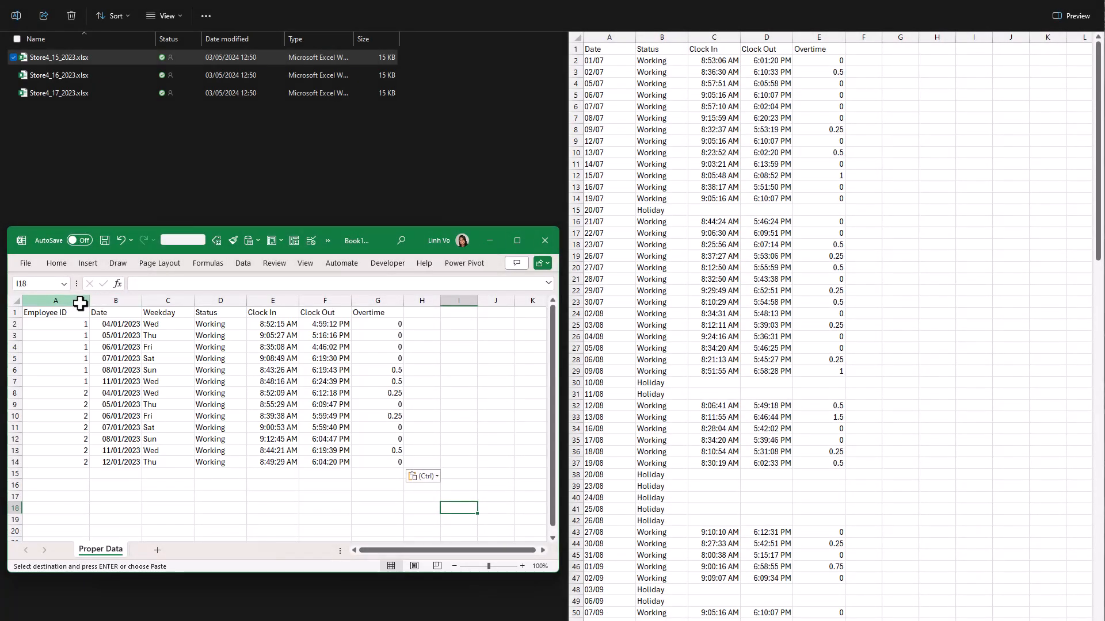
# Examine the Employee ID, Date and Weekday columns in the Proper Data sheet as the target layout.
pyautogui.click(80, 302)
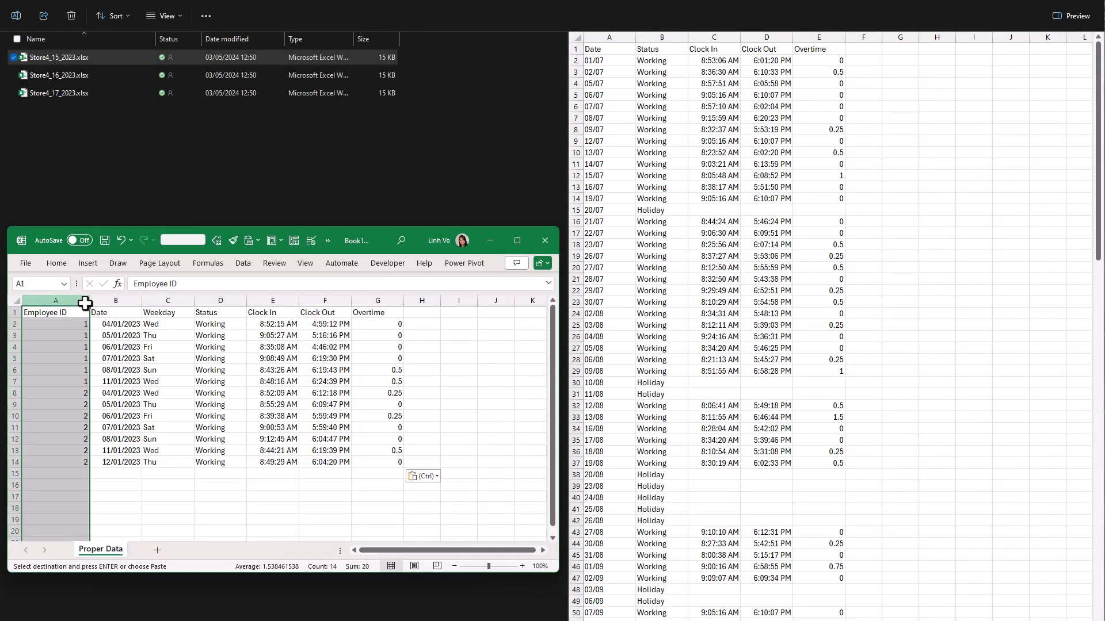
pyautogui.click(124, 303)
pyautogui.click(174, 301)
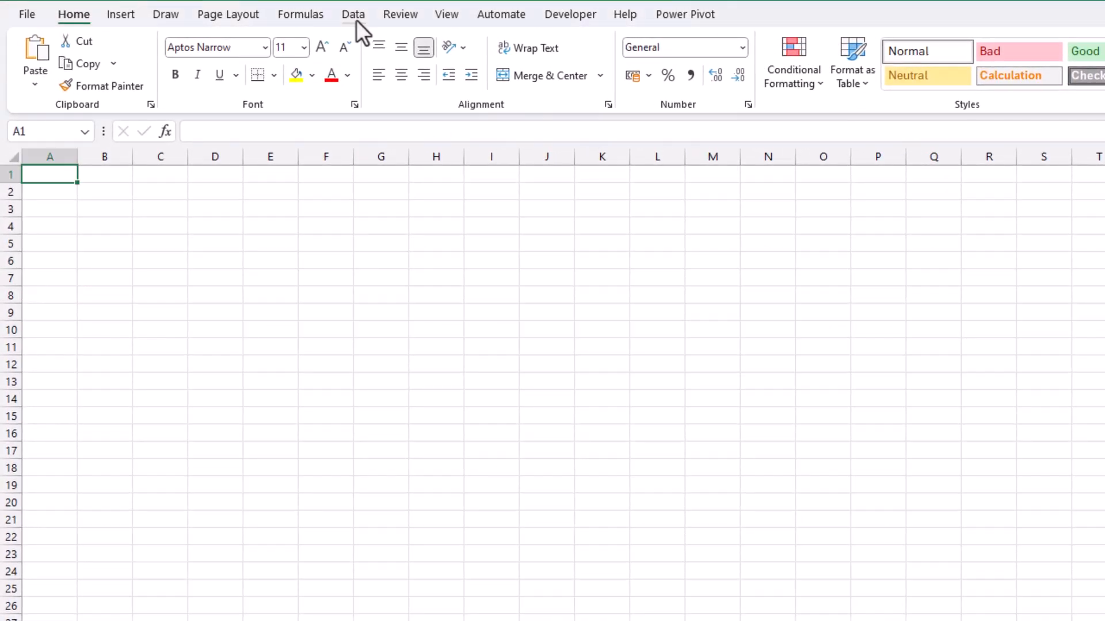
# Import the Store4 folder as a data source and open its file list for transformation in Power Query Editor.
pyautogui.click(356, 17)
pyautogui.click(33, 88)
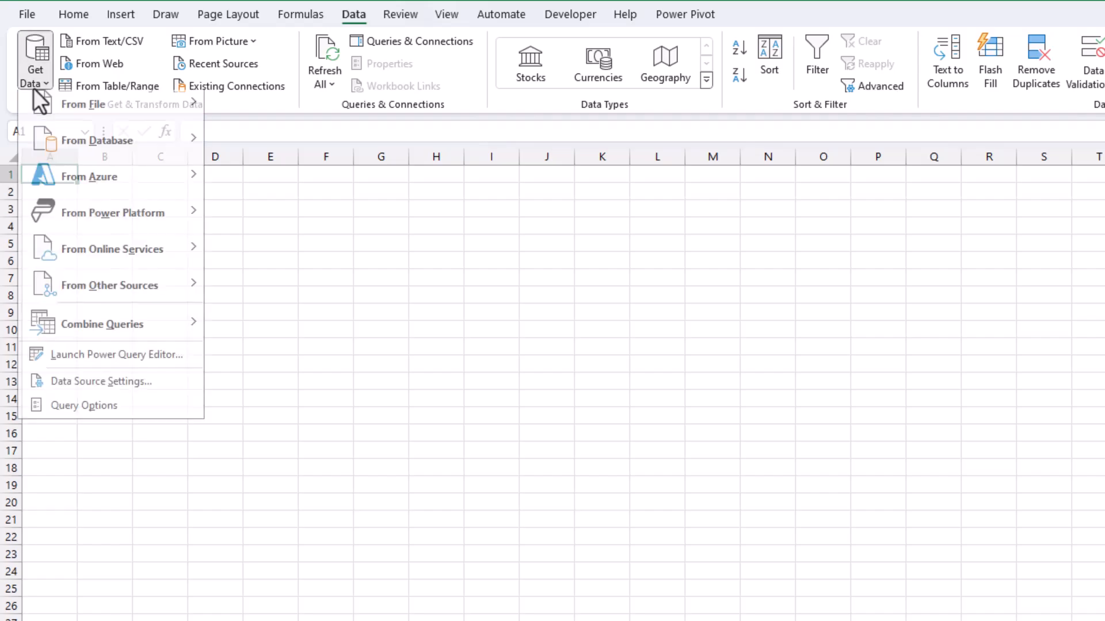
pyautogui.moveTo(127, 113)
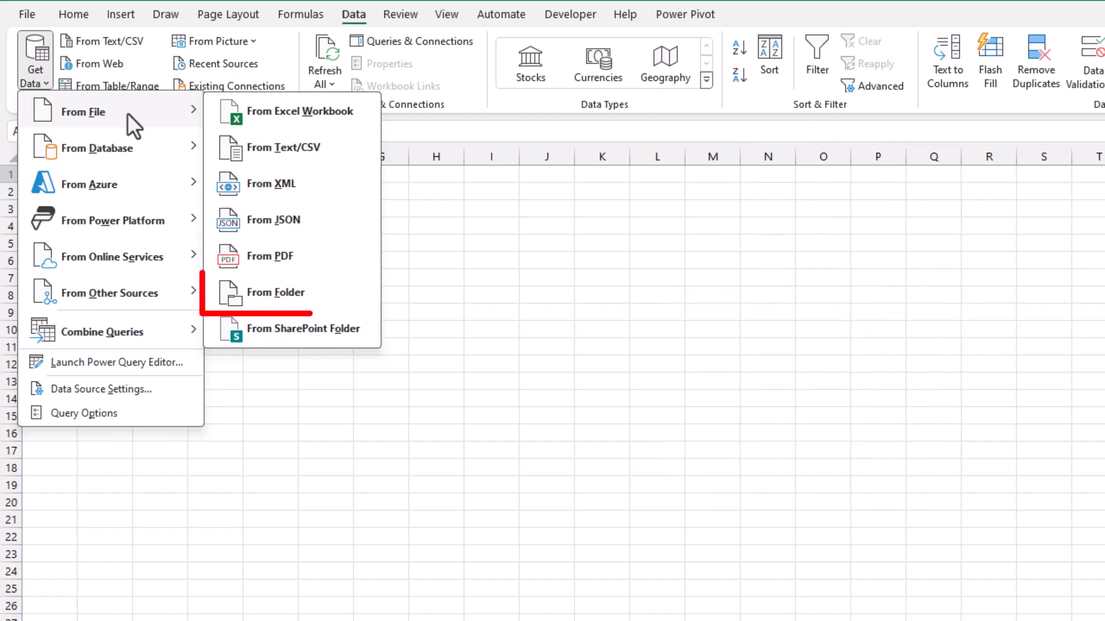
pyautogui.click(338, 285)
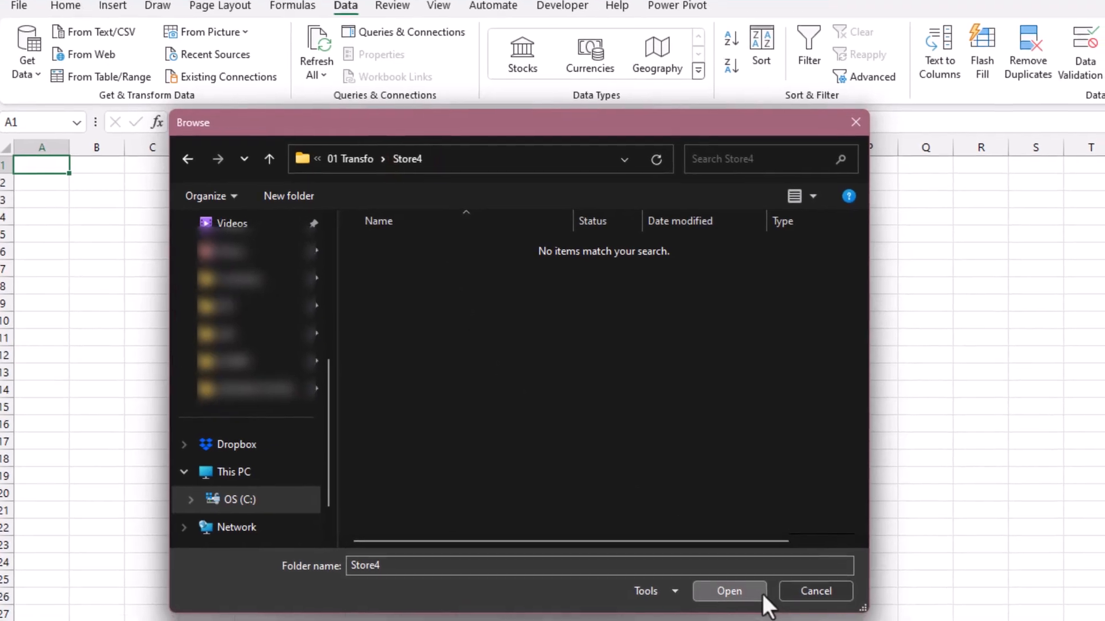
pyautogui.click(760, 592)
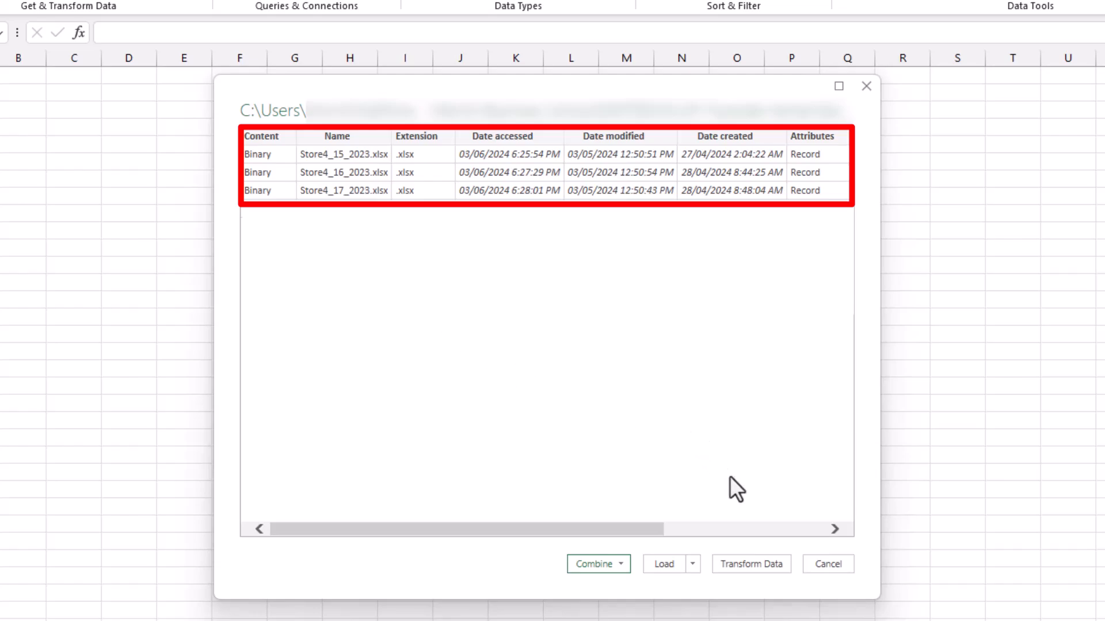
pyautogui.click(779, 571)
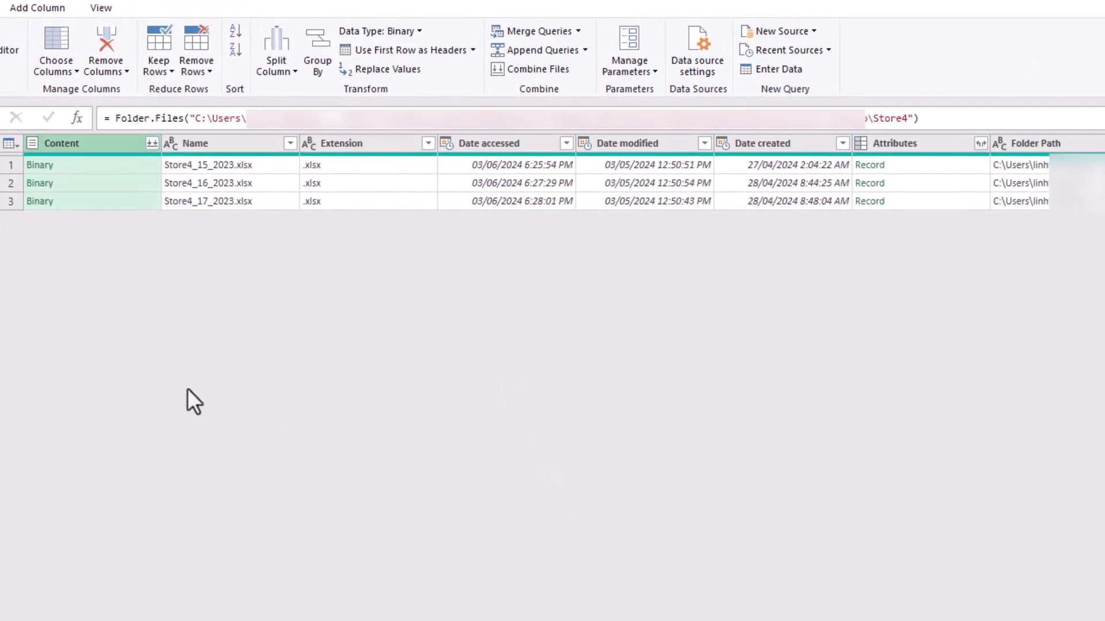
# Examine the file list's Content, Name, Extension, date, Attributes and Folder Path columns.
pyautogui.click(109, 164)
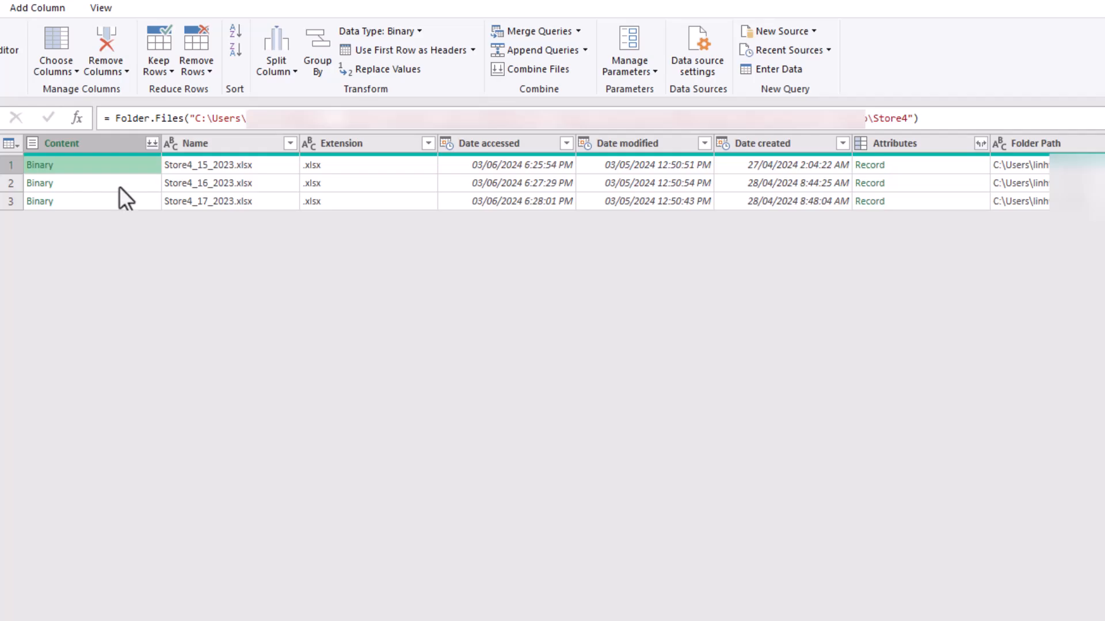
pyautogui.click(119, 187)
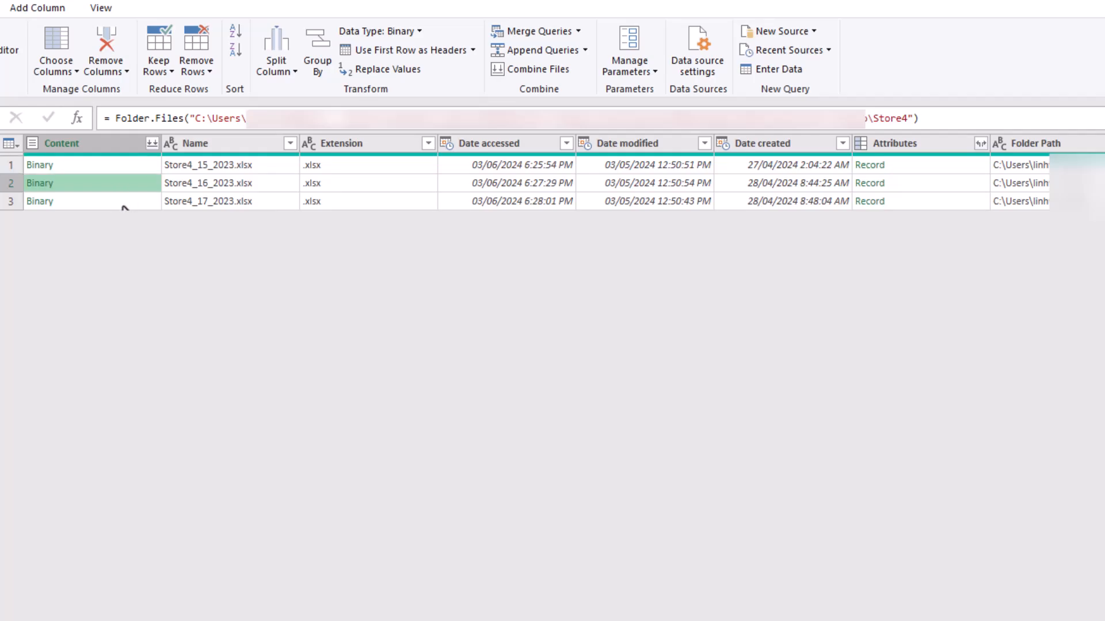
pyautogui.click(270, 149)
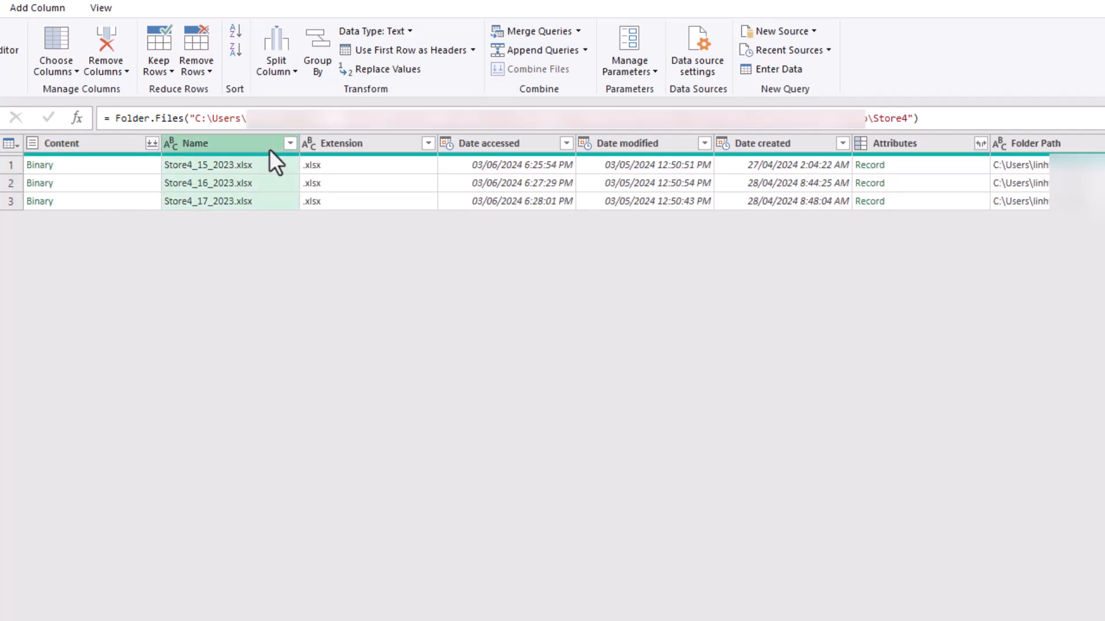
pyautogui.click(398, 155)
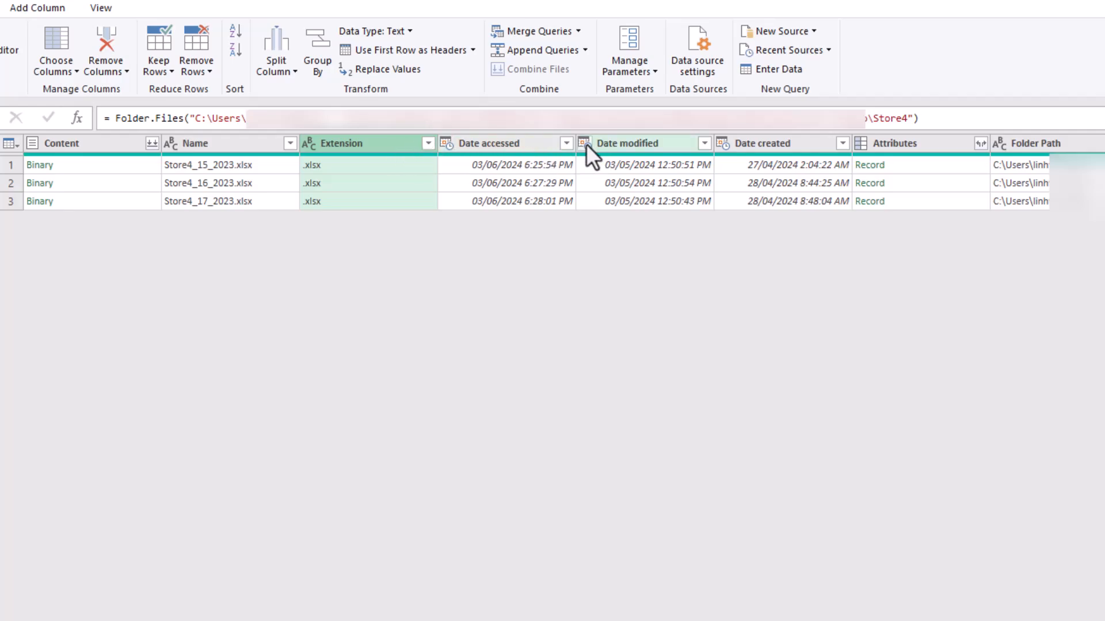
pyautogui.click(556, 145)
pyautogui.keyDown('shift'); pyautogui.click(817, 144); pyautogui.keyUp('shift')
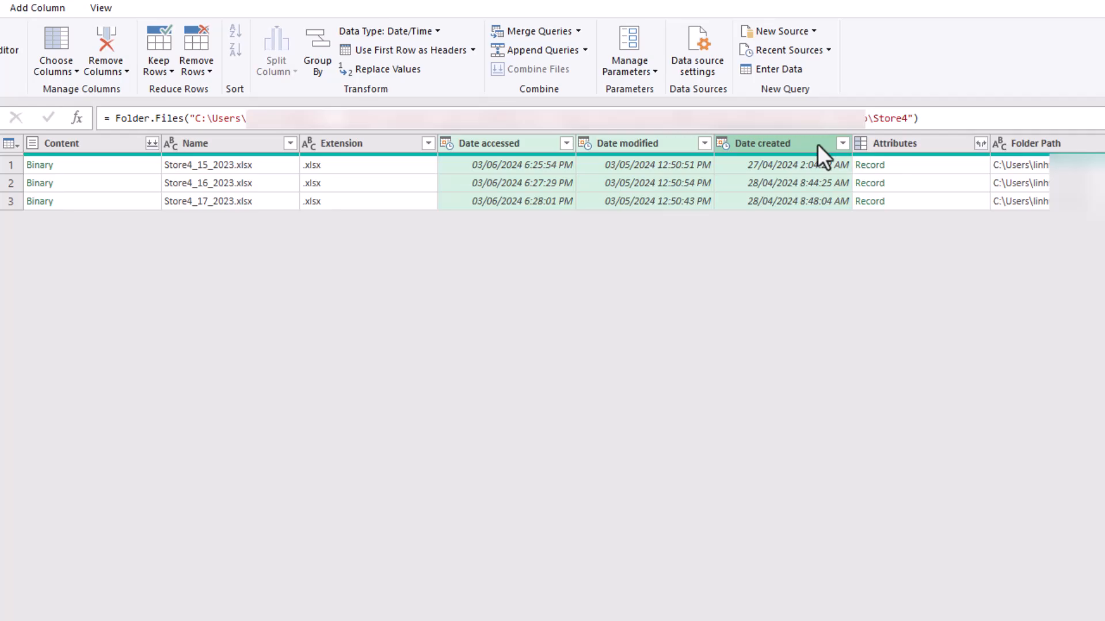
pyautogui.click(965, 145)
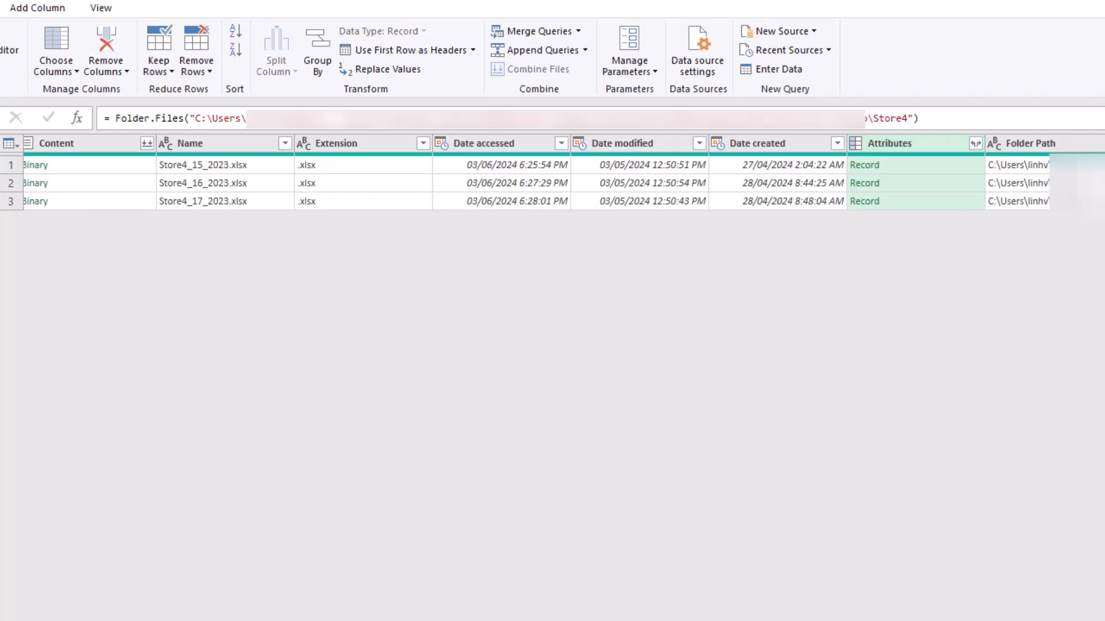
pyautogui.hscroll(1, 552, 172)
pyautogui.click(1092, 148)
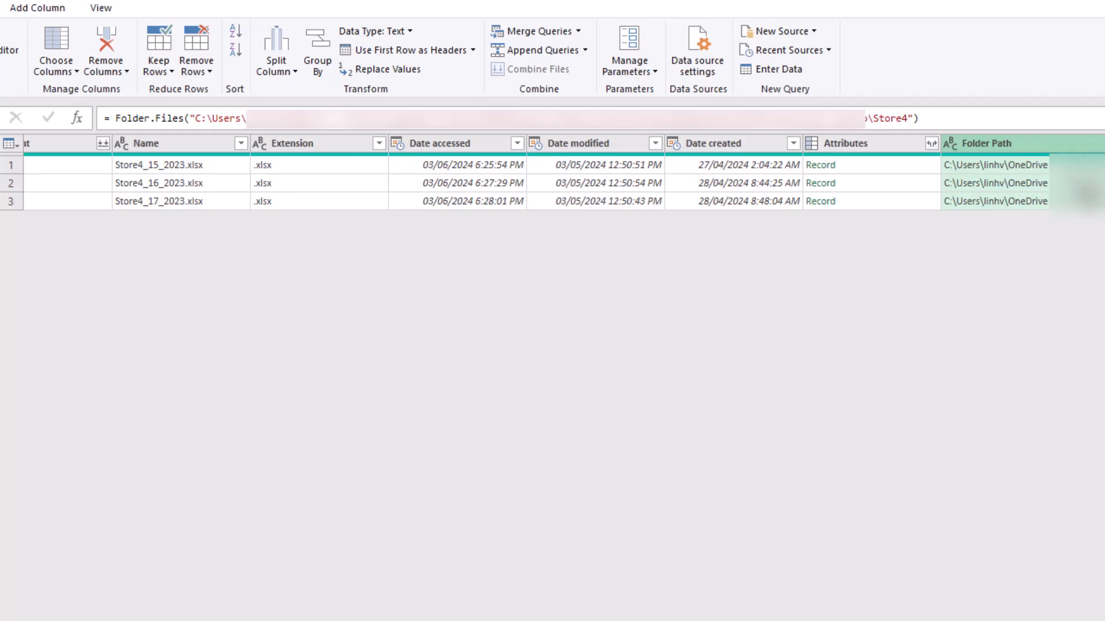
pyautogui.hscroll(-1, 563, 173)
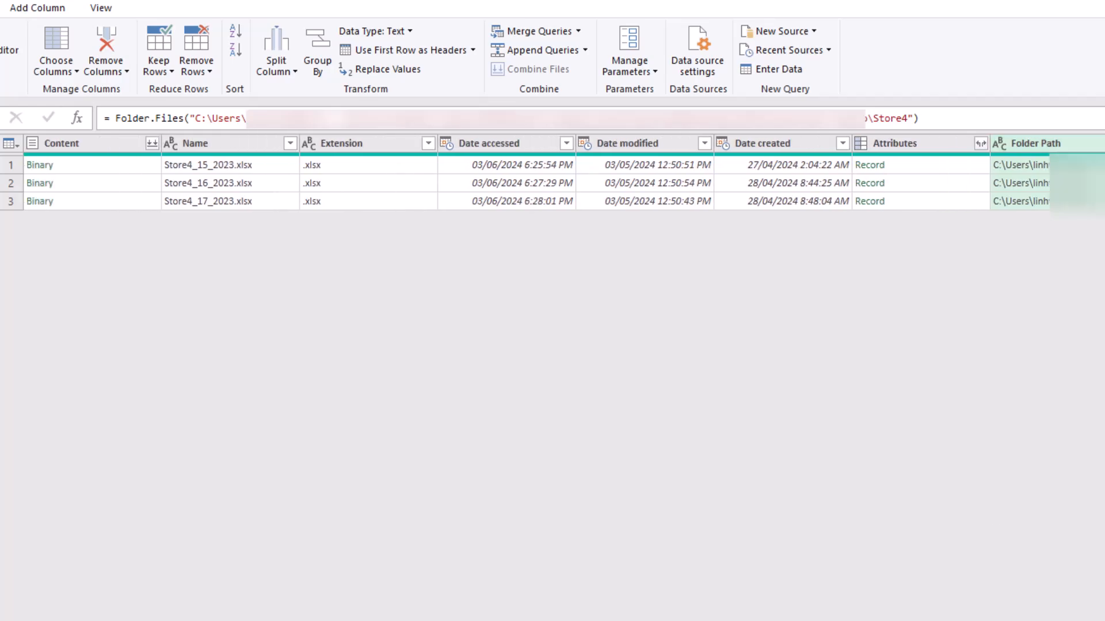
pyautogui.click(111, 140)
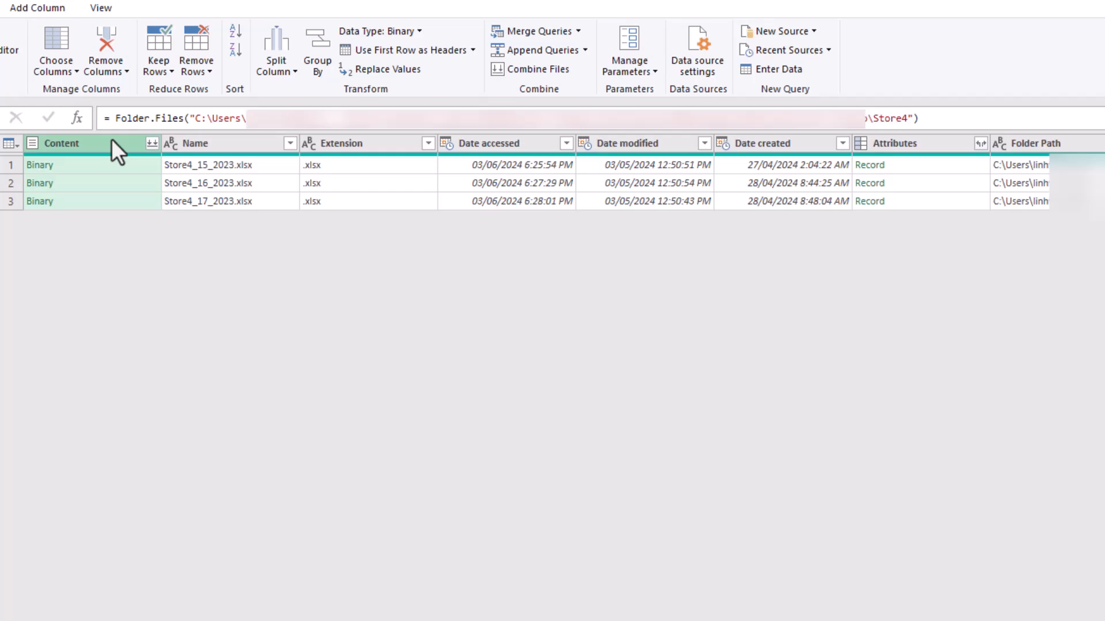
pyautogui.click(250, 142)
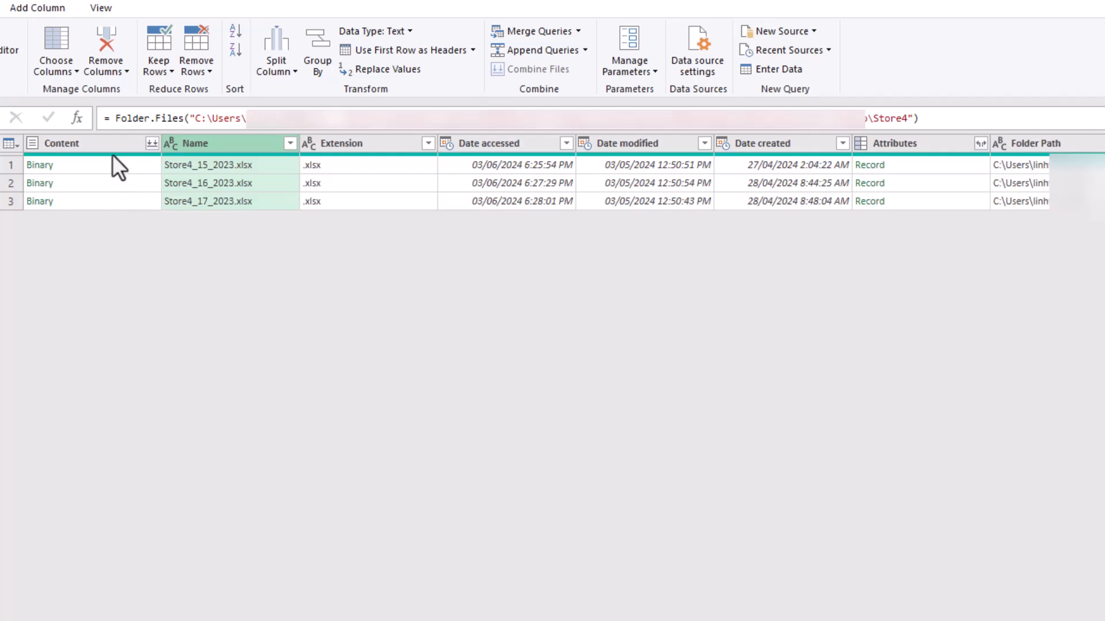
# Start combining the files from the Content column and preview Sheet1 of the first file.
pyautogui.click(87, 144)
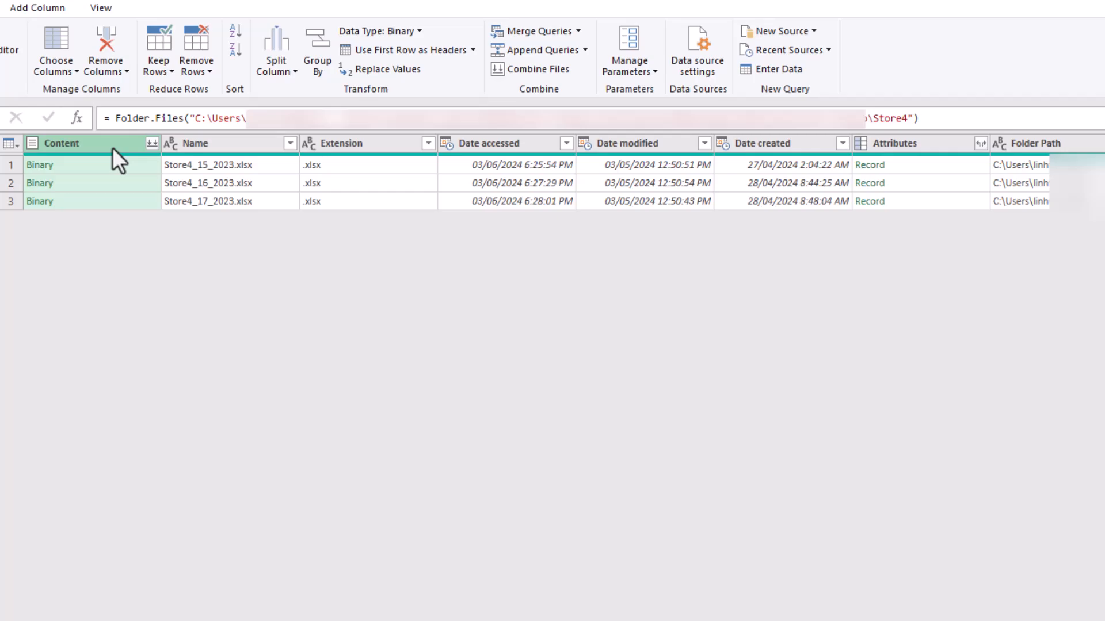
pyautogui.click(153, 147)
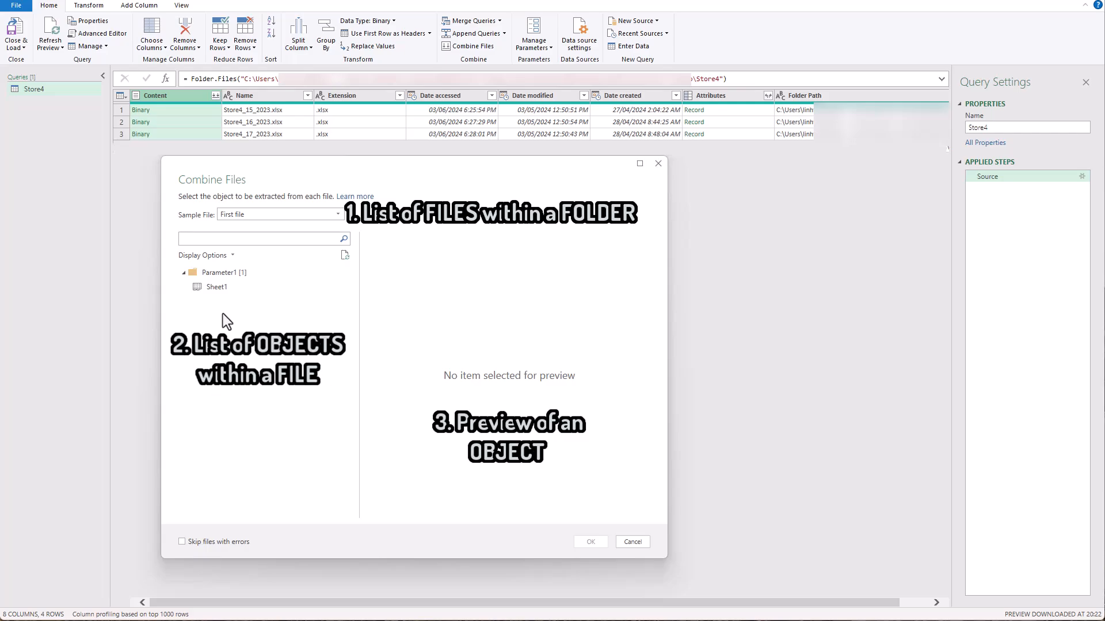
pyautogui.click(254, 288)
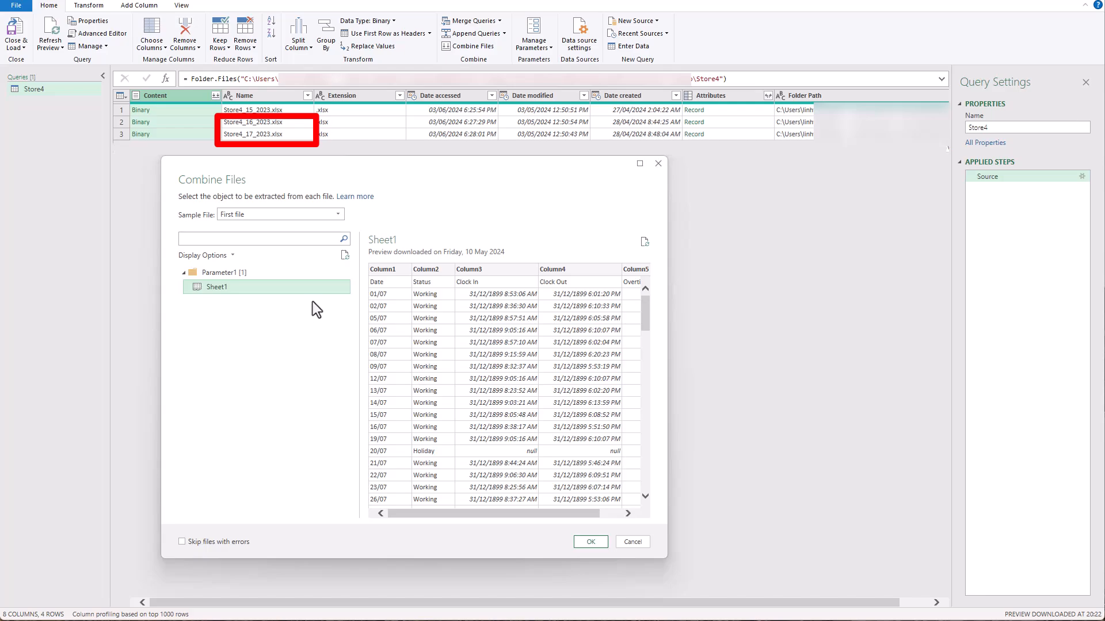
# Try Store4_16_2023.xlsx as the sample file and return the setting to First file.
pyautogui.click(335, 217)
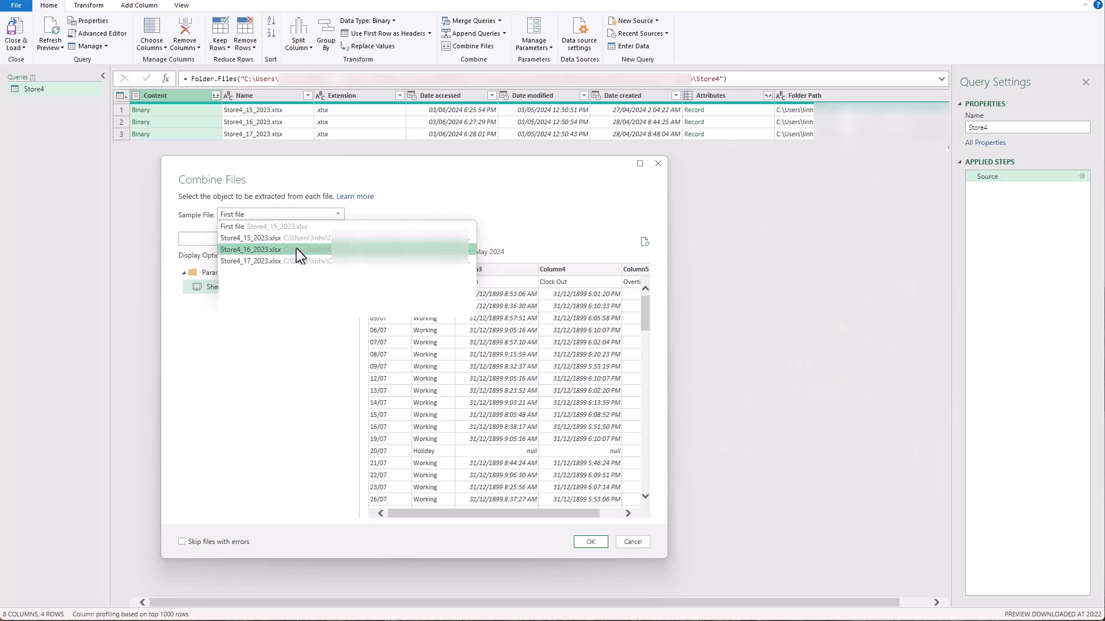
pyautogui.click(252, 250)
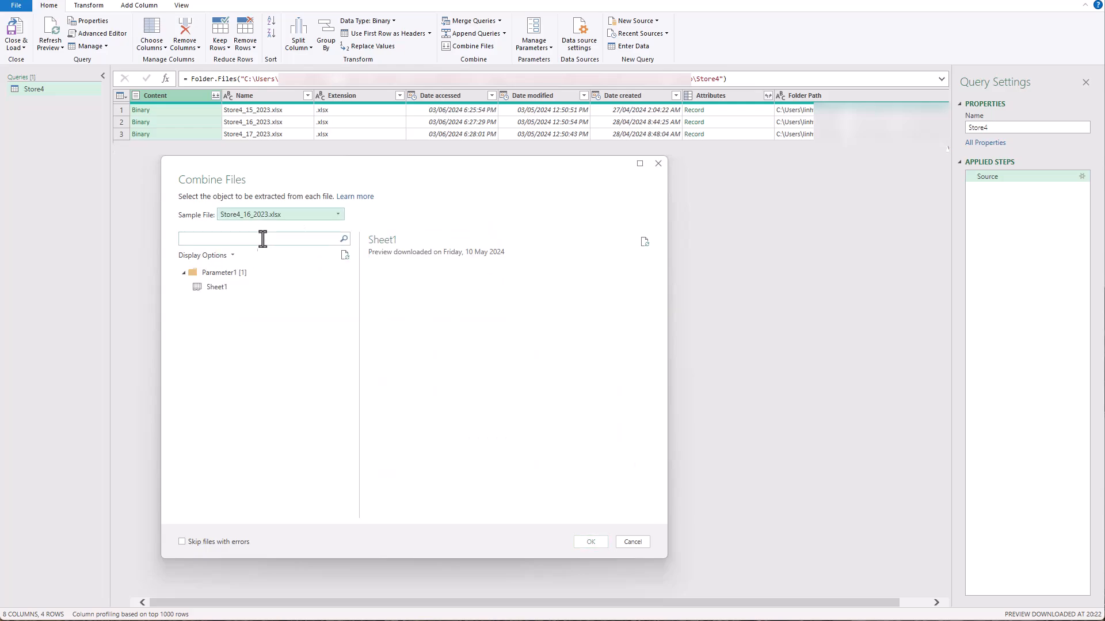
pyautogui.click(299, 217)
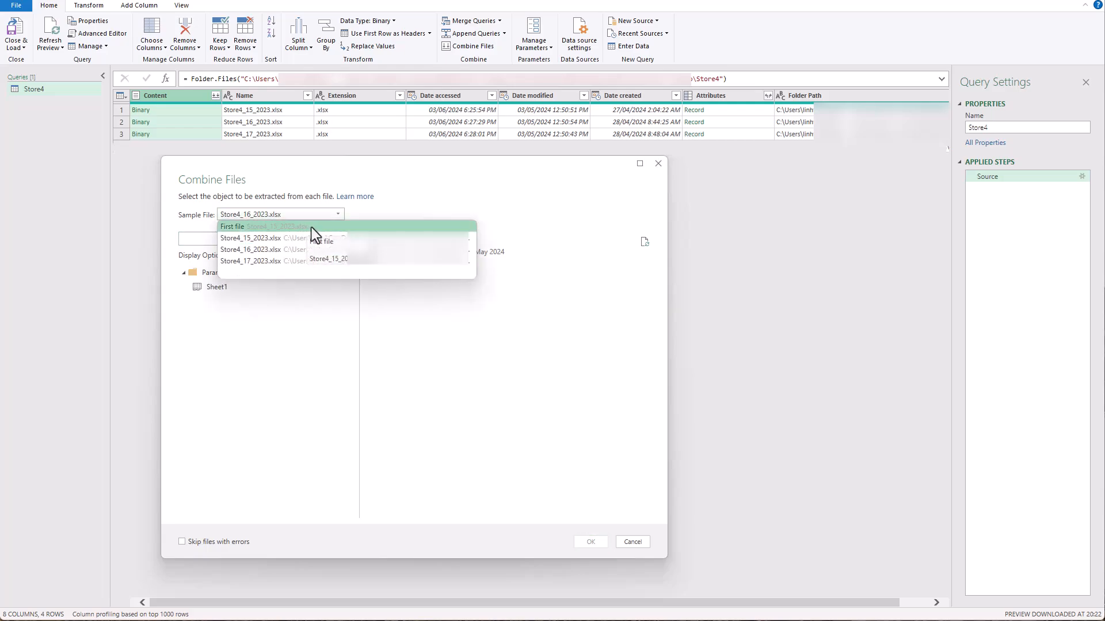
pyautogui.click(311, 227)
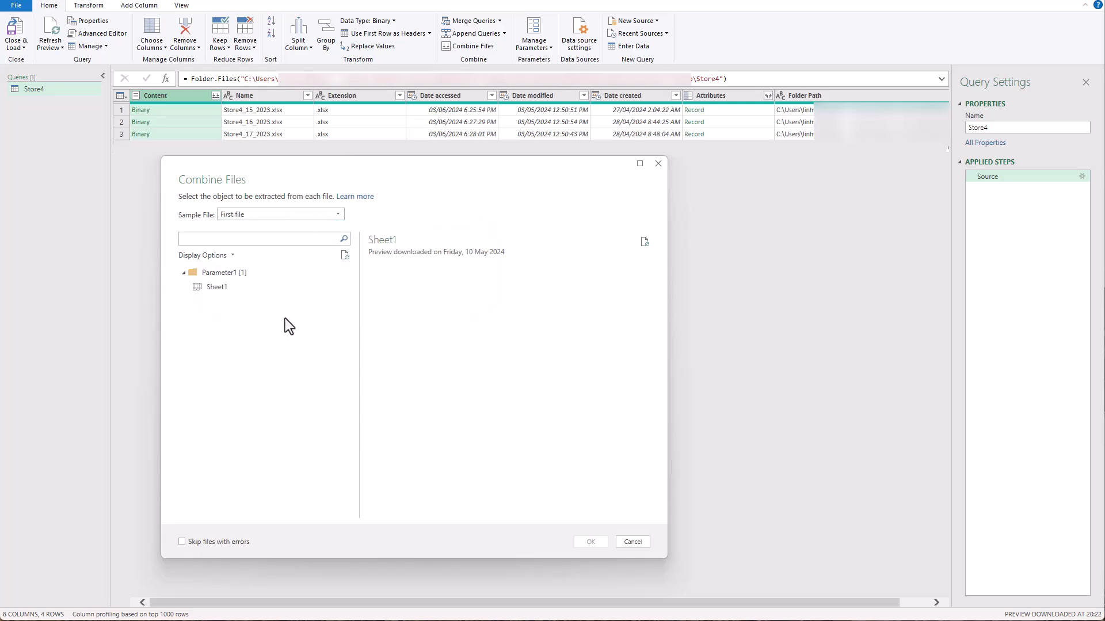
# Combine the Store4 files by extracting Sheet1 from each, and look through the combined rows.
pyautogui.click(240, 286)
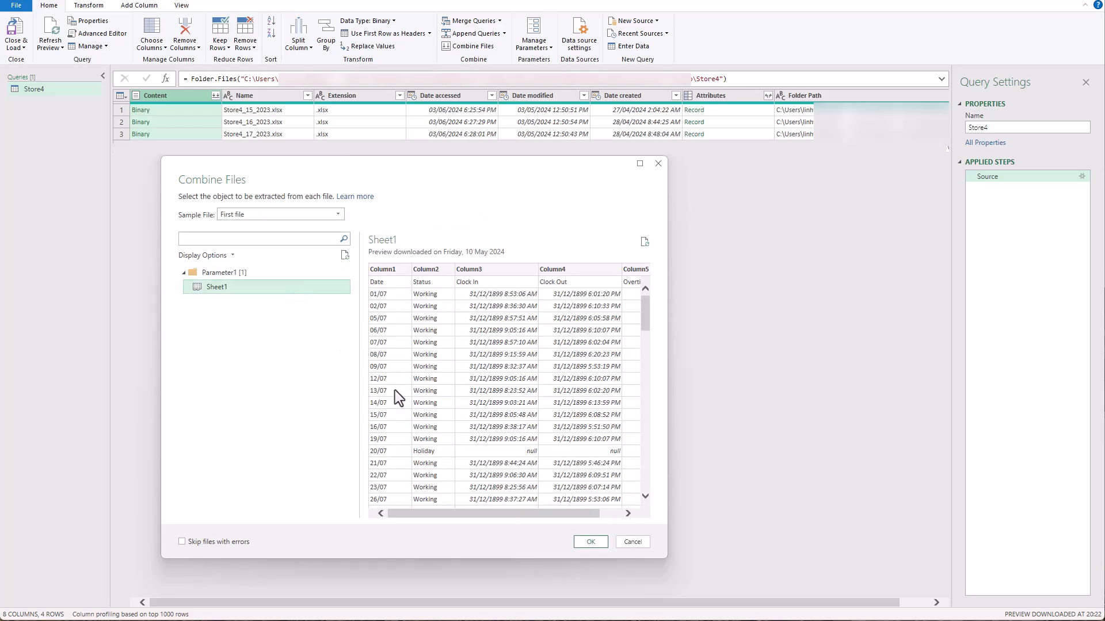
pyautogui.click(591, 542)
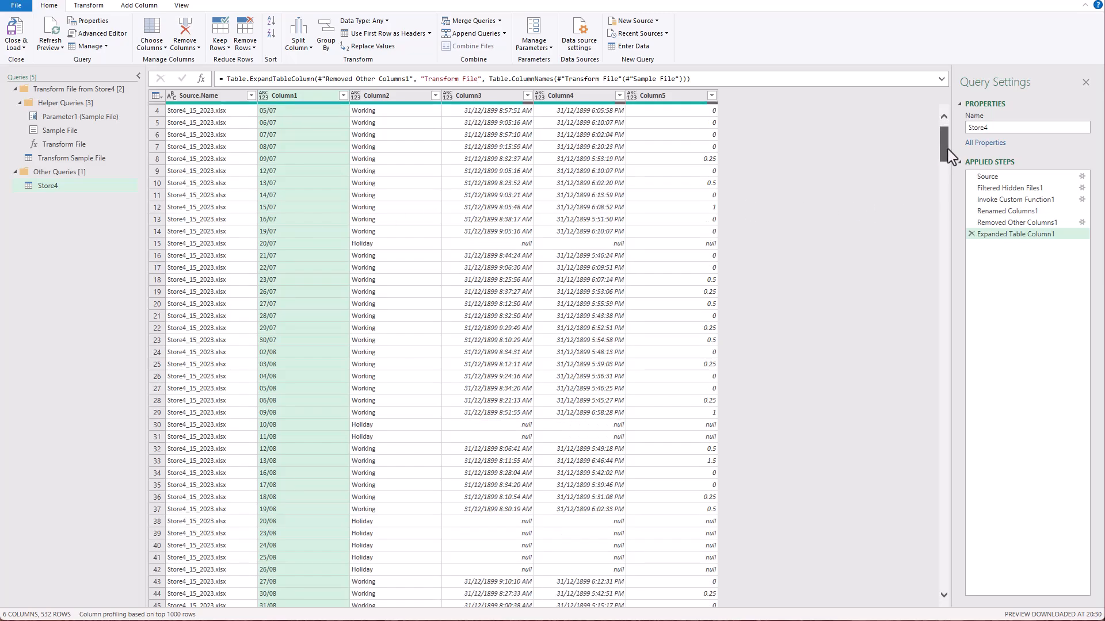
pyautogui.scroll(-14, 693, 207)
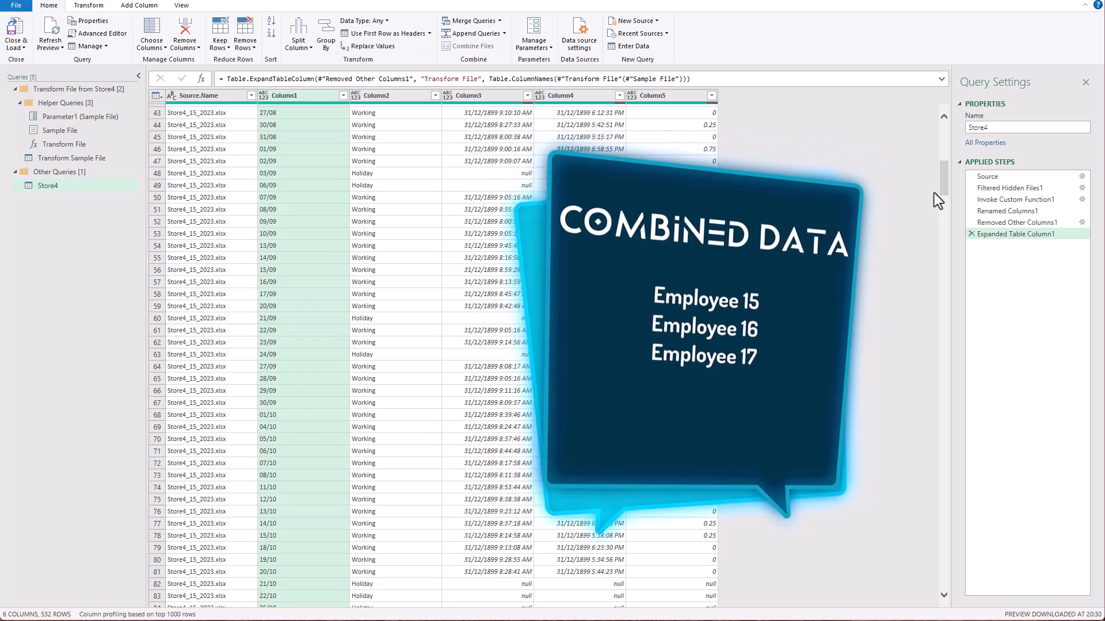
pyautogui.moveTo(947, 187); pyautogui.dragTo(945, 362)
pyautogui.moveTo(948, 401); pyautogui.dragTo(952, 126)
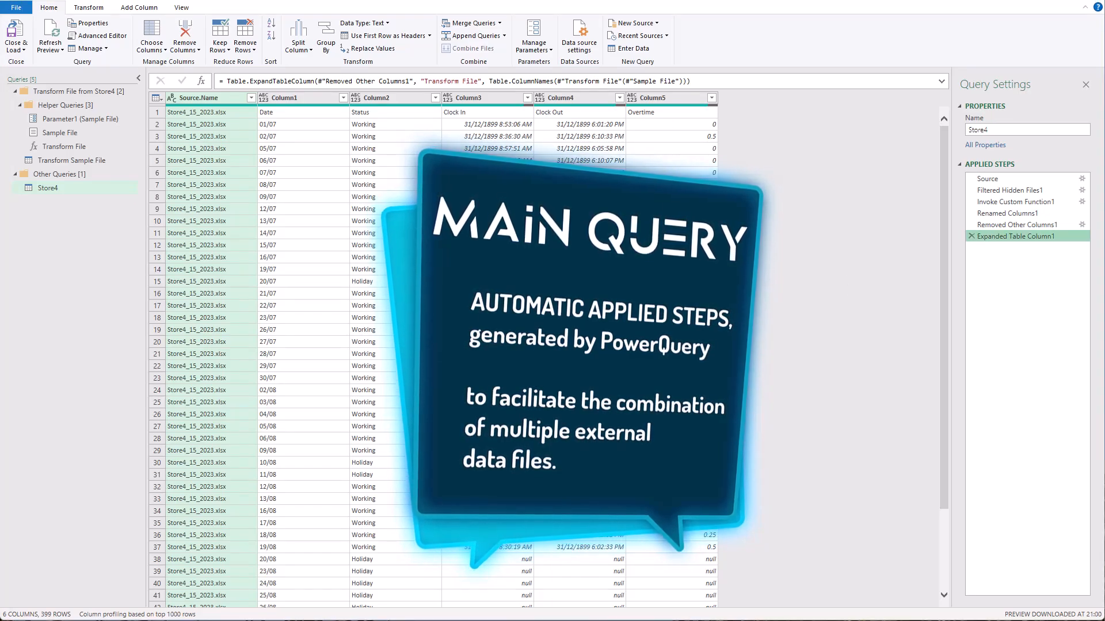
# Review the Source and Filtered Hidden Files1 steps of the Store4 query, and check the Extension column's filter with .xlsx kept selected.
pyautogui.click(1011, 179)
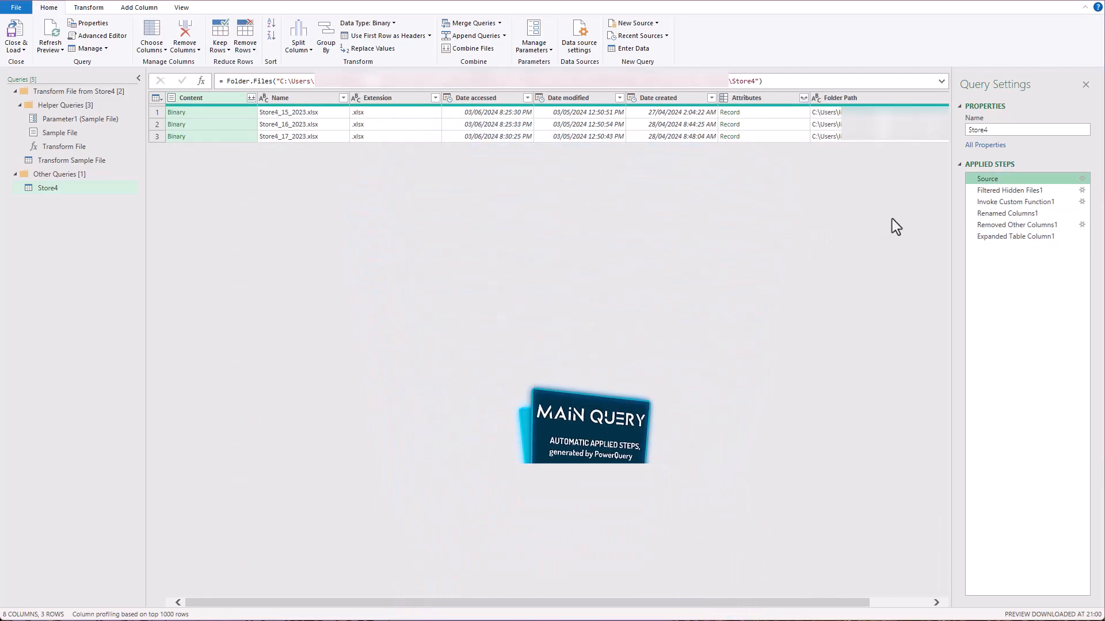
pyautogui.click(1016, 190)
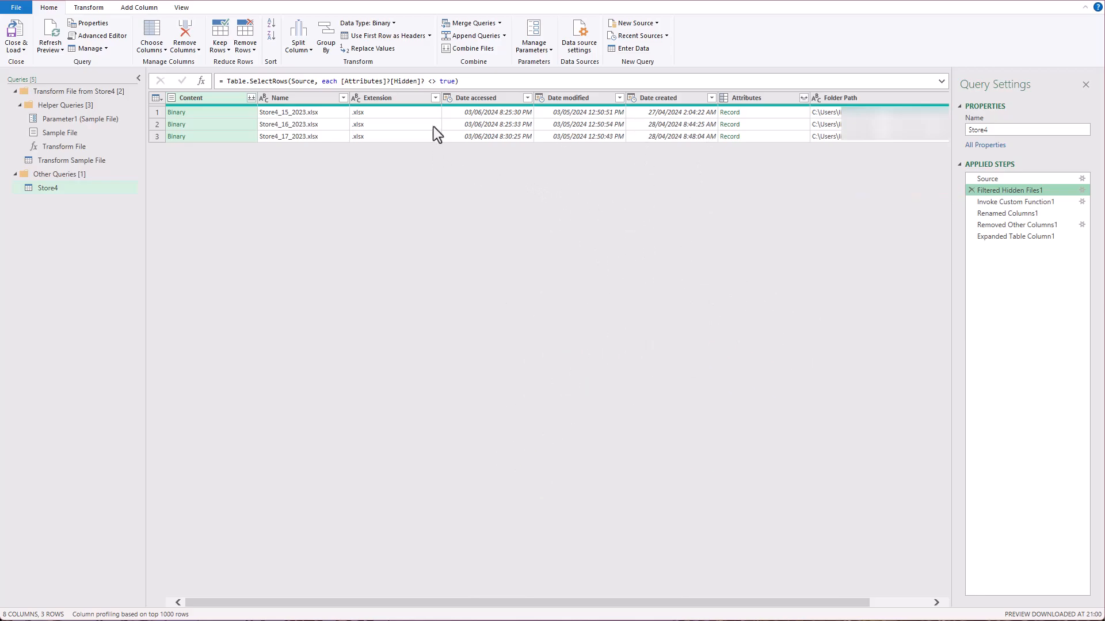
pyautogui.click(436, 102)
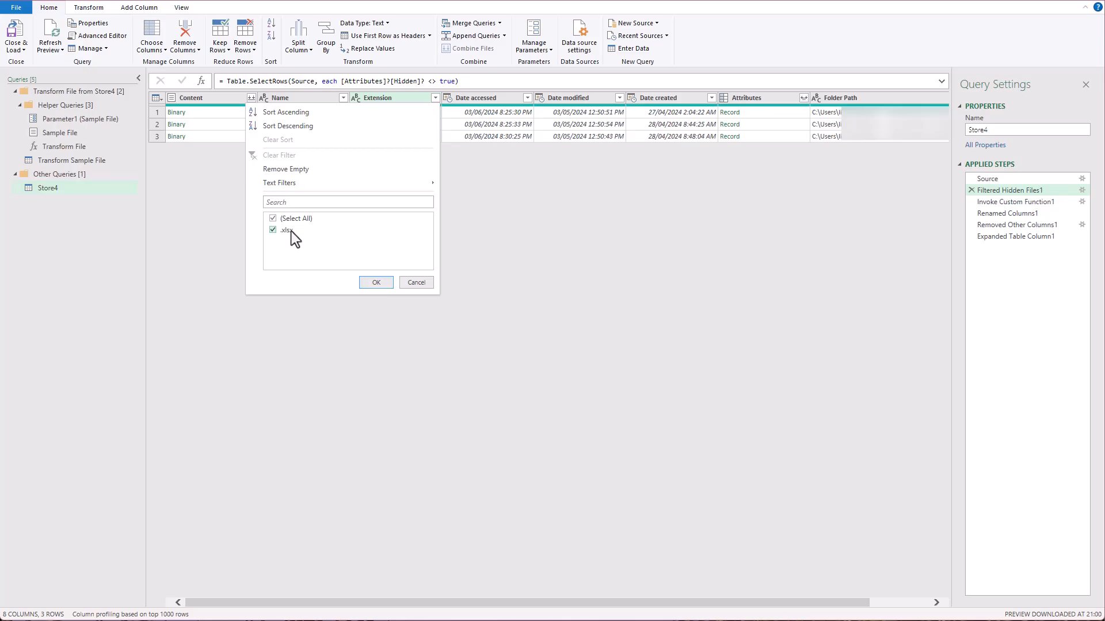
pyautogui.click(375, 283)
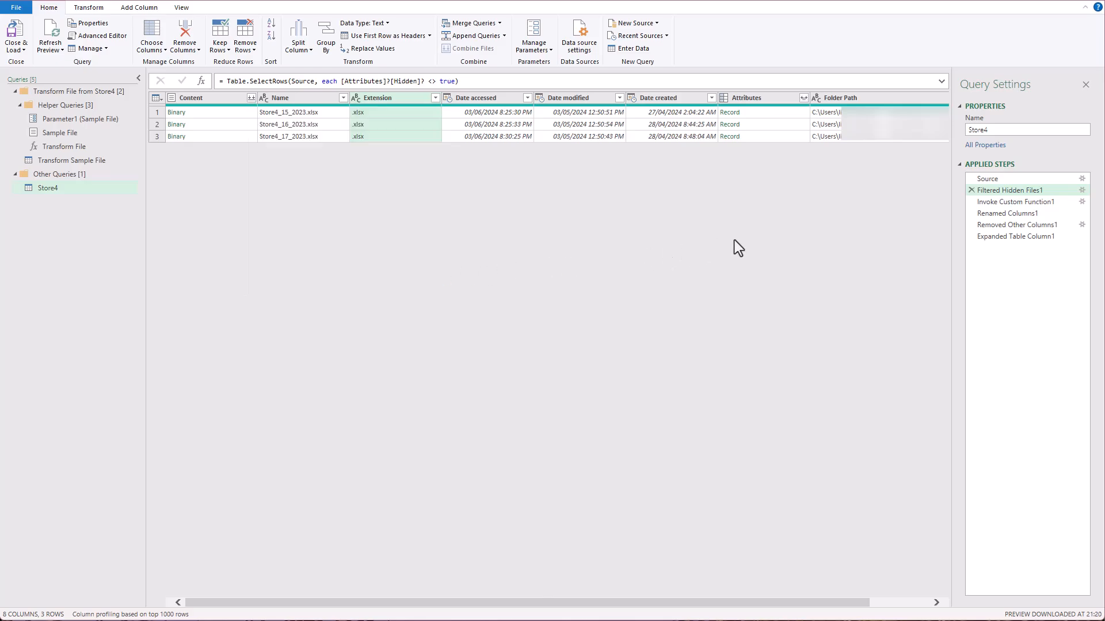
# Examine the Invoke Custom Function1 step and preview the first table in its Transform File column.
pyautogui.click(1055, 204)
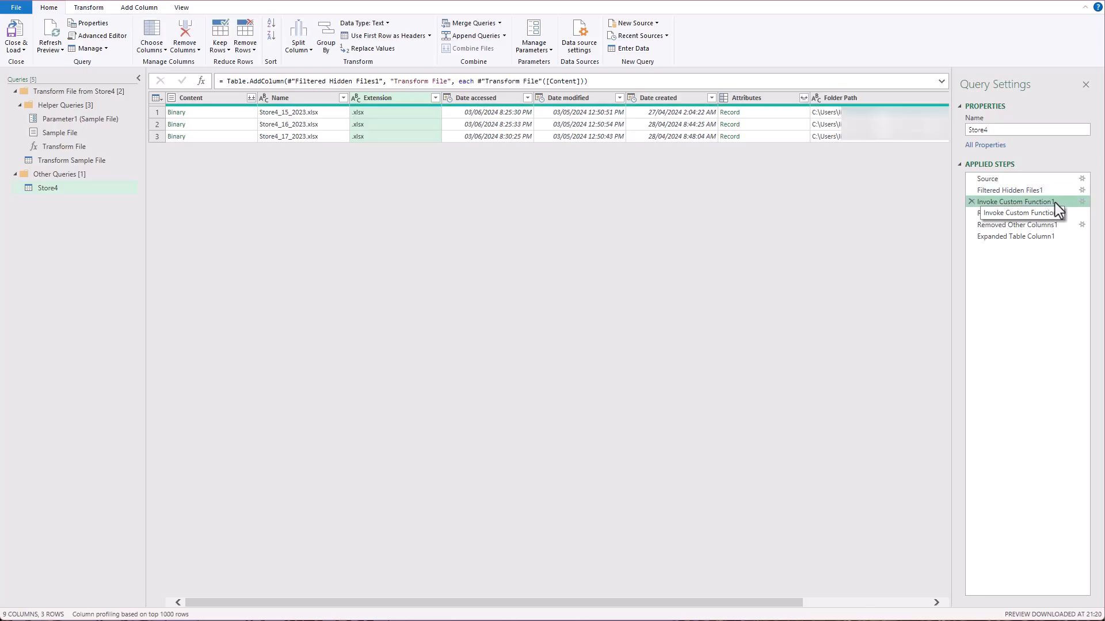
pyautogui.moveTo(288, 602); pyautogui.dragTo(547, 603)
pyautogui.click(917, 100)
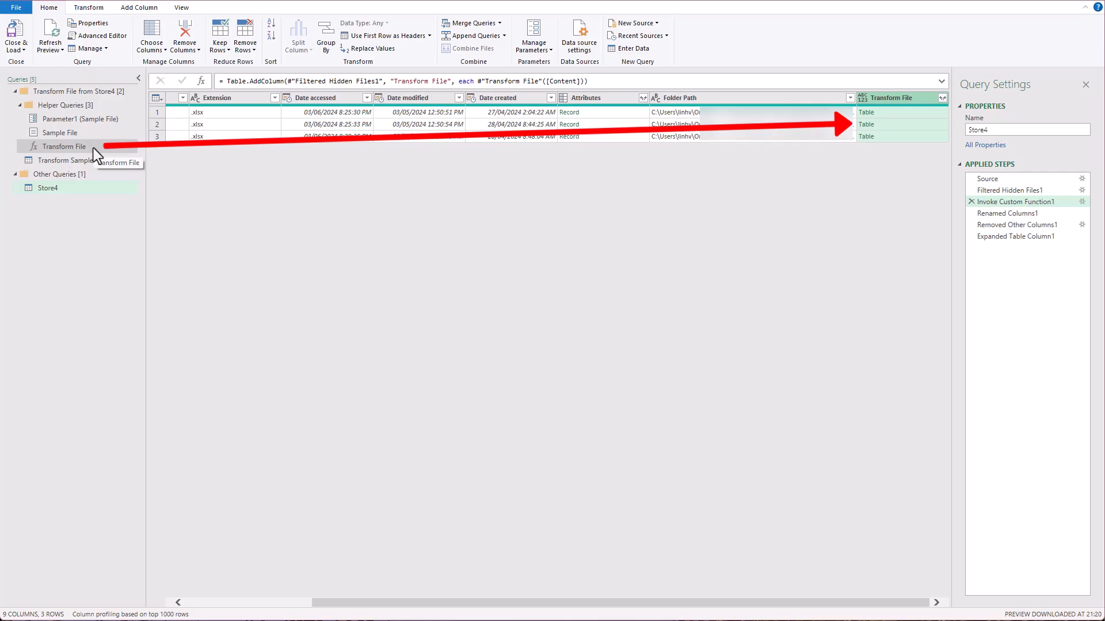
pyautogui.click(918, 116)
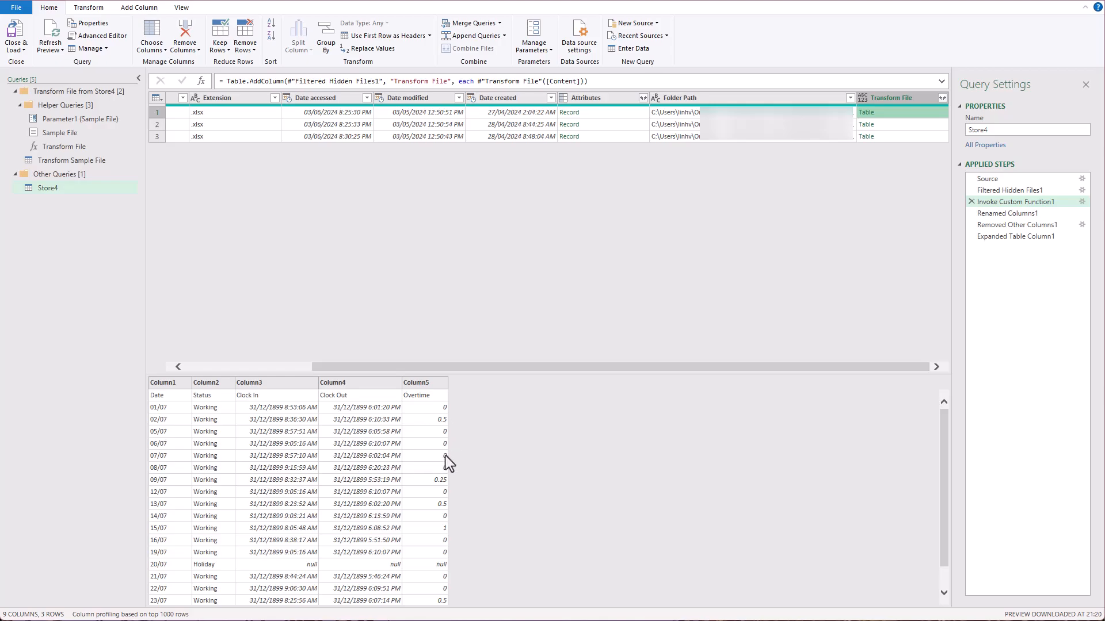
# Examine the Source.Name column in the Renamed Columns1 step.
pyautogui.click(1023, 213)
pyautogui.moveTo(473, 602); pyautogui.dragTo(255, 599)
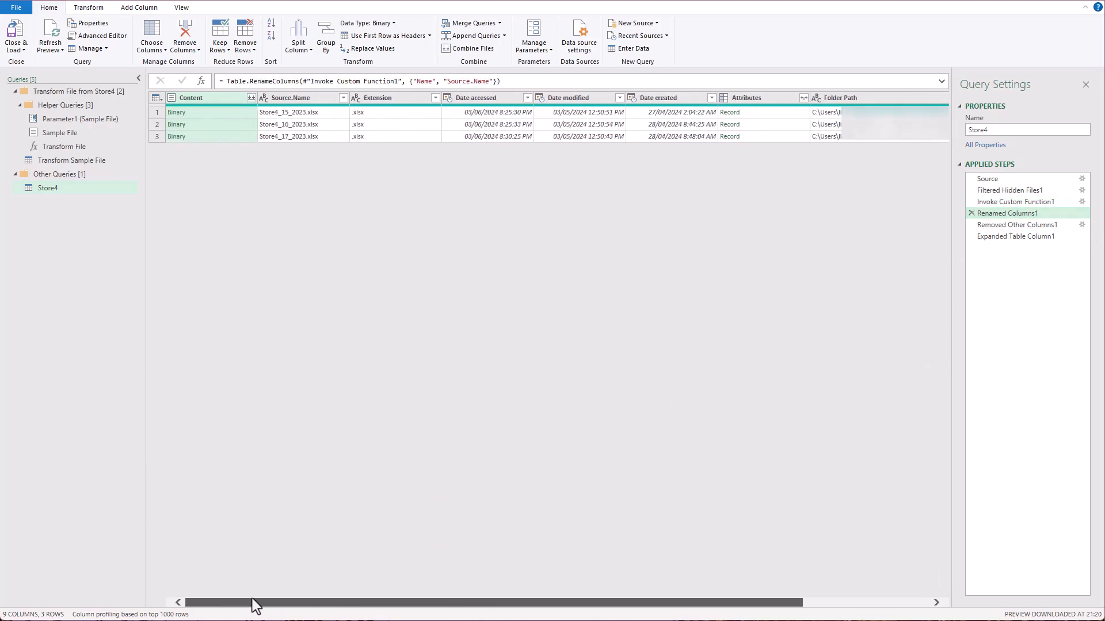
pyautogui.click(331, 101)
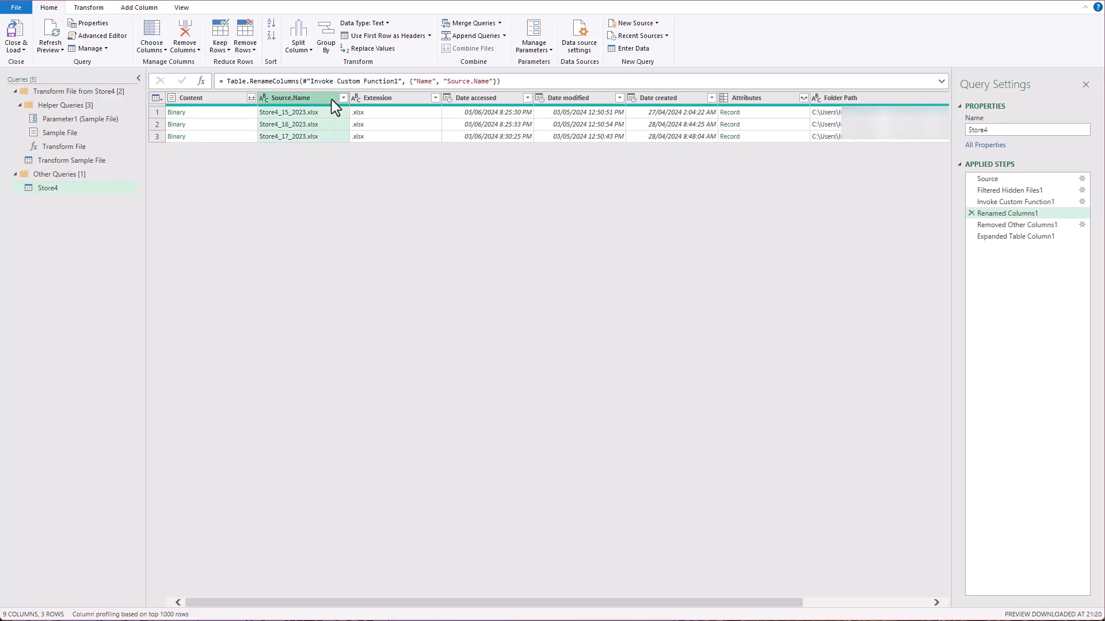
# Preview each file's nested table in the Removed Other Columns1 step, and return to the Expanded Table Column1 step.
pyautogui.click(1039, 225)
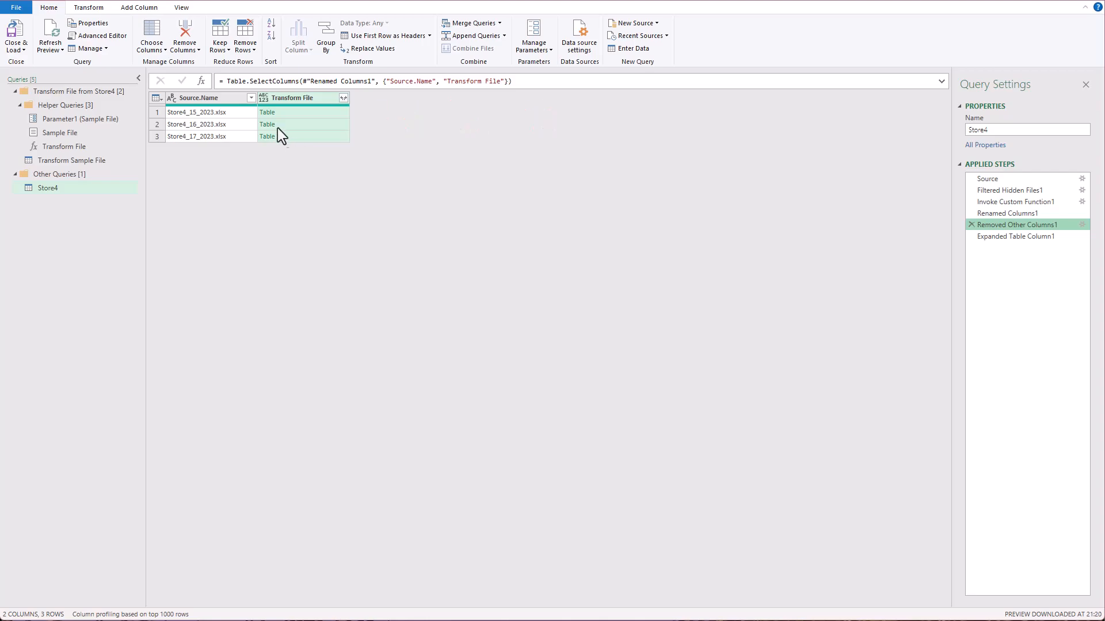
pyautogui.click(238, 98)
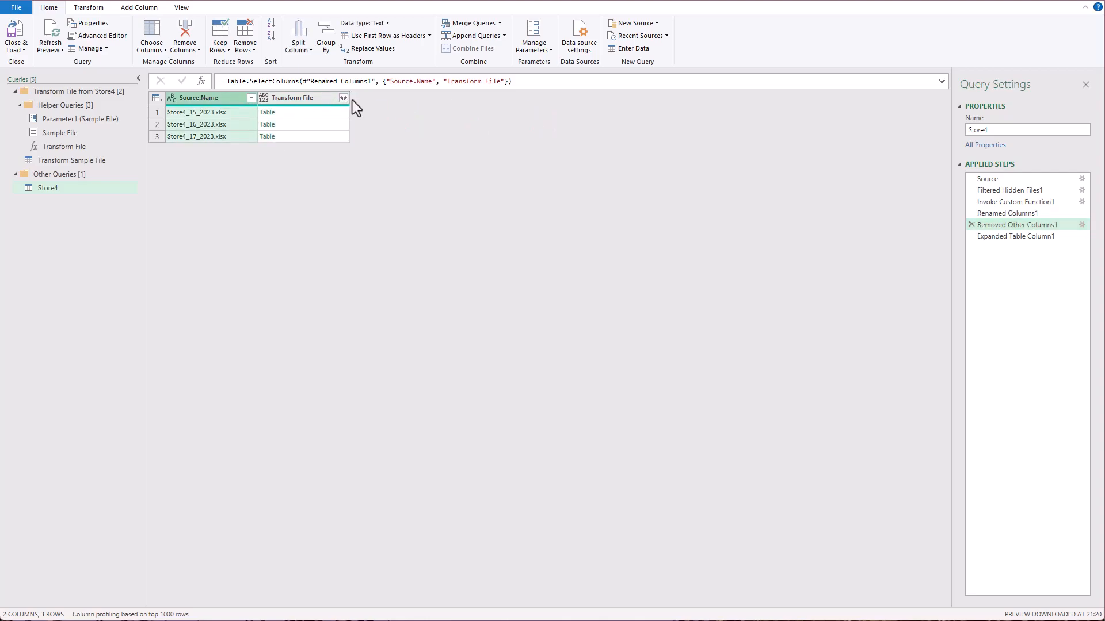
pyautogui.click(331, 107)
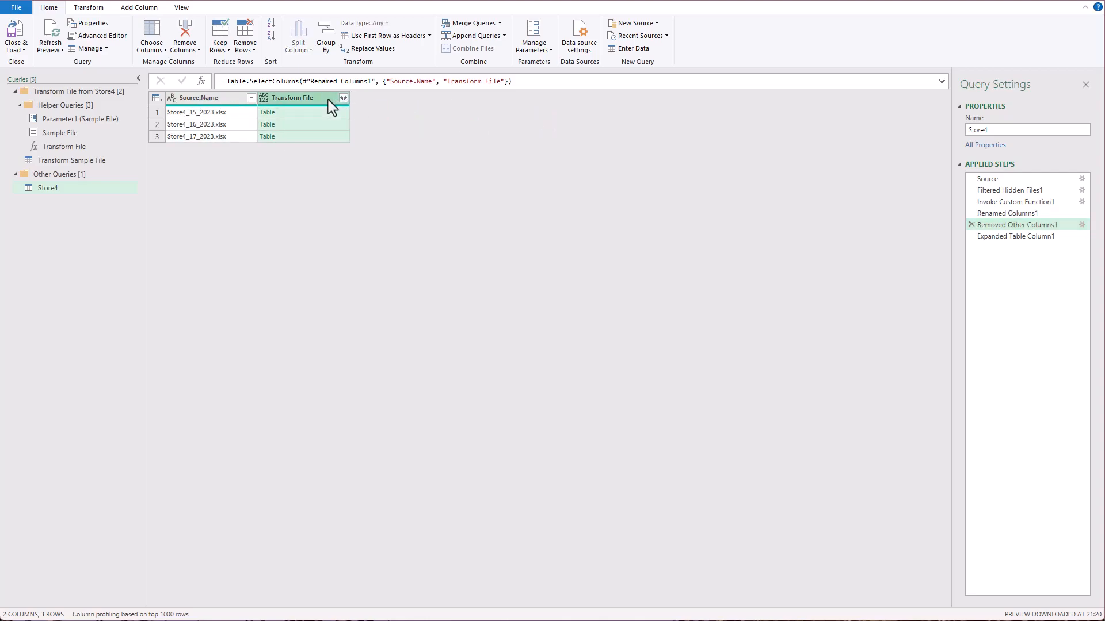
pyautogui.click(300, 136)
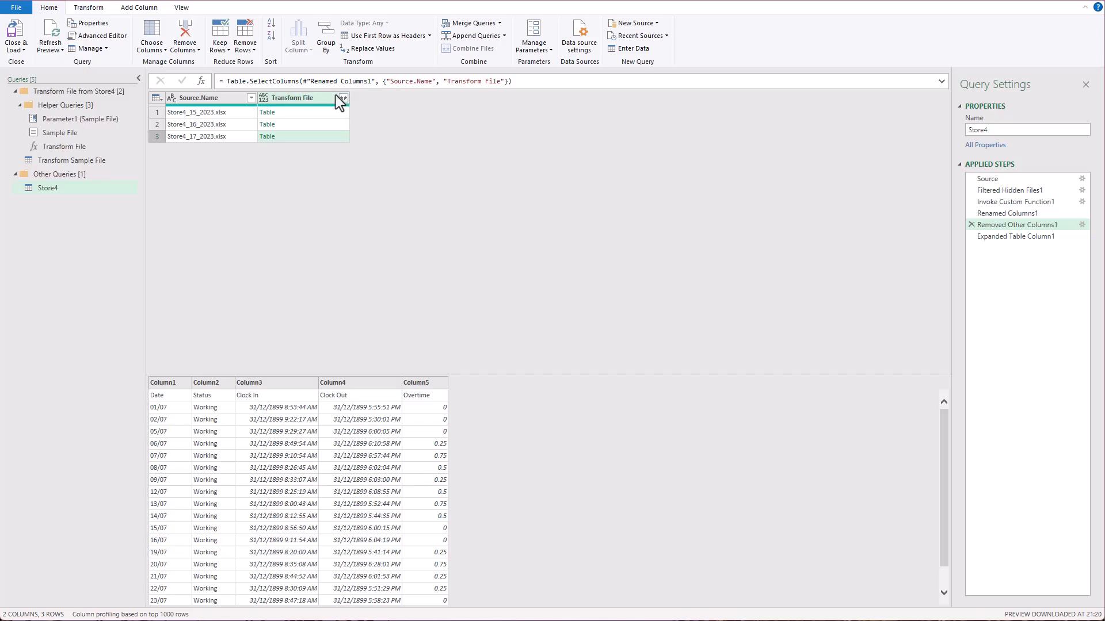
pyautogui.click(305, 114)
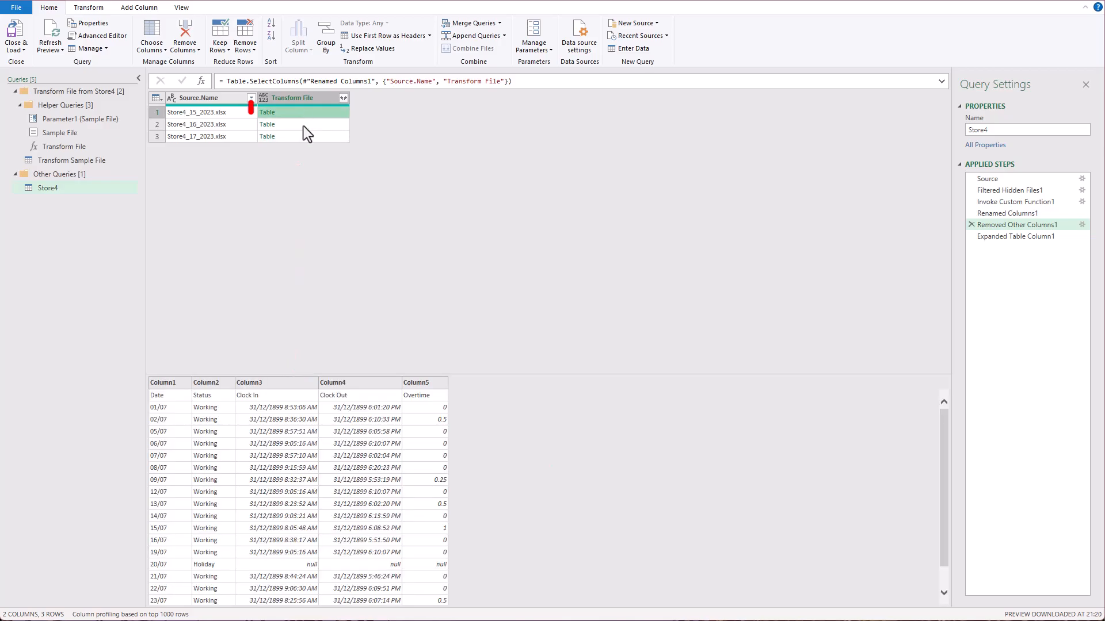
pyautogui.click(302, 126)
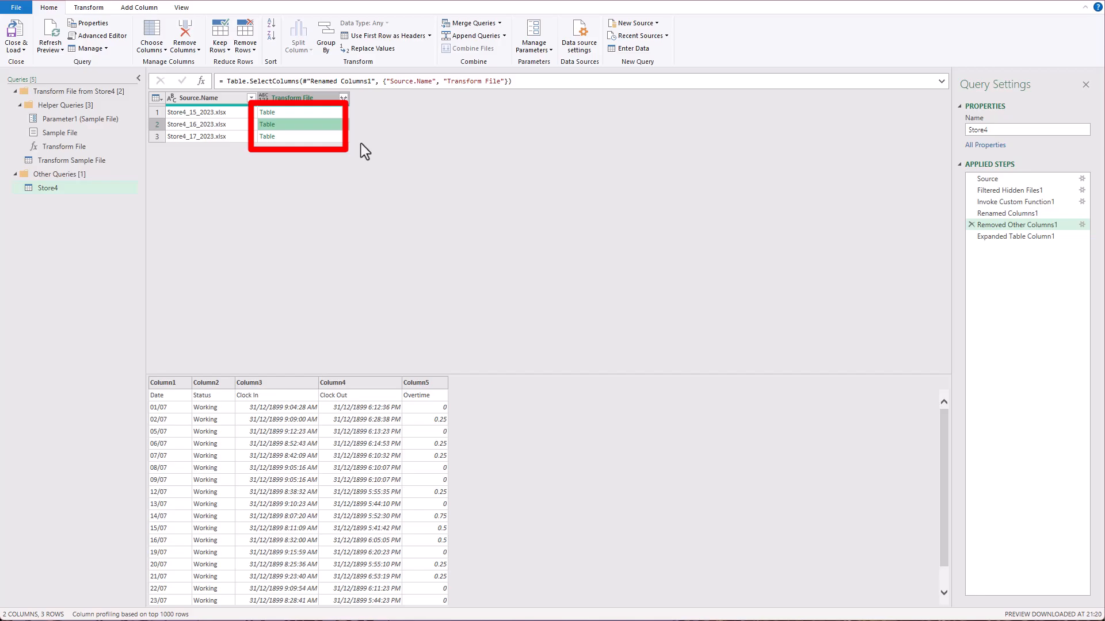
pyautogui.click(1024, 240)
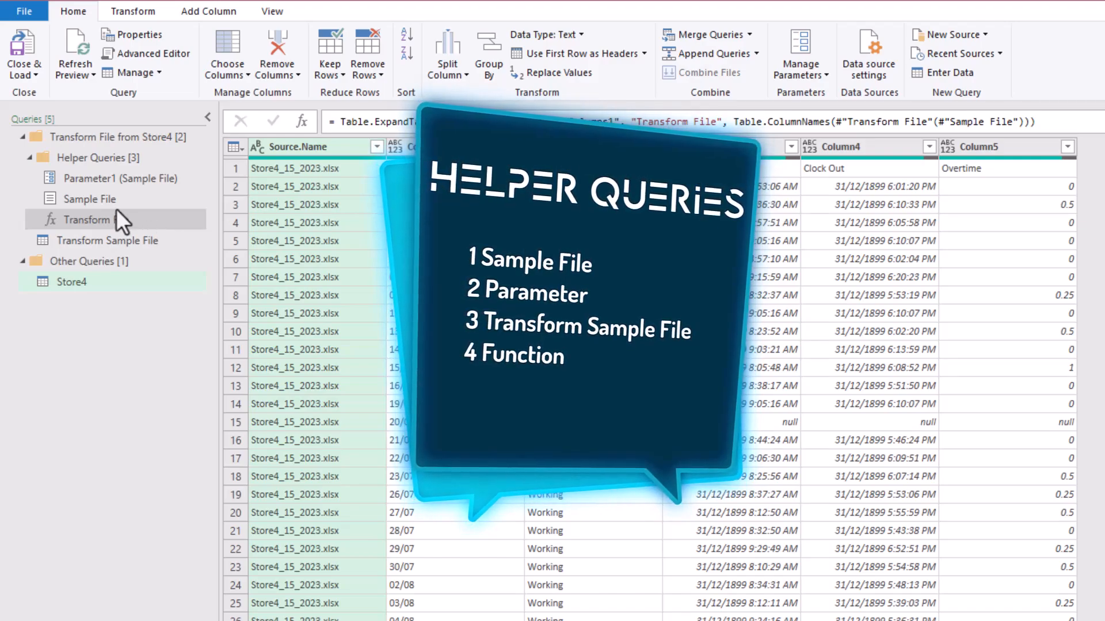
# Reorder the helper queries as Sample File, Parameter1, Transform Sample File and Transform File, all inside the Helper Queries group.
pyautogui.moveTo(115, 203); pyautogui.dragTo(128, 175)
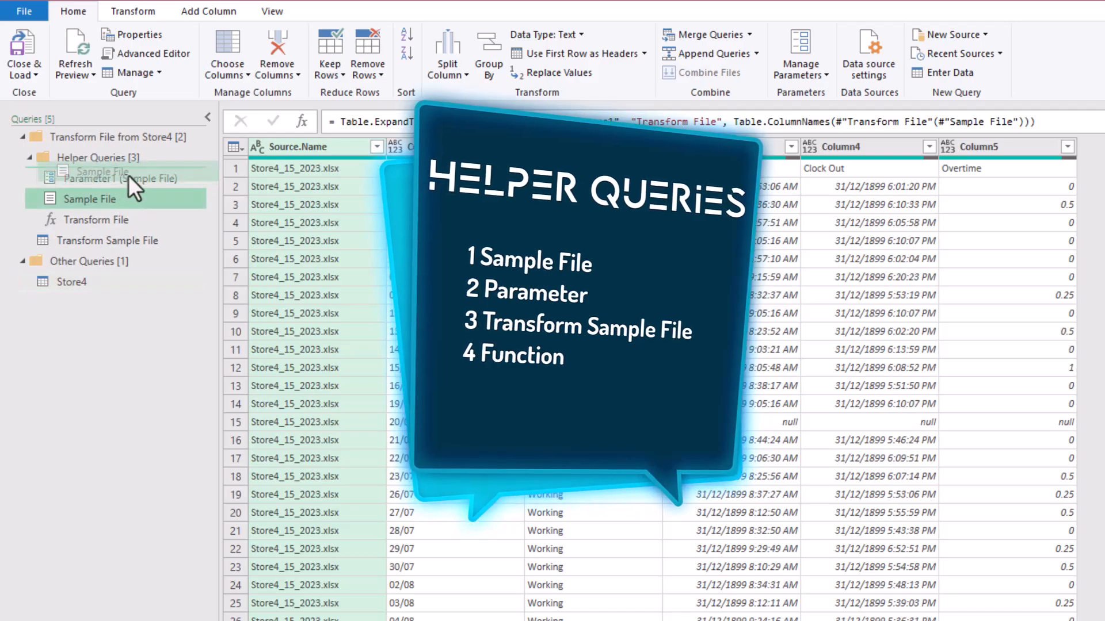
pyautogui.click(128, 175)
pyautogui.click(129, 203)
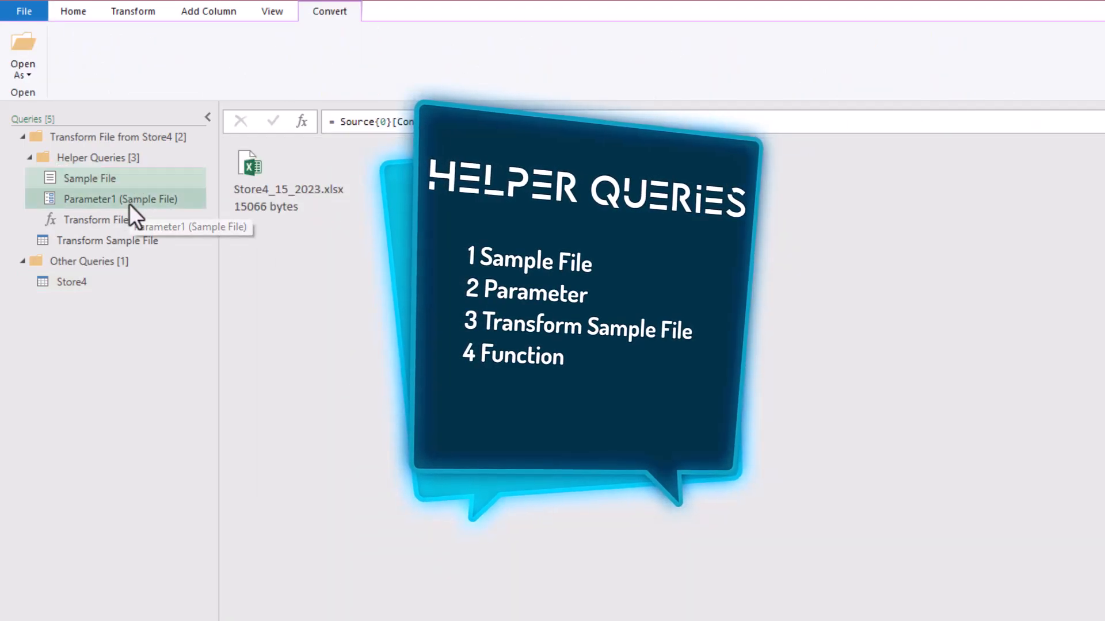
pyautogui.click(135, 242)
pyautogui.moveTo(133, 241); pyautogui.dragTo(142, 214)
pyautogui.click(136, 243)
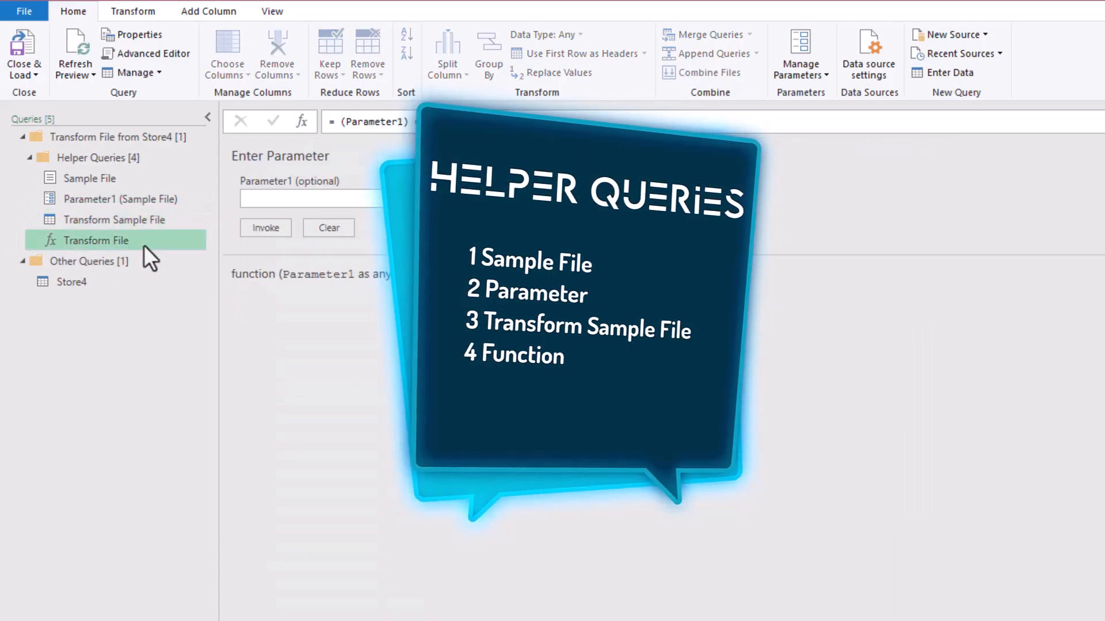
# Examine the Sample File query's Source step, previewing its first row and the Content binaries of Store4_15_2023.xlsx and Store4_16_2023.xlsx.
pyautogui.click(165, 185)
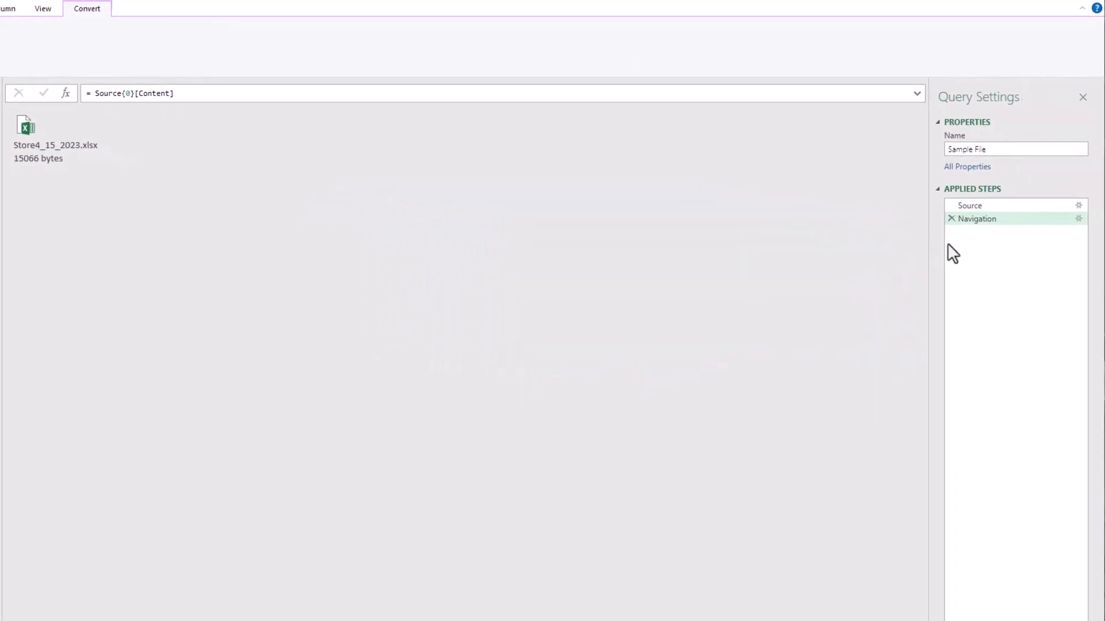
pyautogui.click(992, 208)
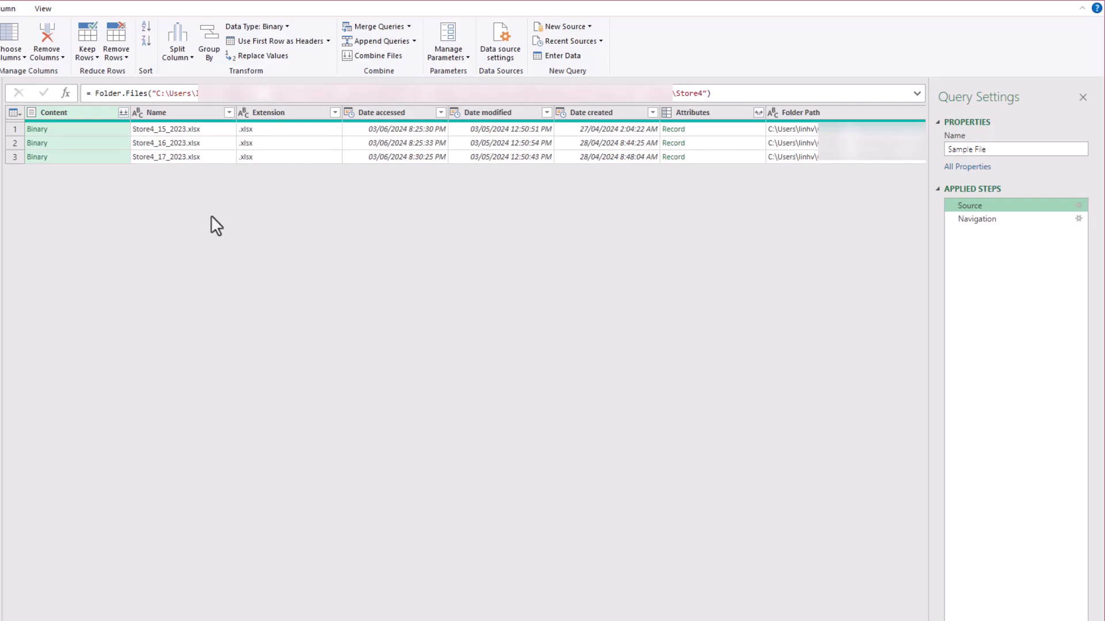
pyautogui.click(11, 130)
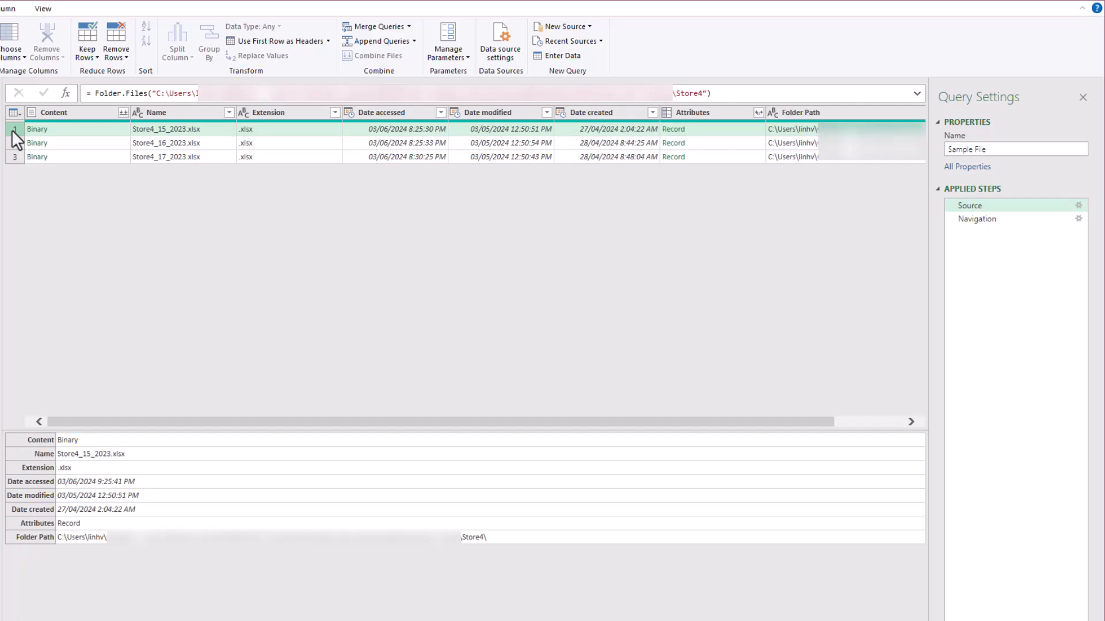
pyautogui.click(103, 130)
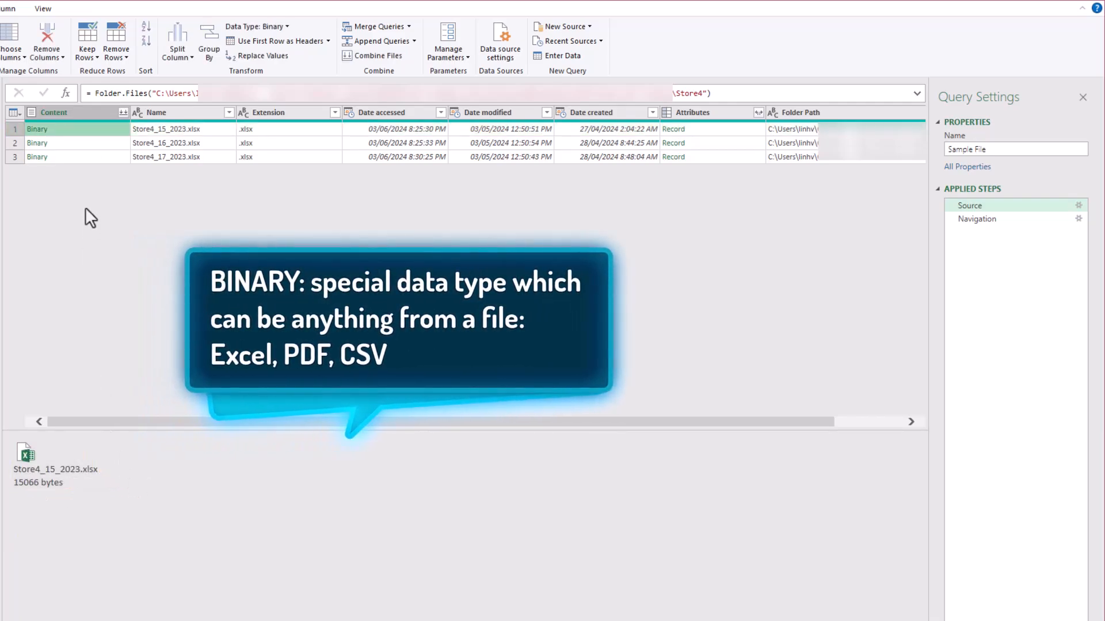
pyautogui.click(82, 142)
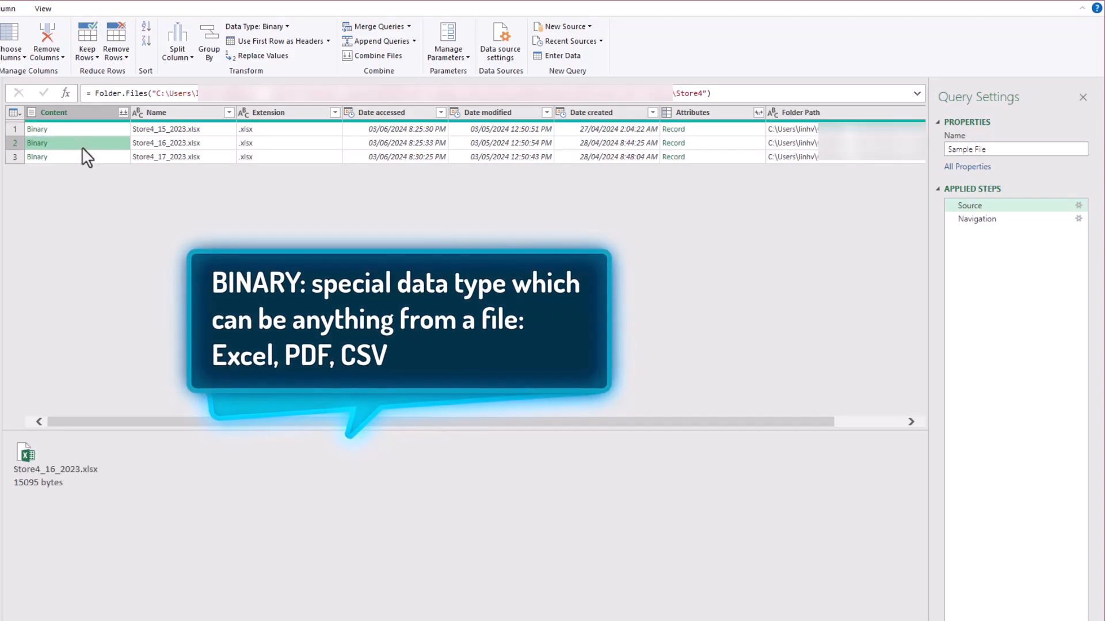
pyautogui.click(87, 130)
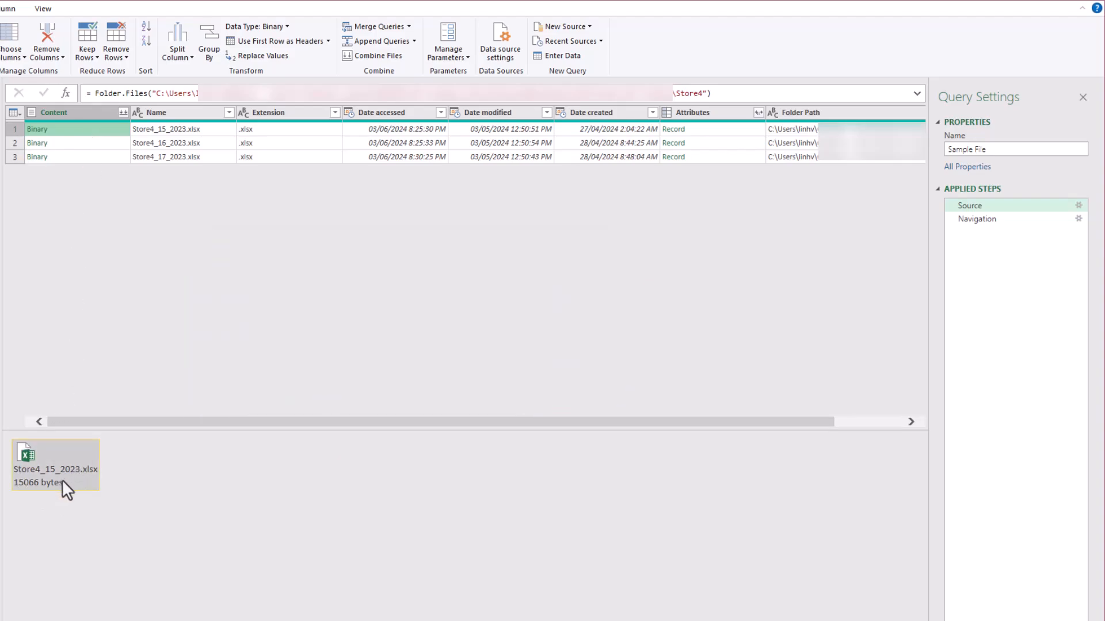
# Examine the formula of the Sample File query's Navigation step.
pyautogui.click(1004, 221)
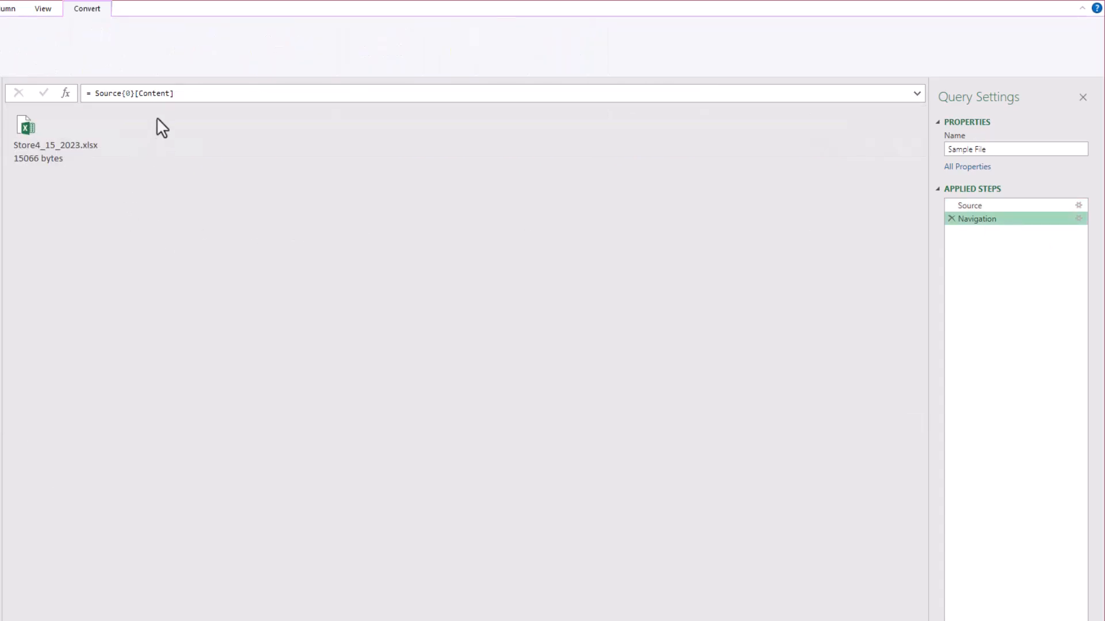
pyautogui.moveTo(178, 93); pyautogui.dragTo(82, 93)
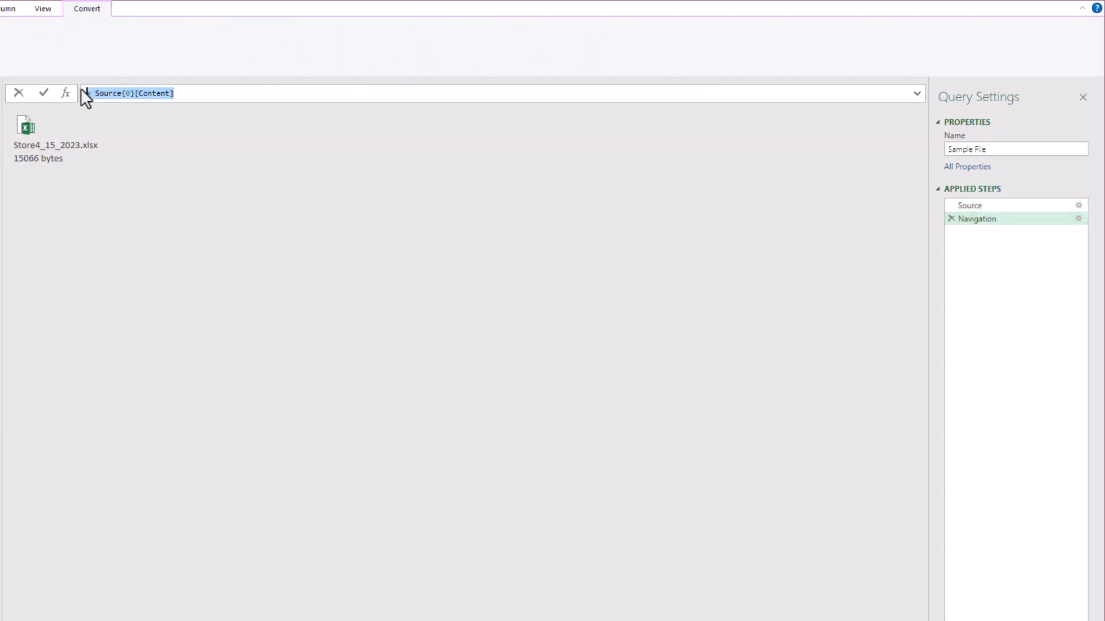
pyautogui.click(94, 182)
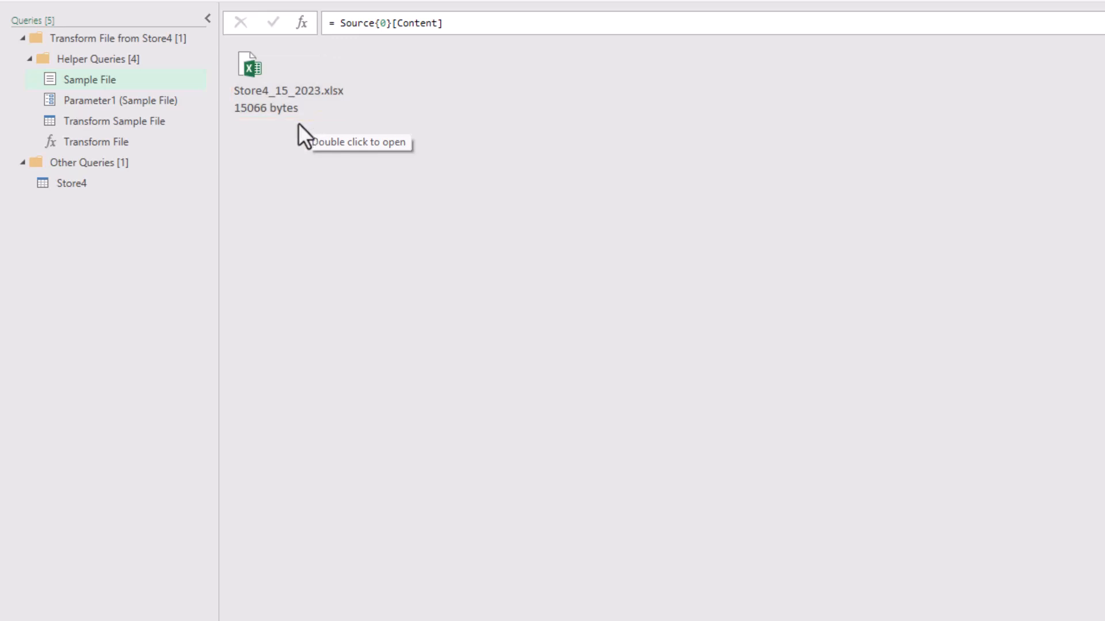
# Check Parameter1's Current Value options, and preview the first two Content binaries in the Store4 query's Source step.
pyautogui.click(190, 108)
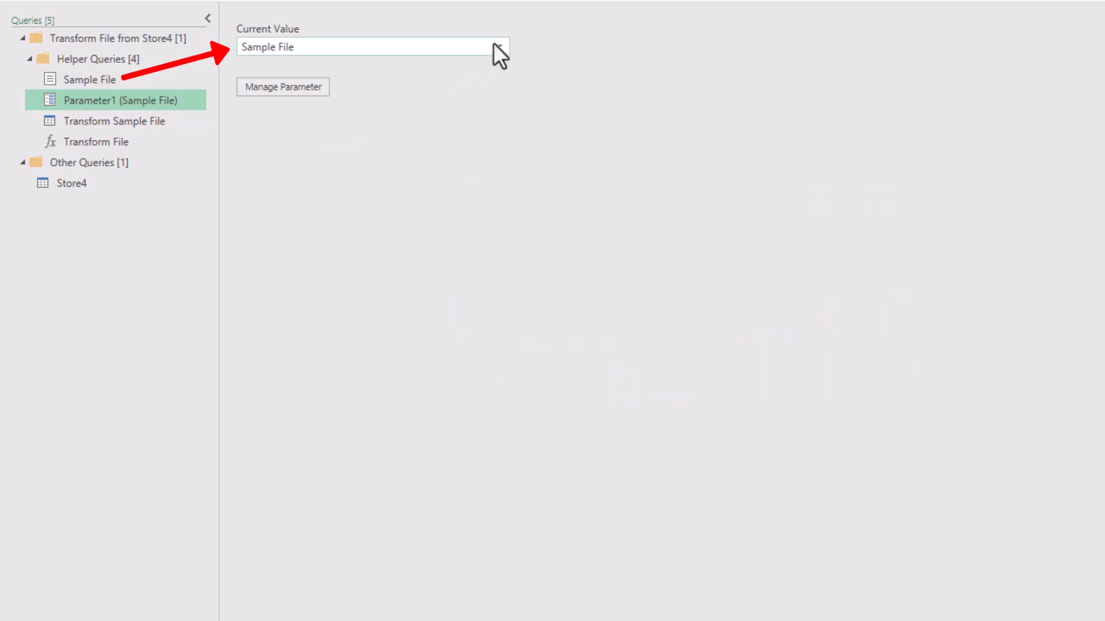
pyautogui.click(501, 46)
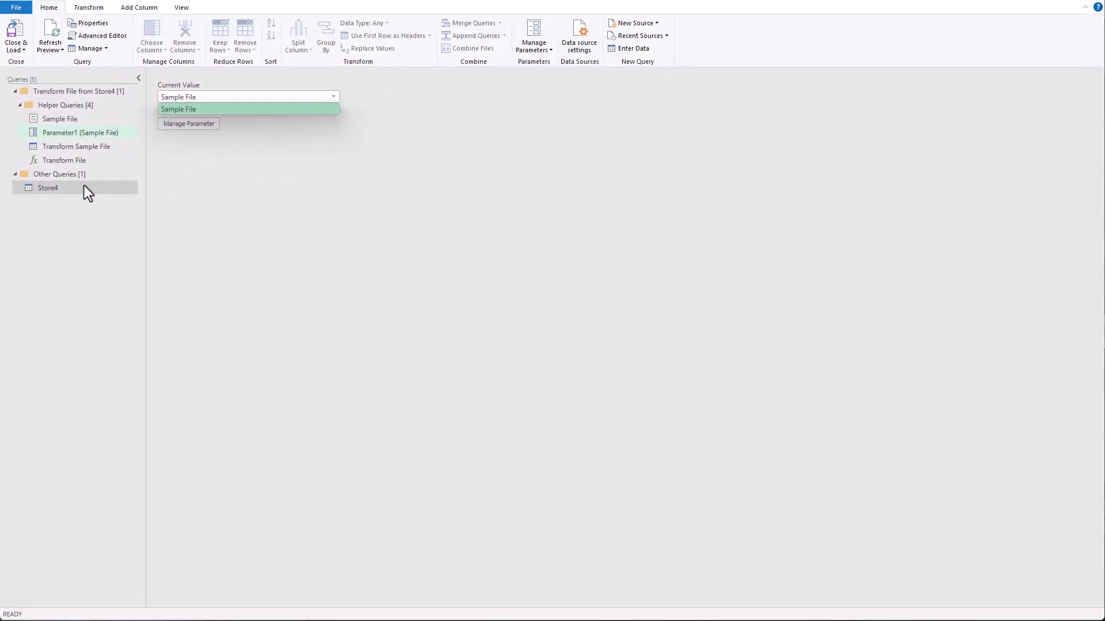
pyautogui.click(84, 186)
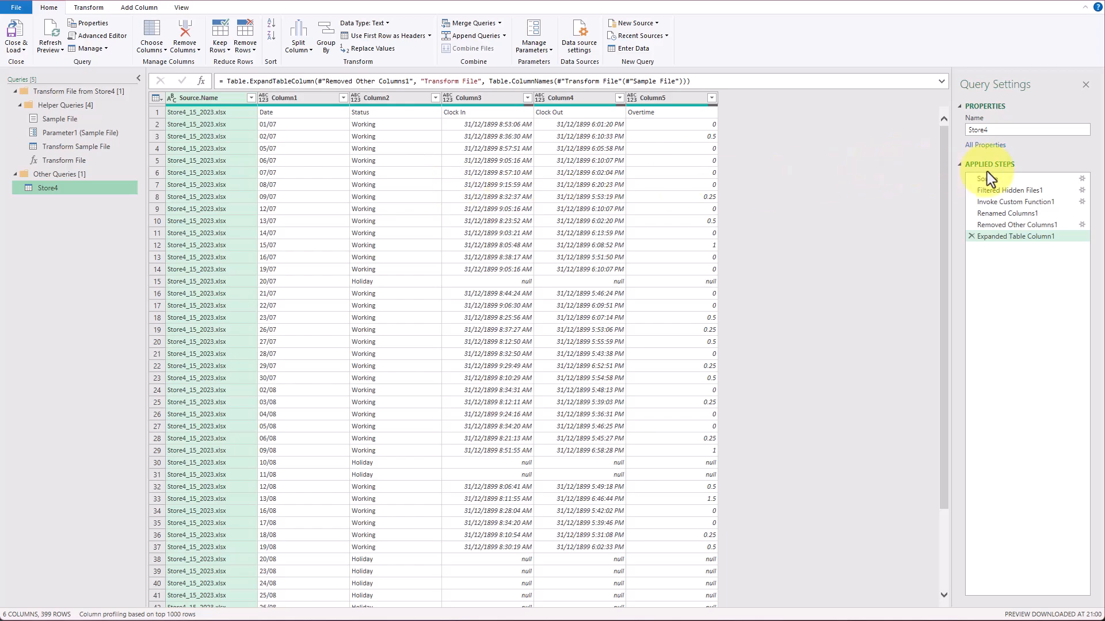
pyautogui.click(995, 179)
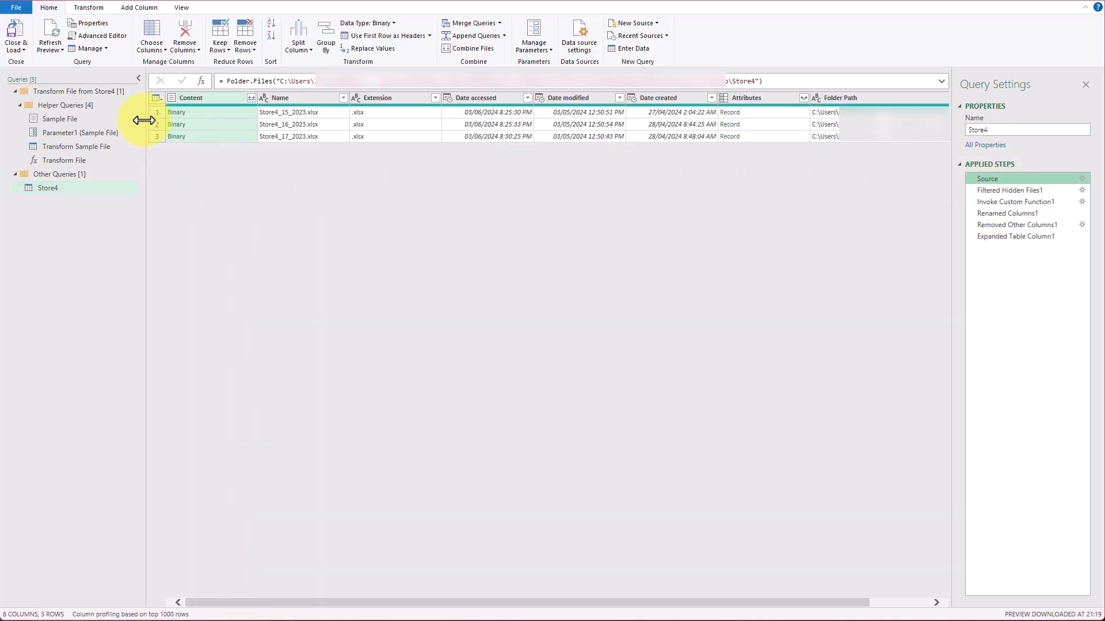
pyautogui.click(198, 113)
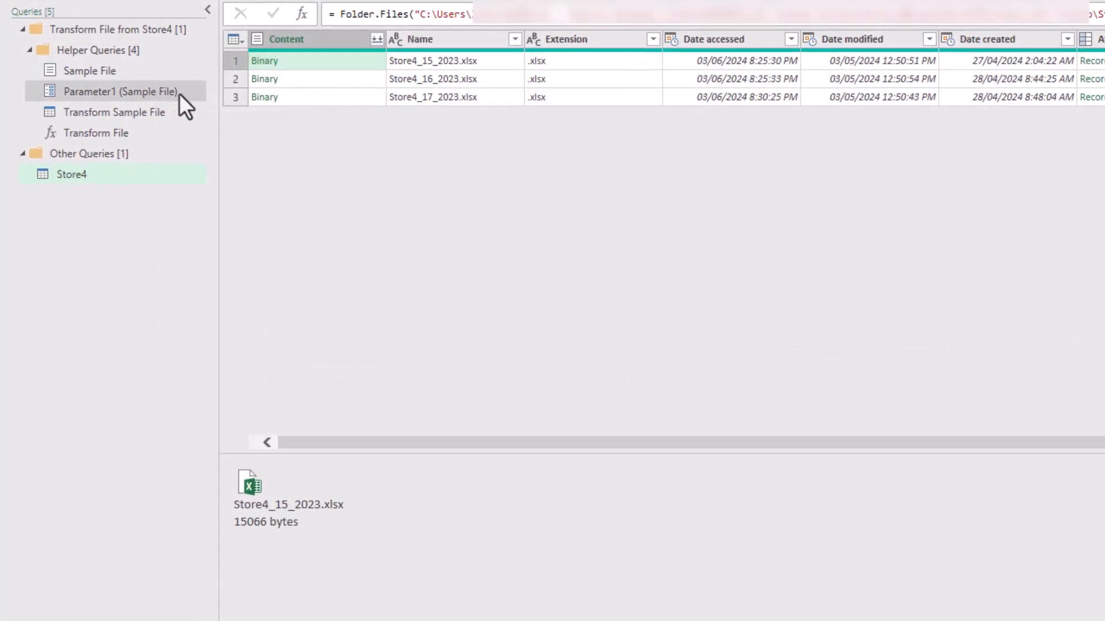
pyautogui.click(330, 63)
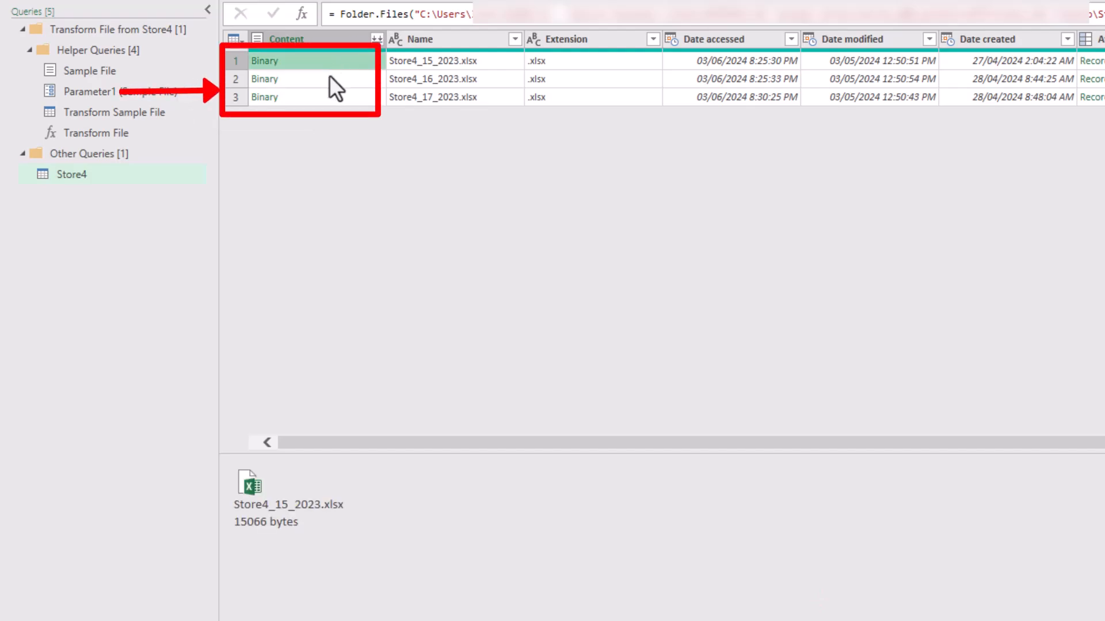
pyautogui.click(329, 78)
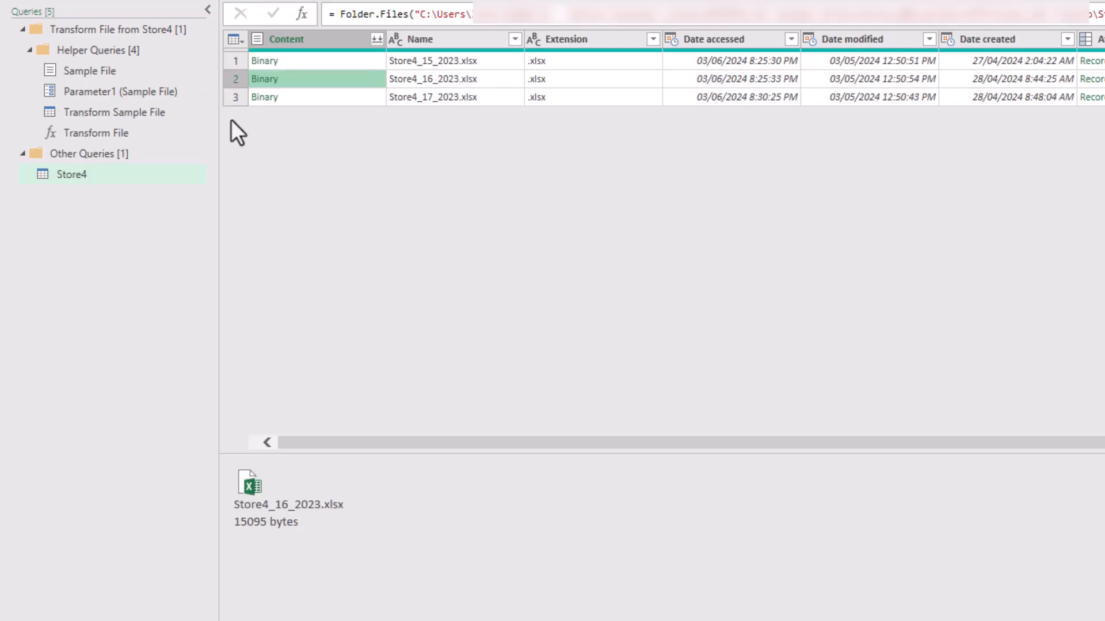
# Examine the Transform Sample File query's Source step, including the Parameter1 reference in its formula and the Sheet1 Data table preview.
pyautogui.click(183, 115)
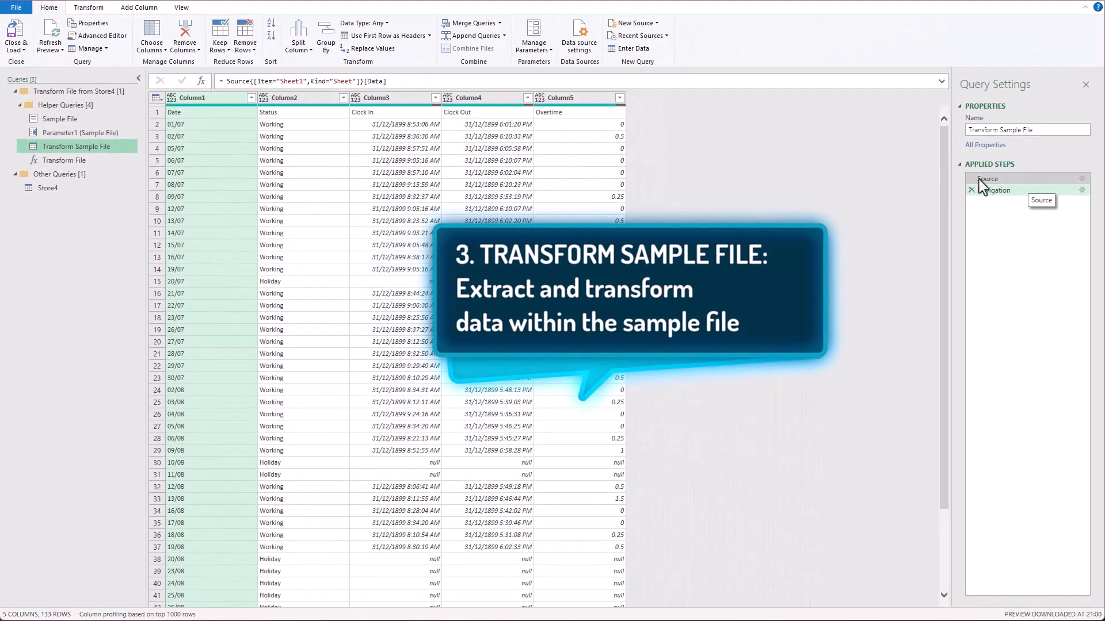
pyautogui.click(984, 179)
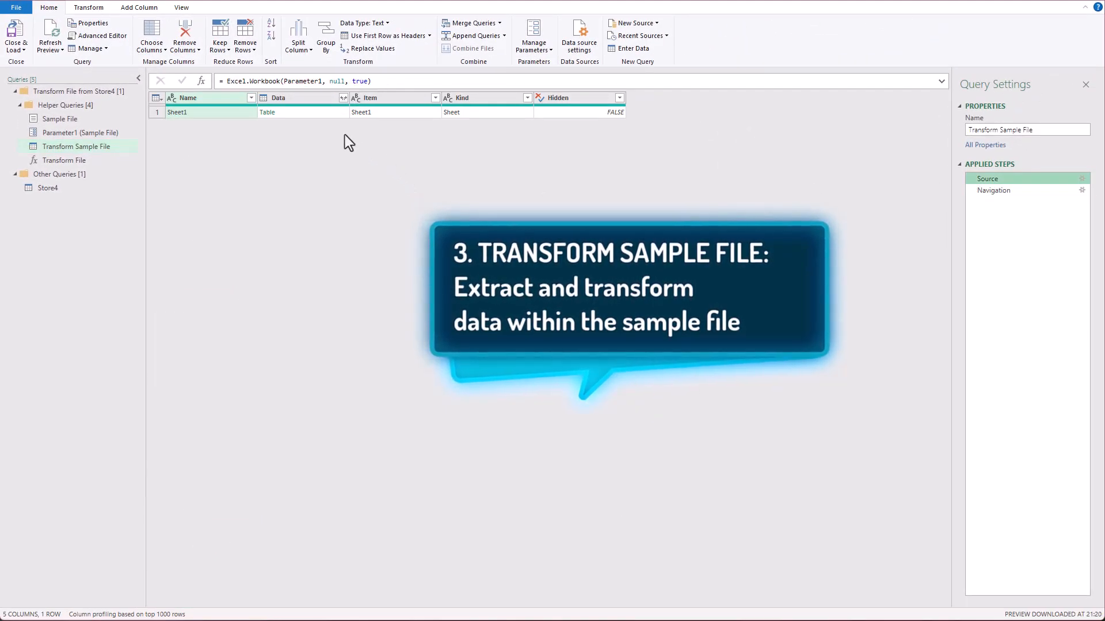
pyautogui.click(315, 81)
pyautogui.doubleClick(310, 81)
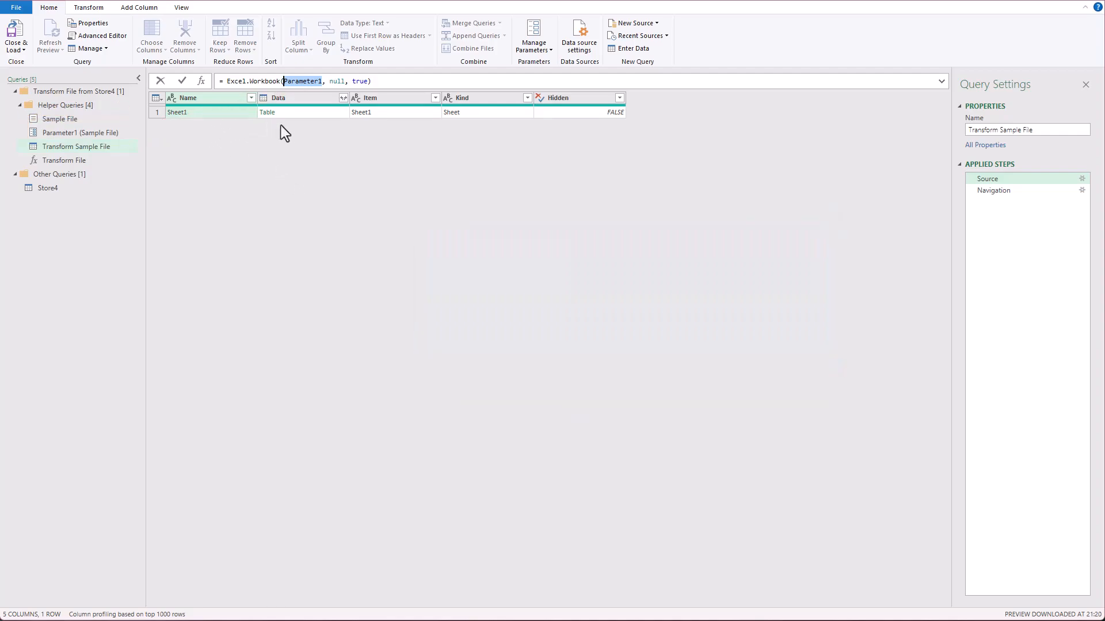
pyautogui.click(279, 125)
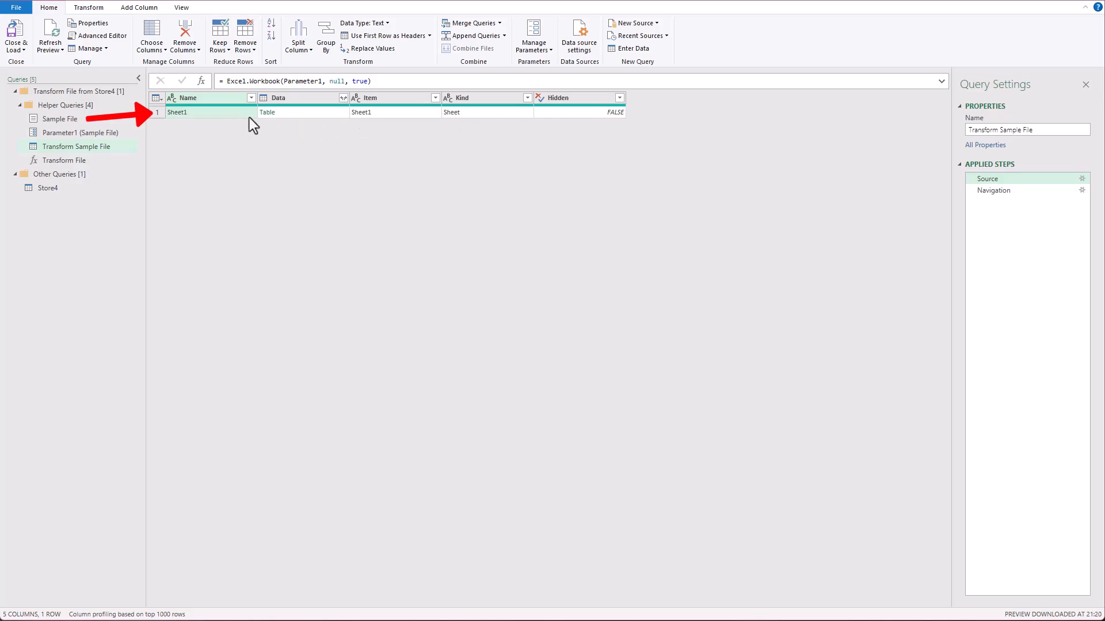
pyautogui.click(324, 115)
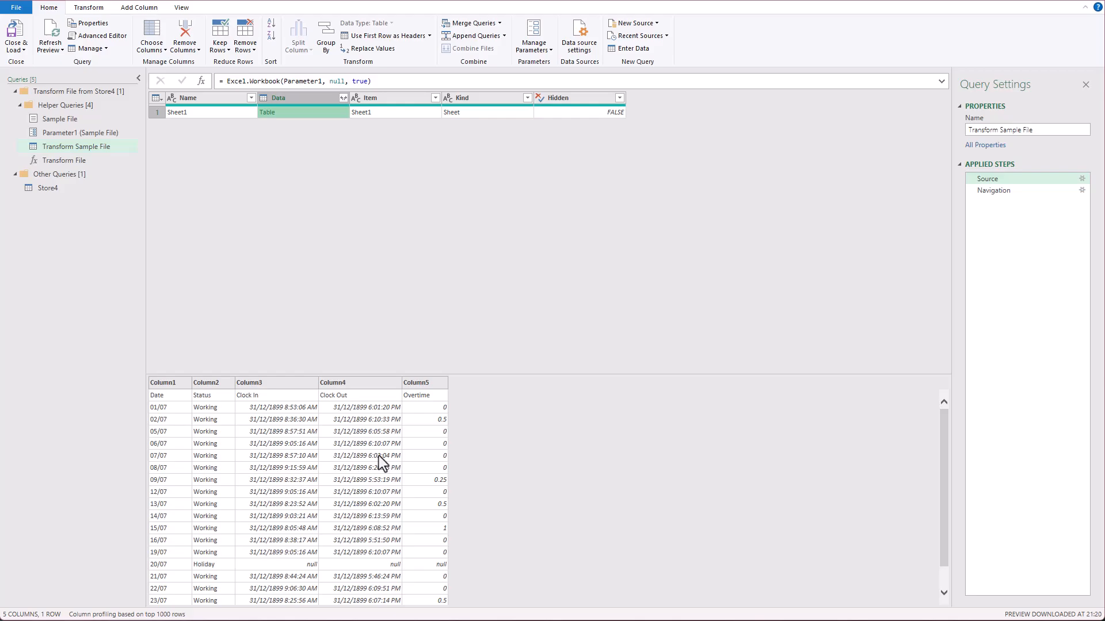
# Examine the Transform Sample File query's Navigation step and check the distinct values in Column2 without filtering.
pyautogui.click(1019, 190)
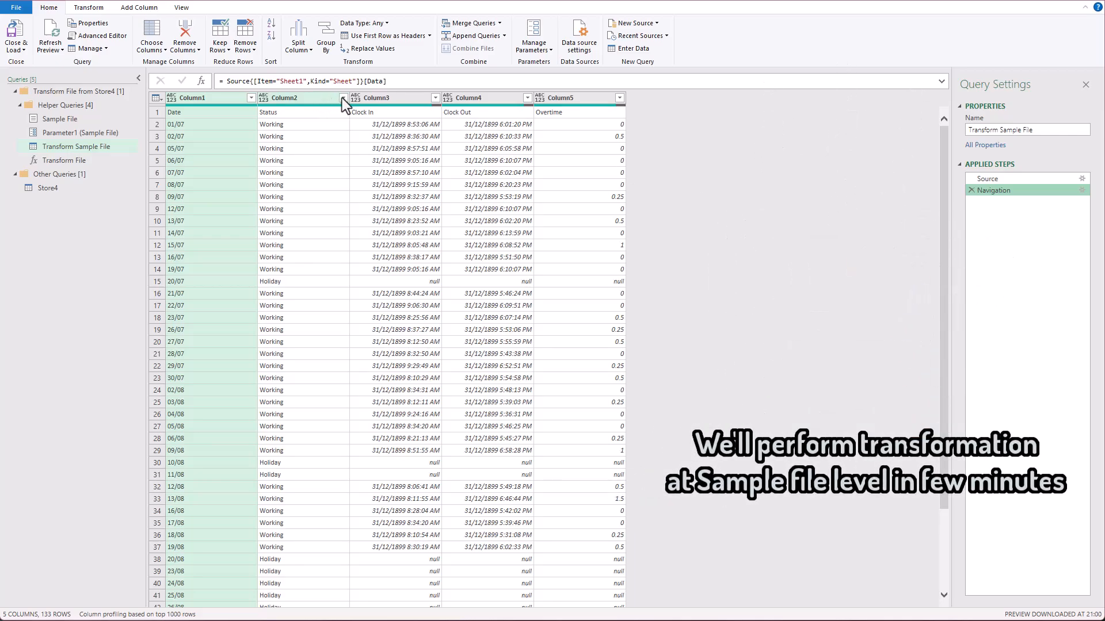
pyautogui.click(343, 98)
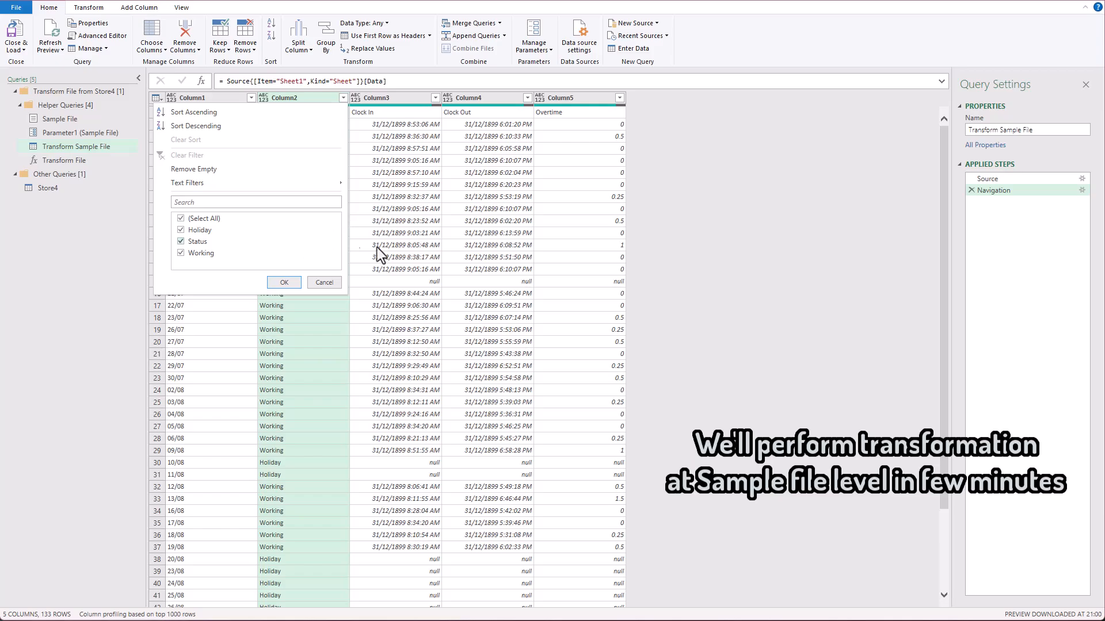
pyautogui.click(431, 130)
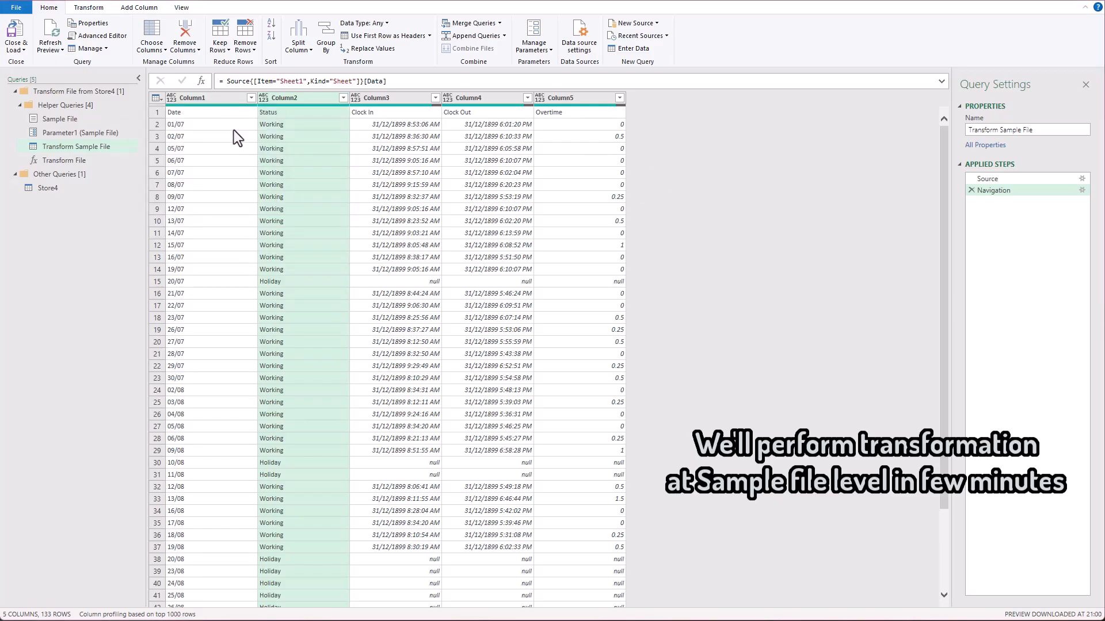
pyautogui.click(235, 130)
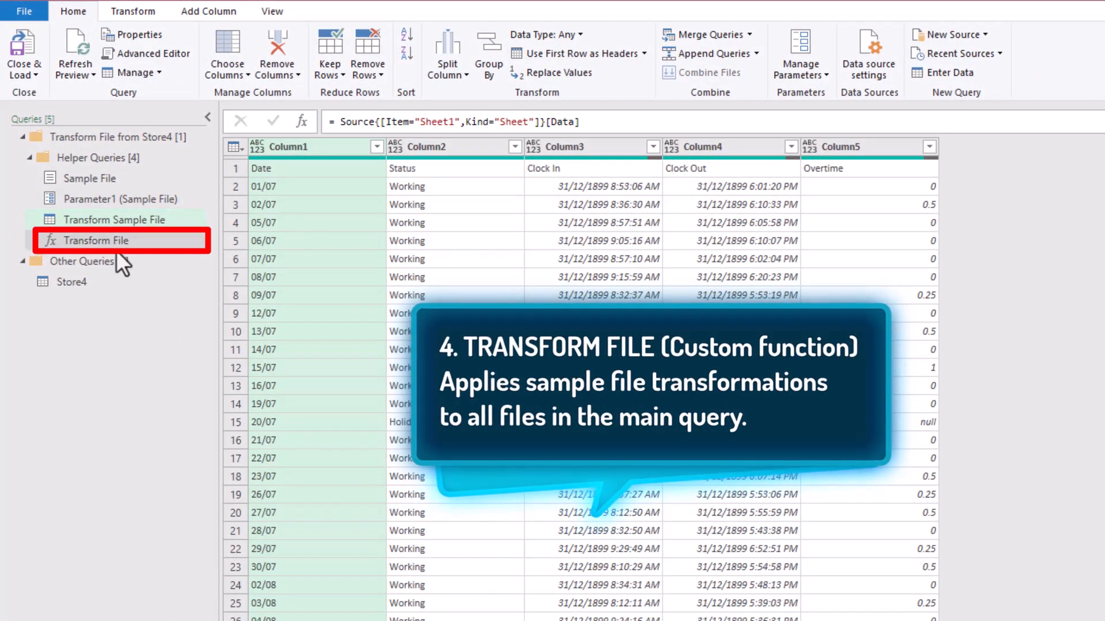
# Read the Transform File function's full code and compare it with the applied steps of Transform Sample File.
pyautogui.click(158, 242)
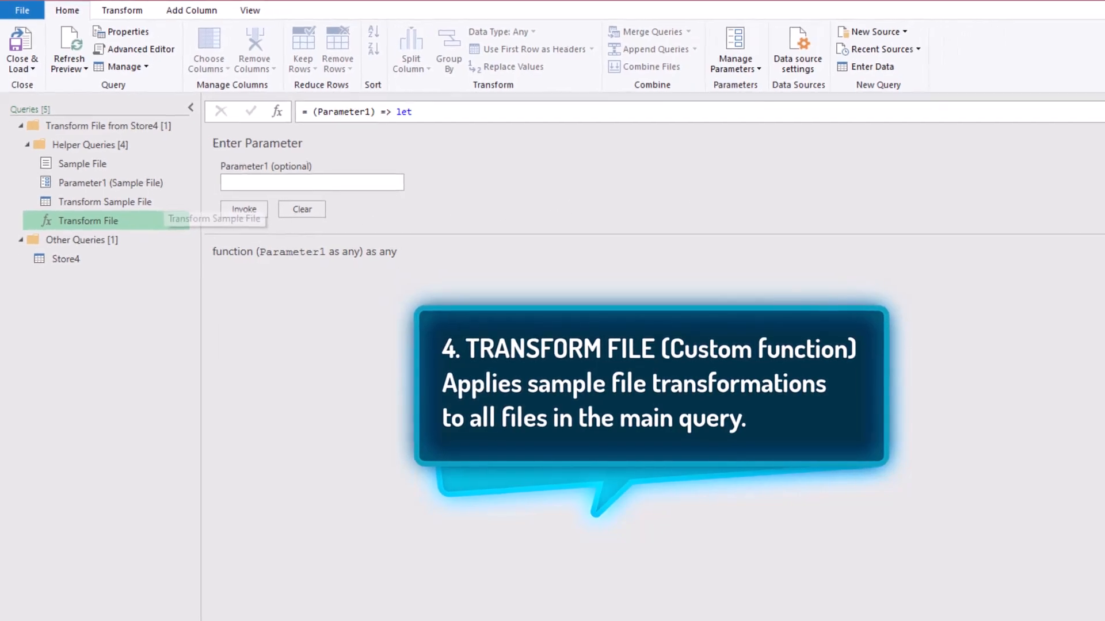
pyautogui.click(943, 82)
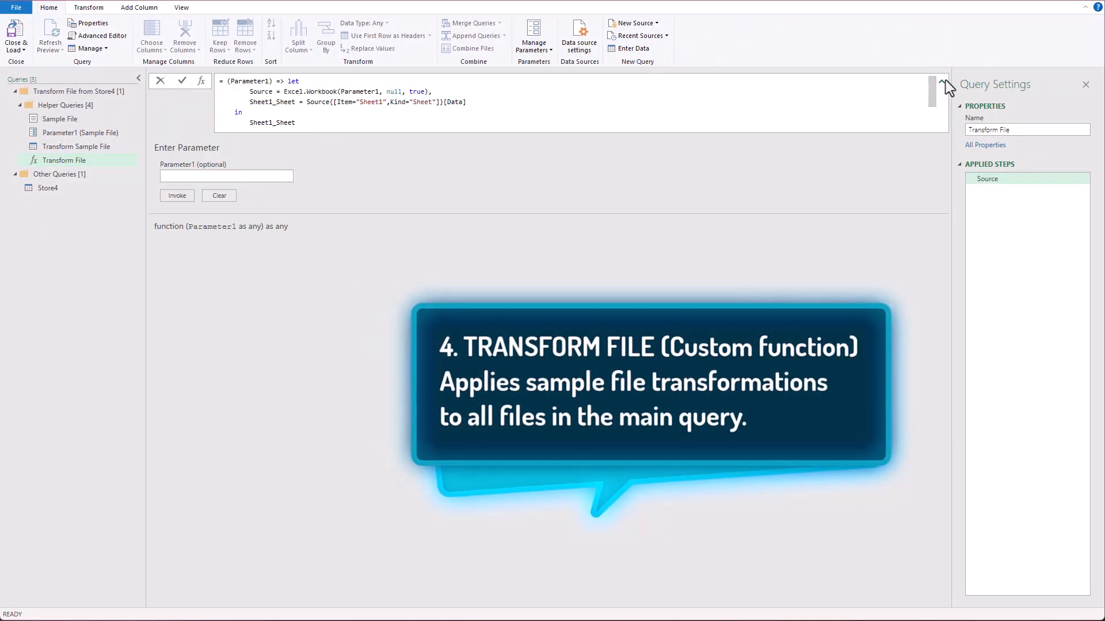
pyautogui.moveTo(365, 128); pyautogui.dragTo(218, 81)
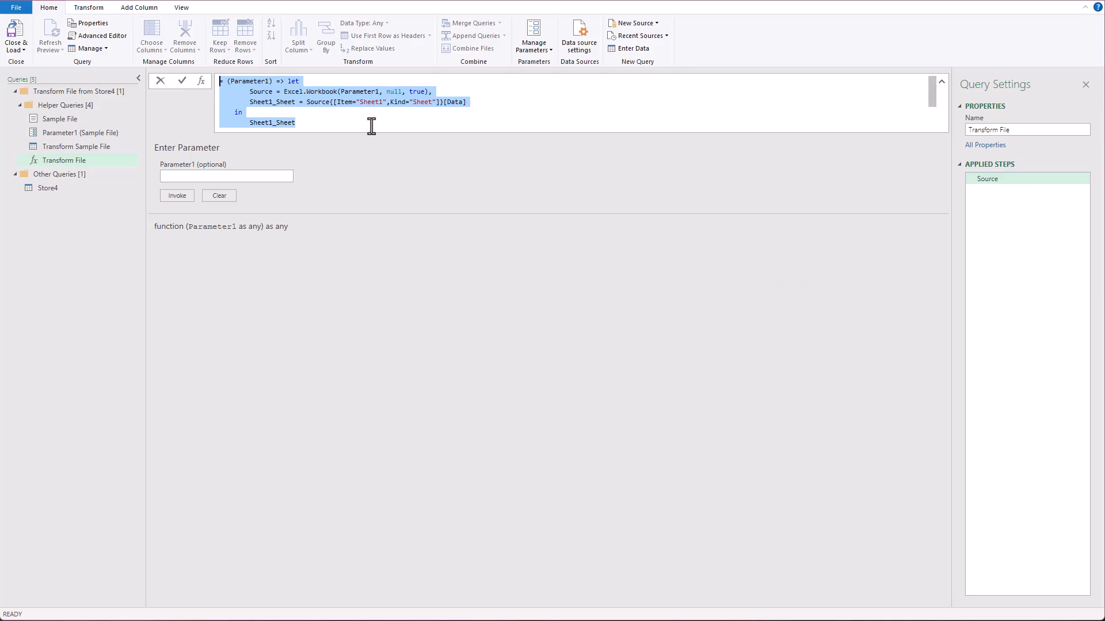
pyautogui.click(117, 149)
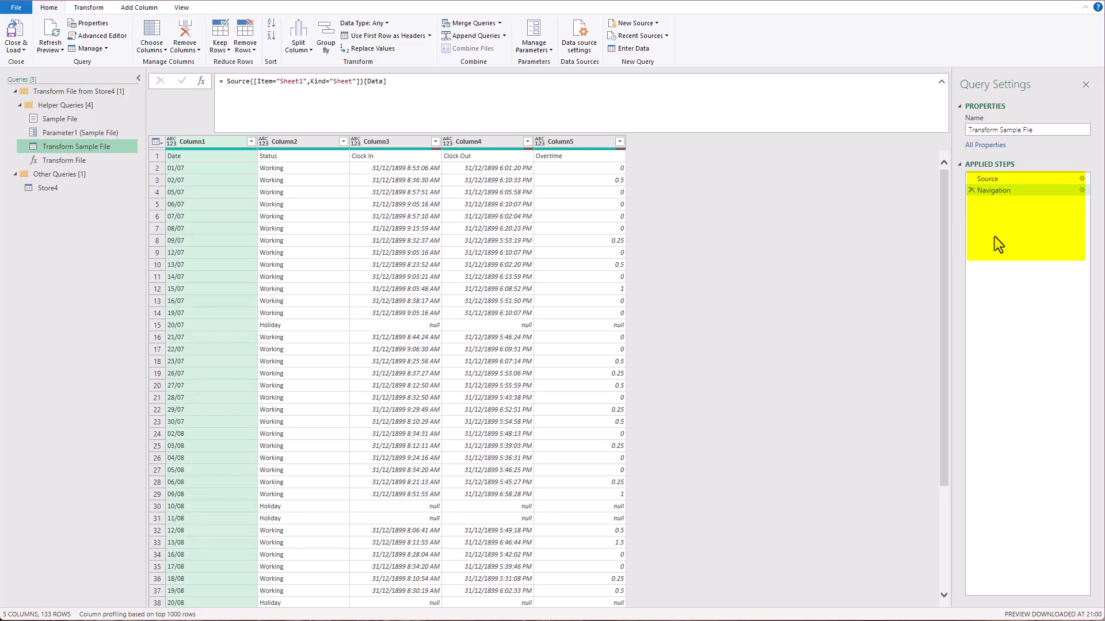
pyautogui.click(73, 166)
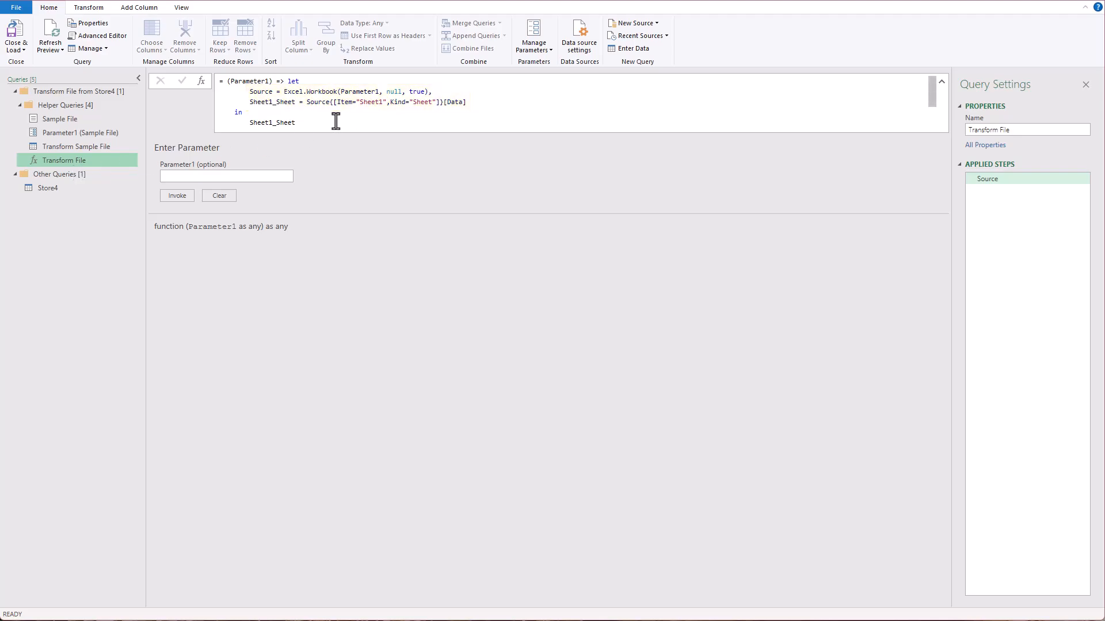
# In the Store4 query's Removed Other Columns1 step, preview the first two tables in the Transform File column.
pyautogui.click(84, 189)
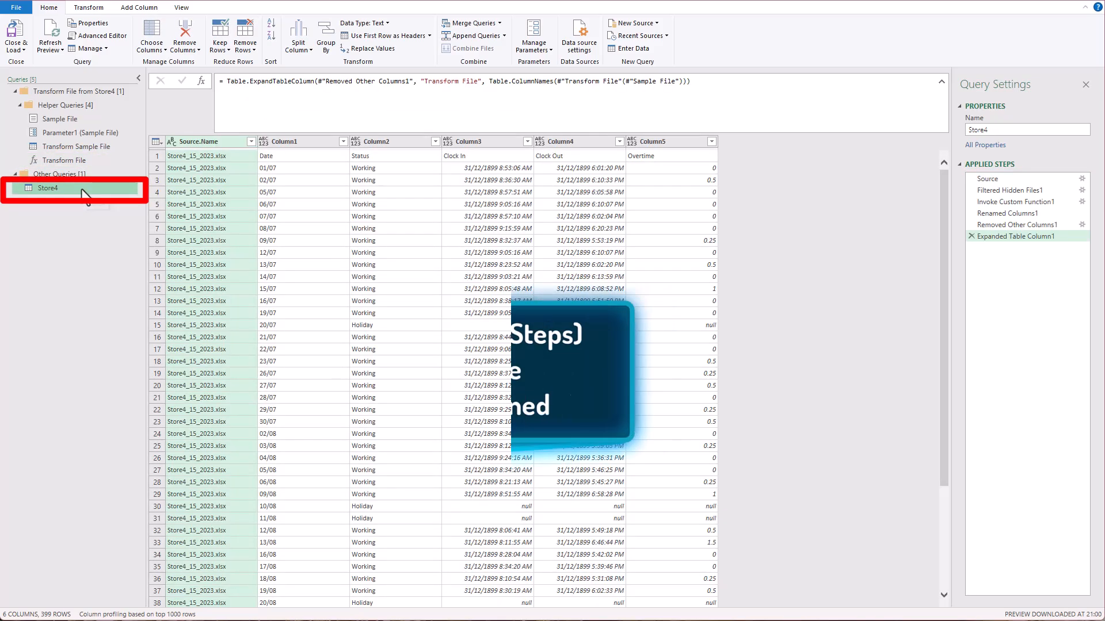
pyautogui.click(1012, 225)
pyautogui.click(295, 160)
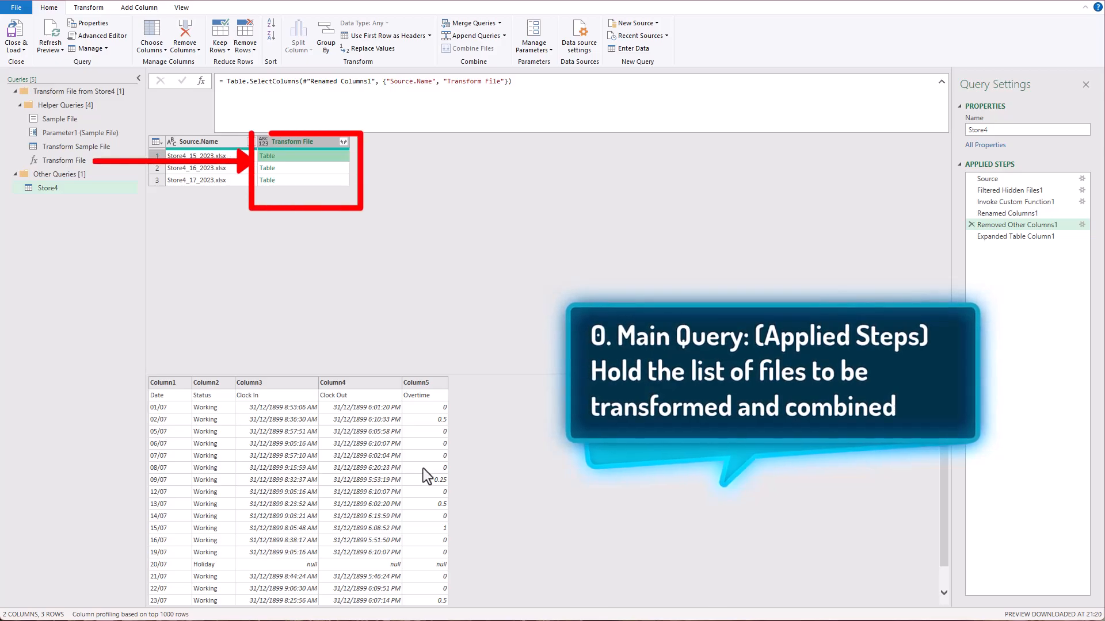
pyautogui.click(306, 170)
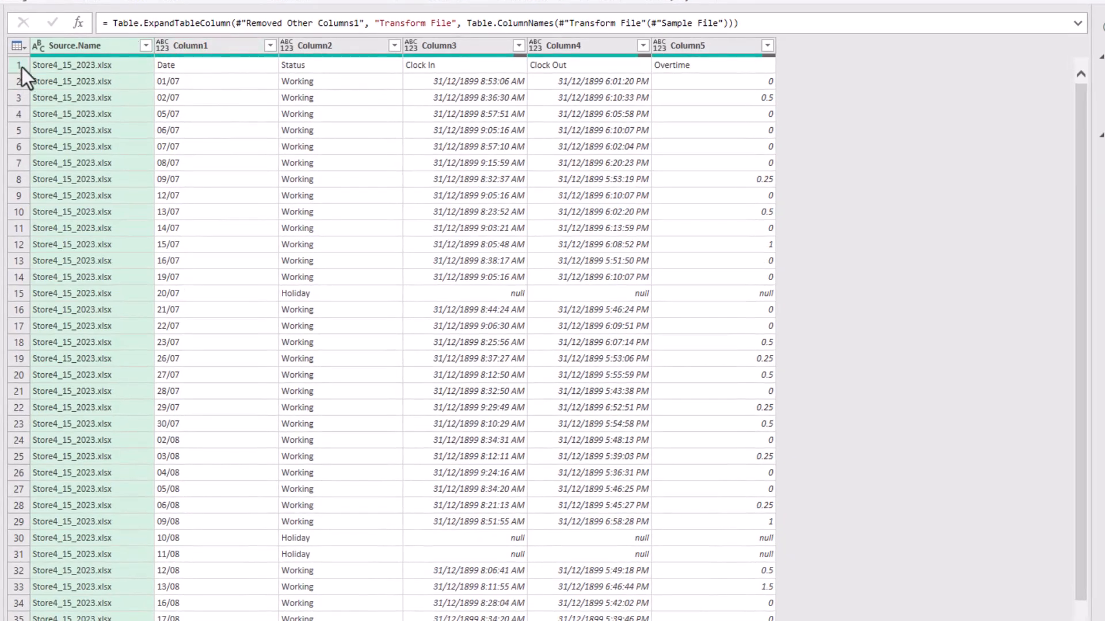
# Inspect the first row of the Store4 query's expanded table and look further down for repeated header rows.
pyautogui.click(21, 67)
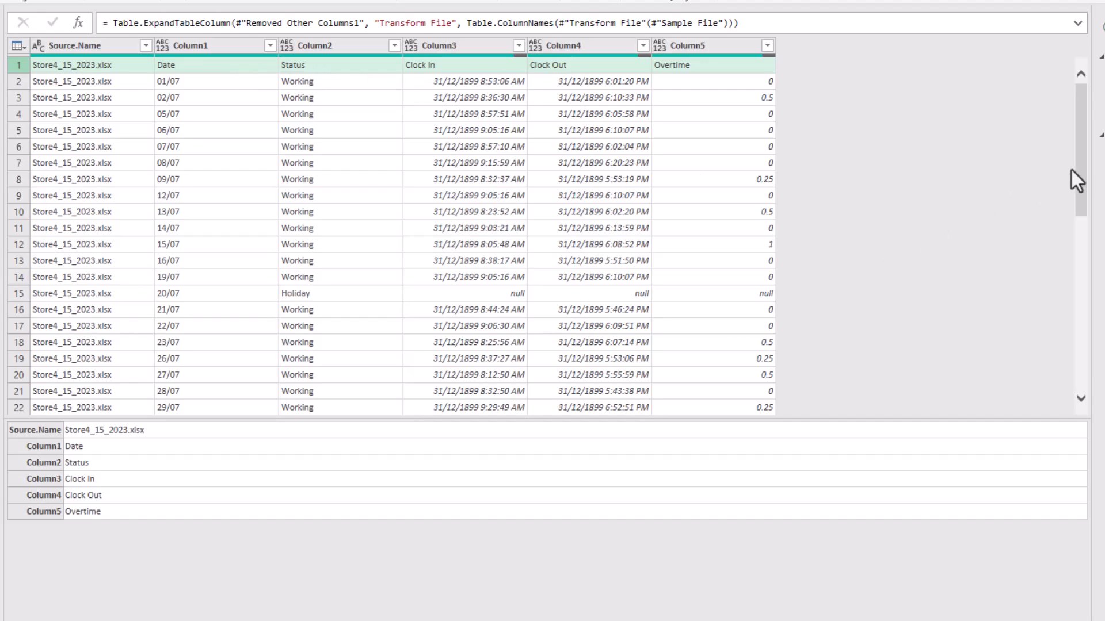
pyautogui.moveTo(1078, 165); pyautogui.dragTo(1082, 415)
pyautogui.scroll(-15, 362, 224)
pyautogui.click(33, 146)
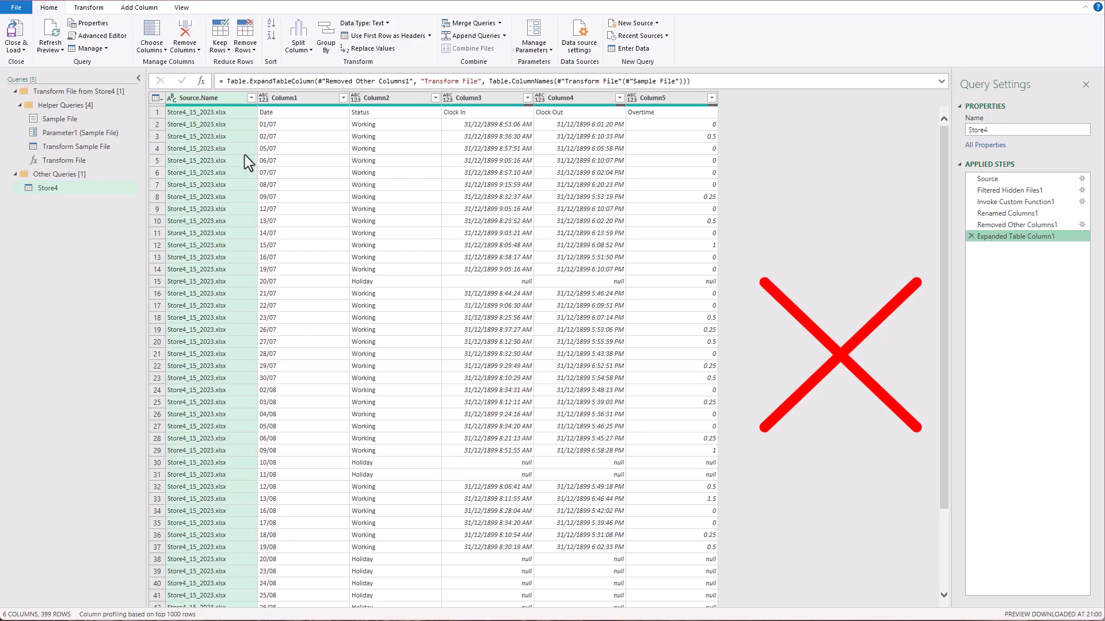
# In the Store4 query, promote the first row to headers and filter the value "Date" out of the Date column.
pyautogui.click(157, 101)
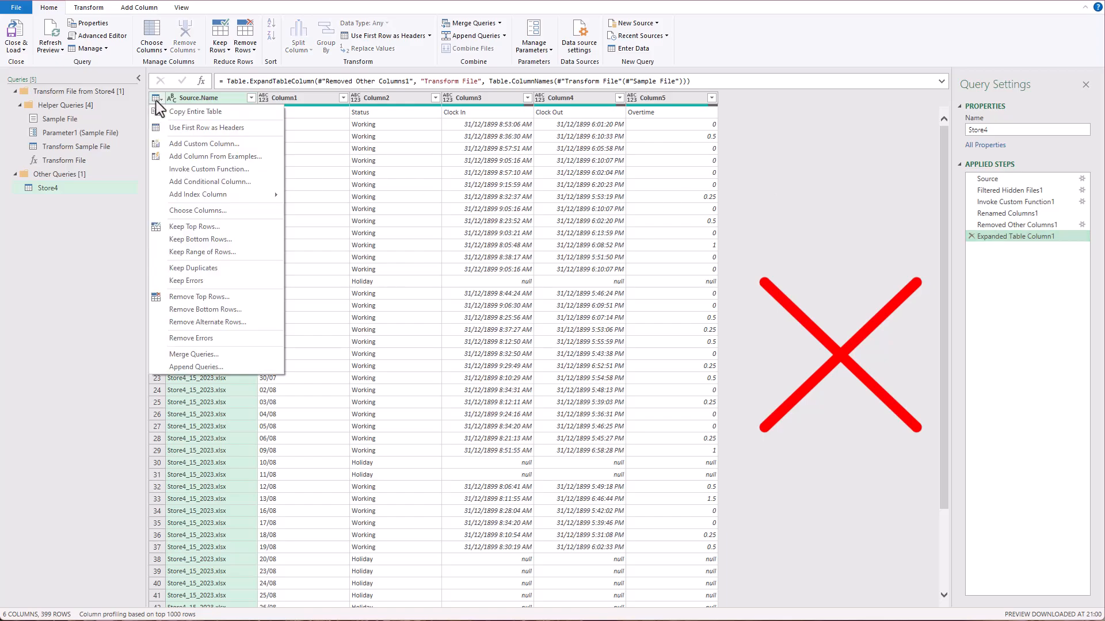
pyautogui.click(184, 129)
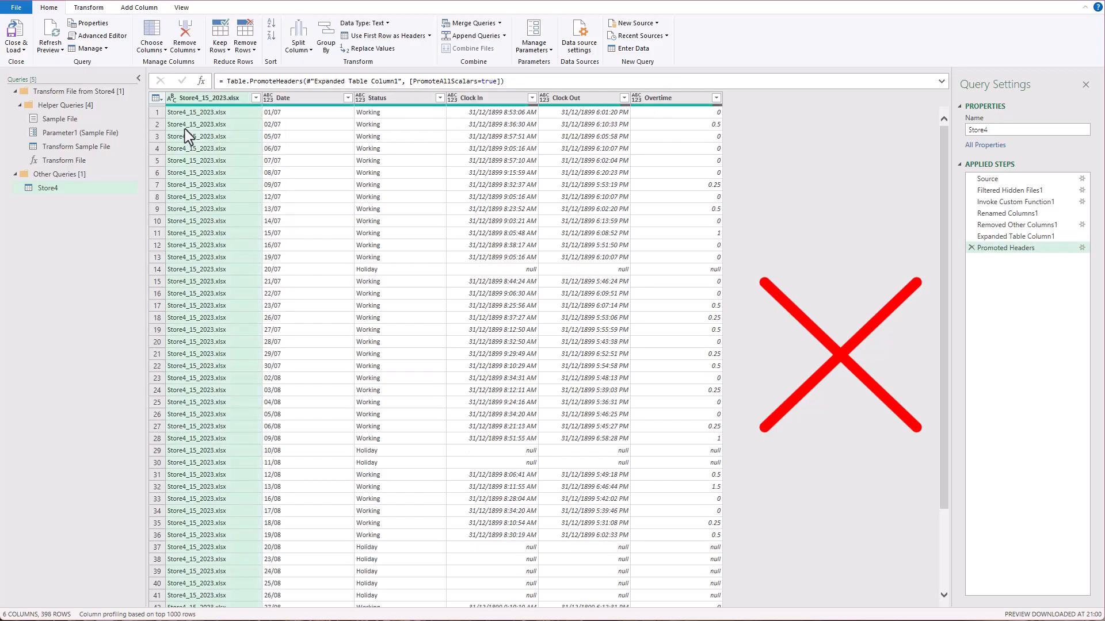
pyautogui.click(347, 99)
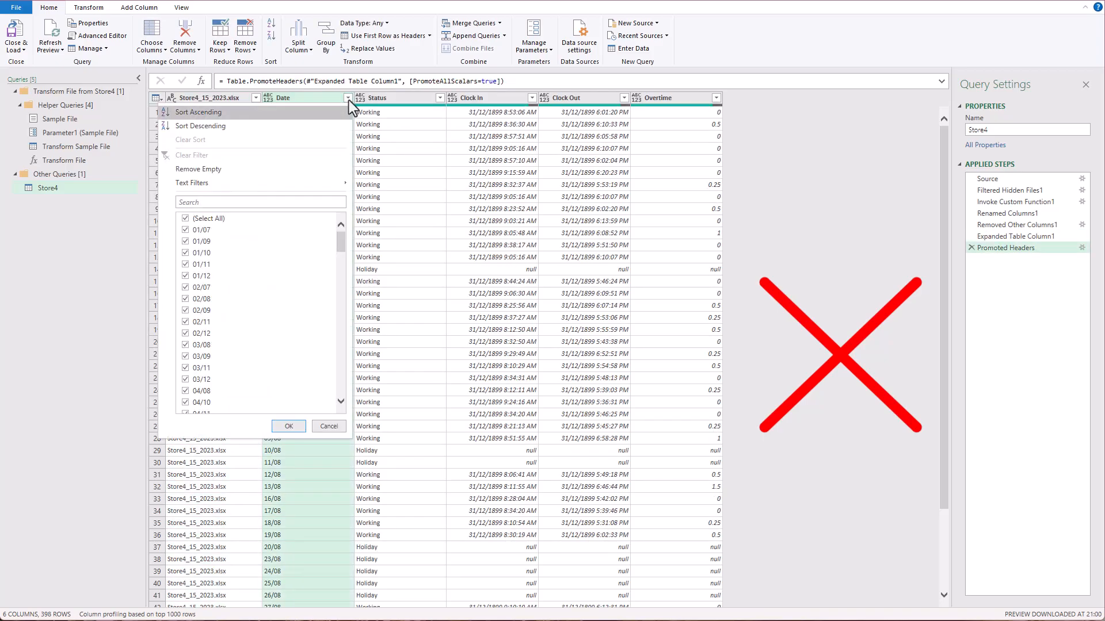
pyautogui.click(185, 409)
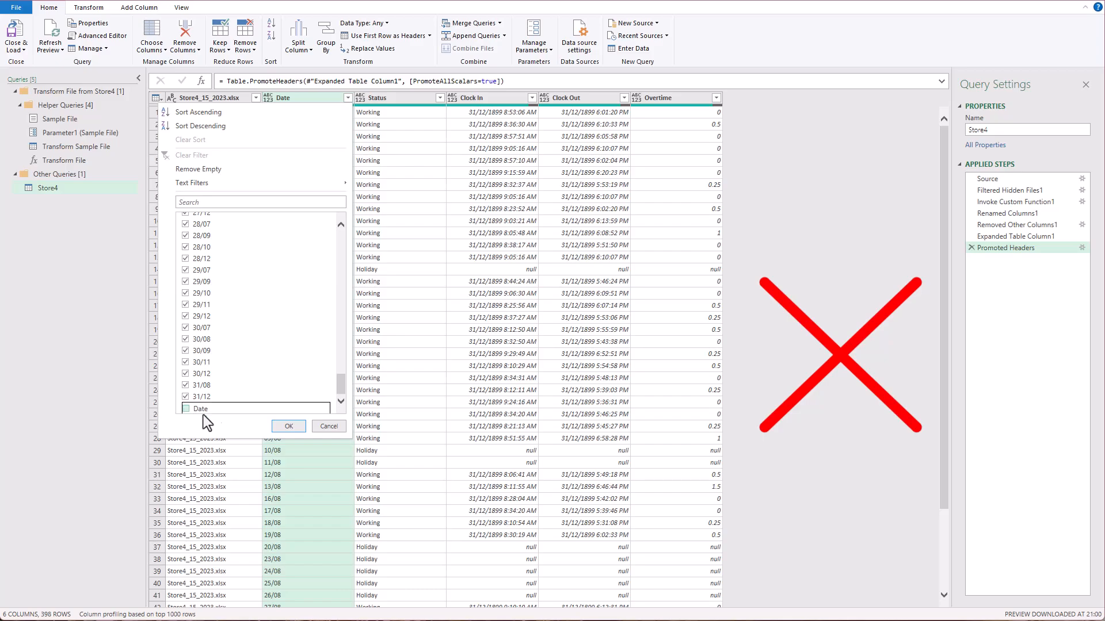
pyautogui.click(287, 427)
pyautogui.doubleClick(232, 100)
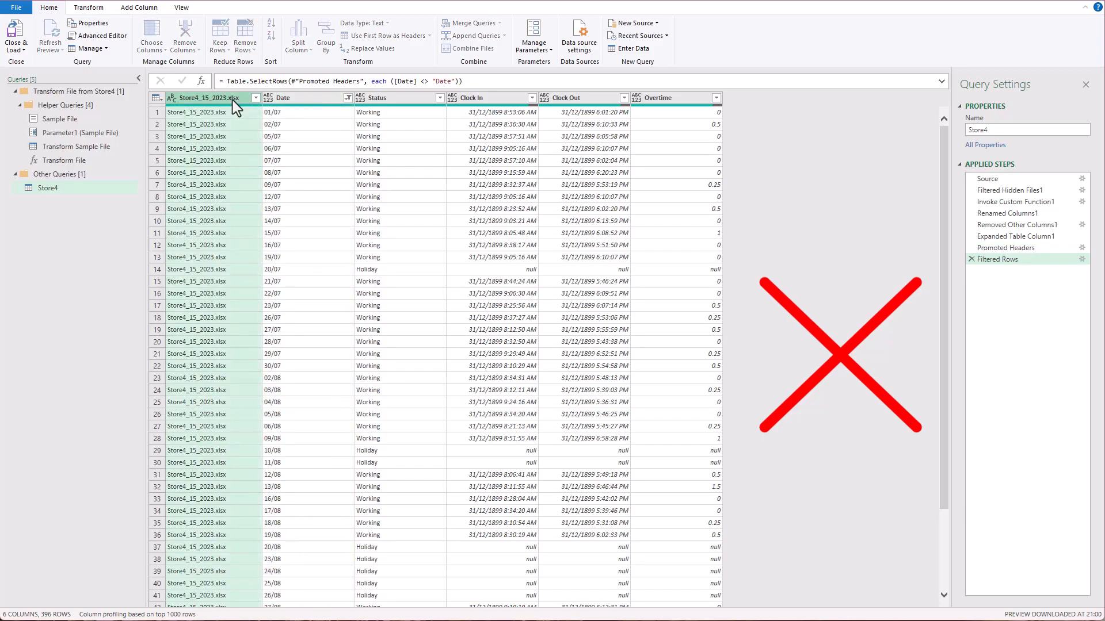
pyautogui.click(797, 220)
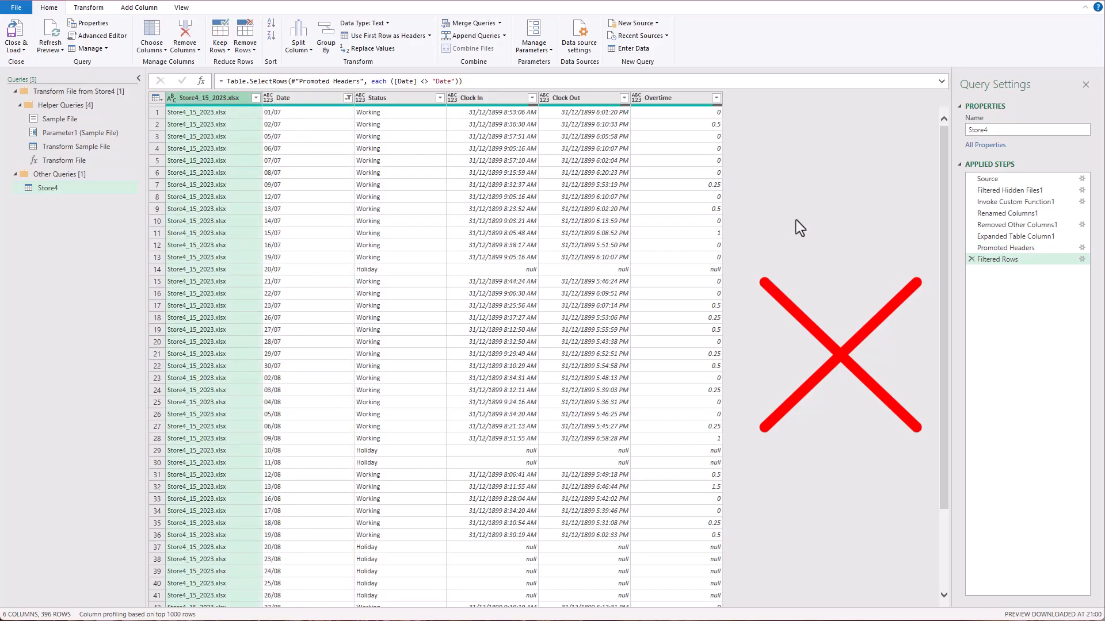
# Delete the Store4 query's applied steps from Promoted Headers until the end, confirming the deletion.
pyautogui.click(1033, 248)
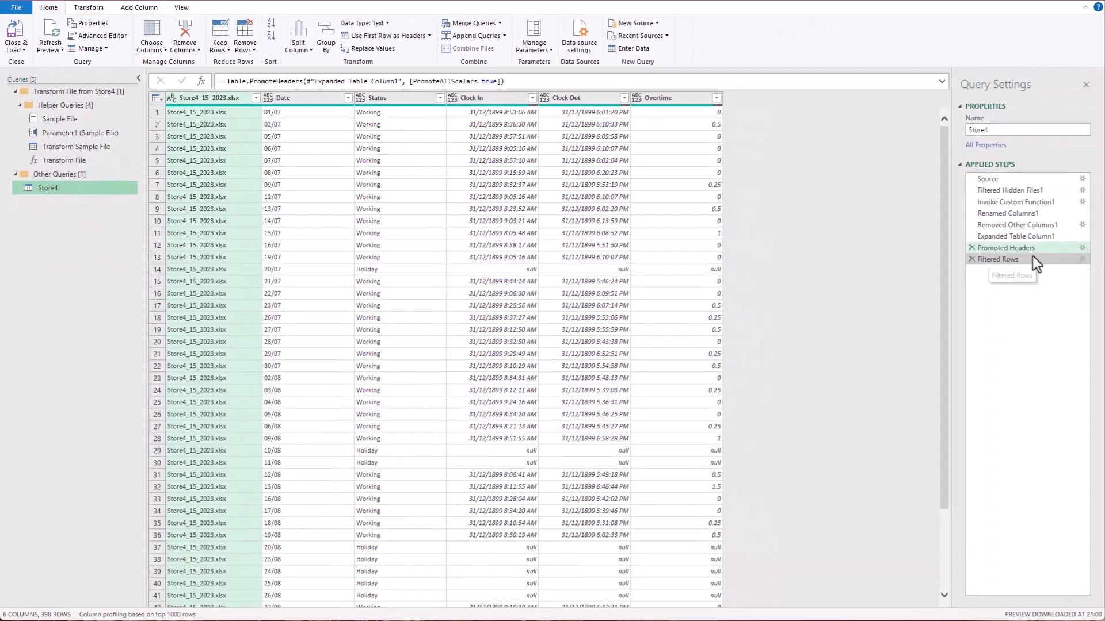
pyautogui.click(1033, 249)
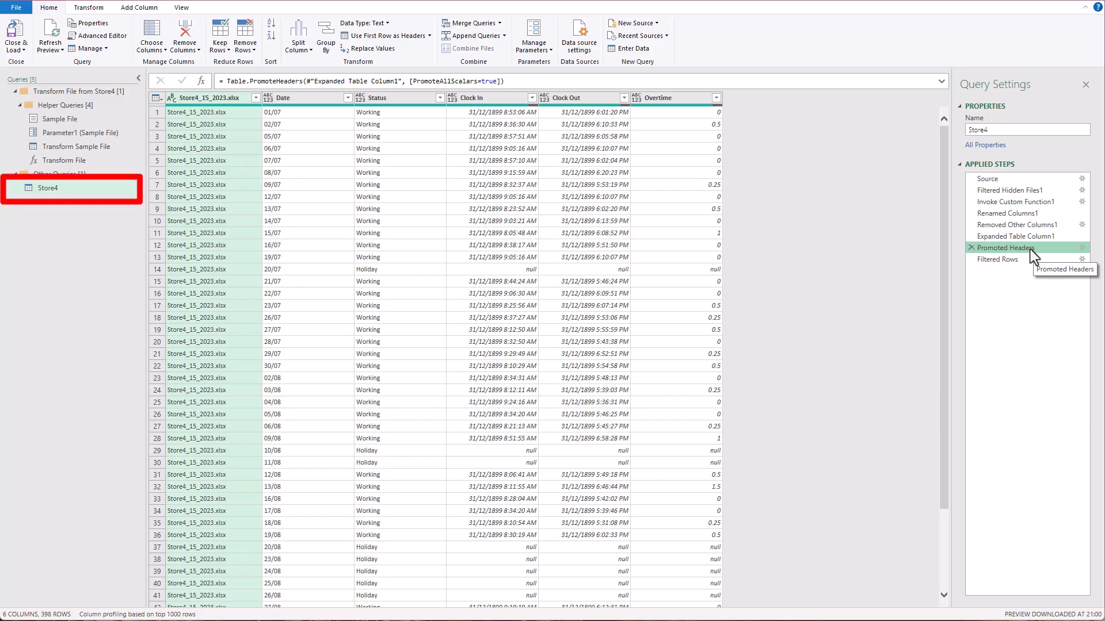
pyautogui.rightClick(1025, 249)
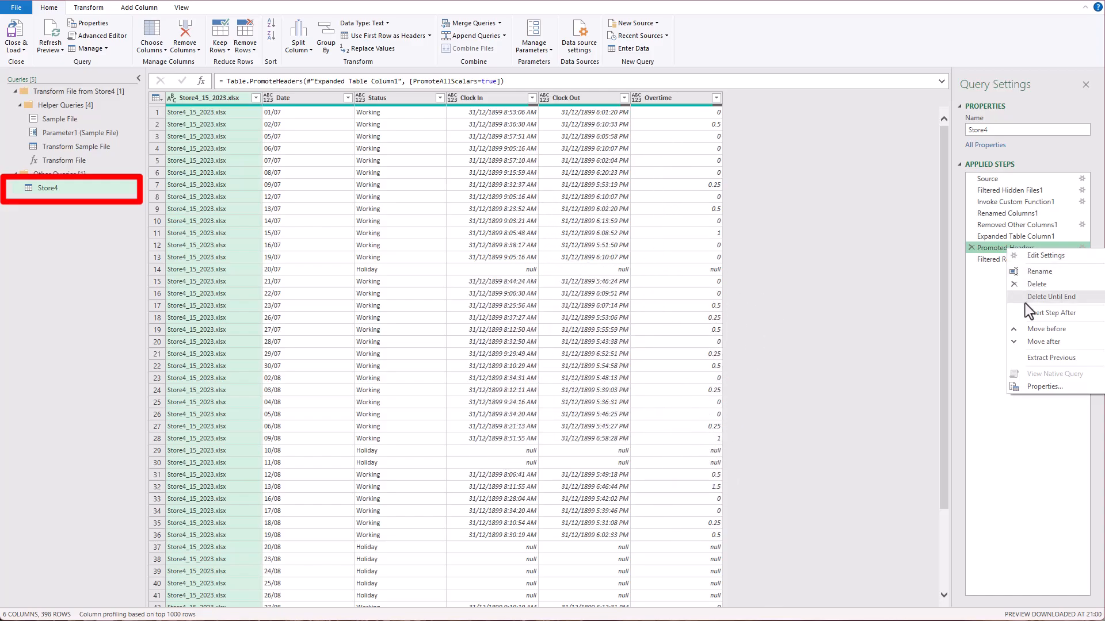
pyautogui.click(1059, 298)
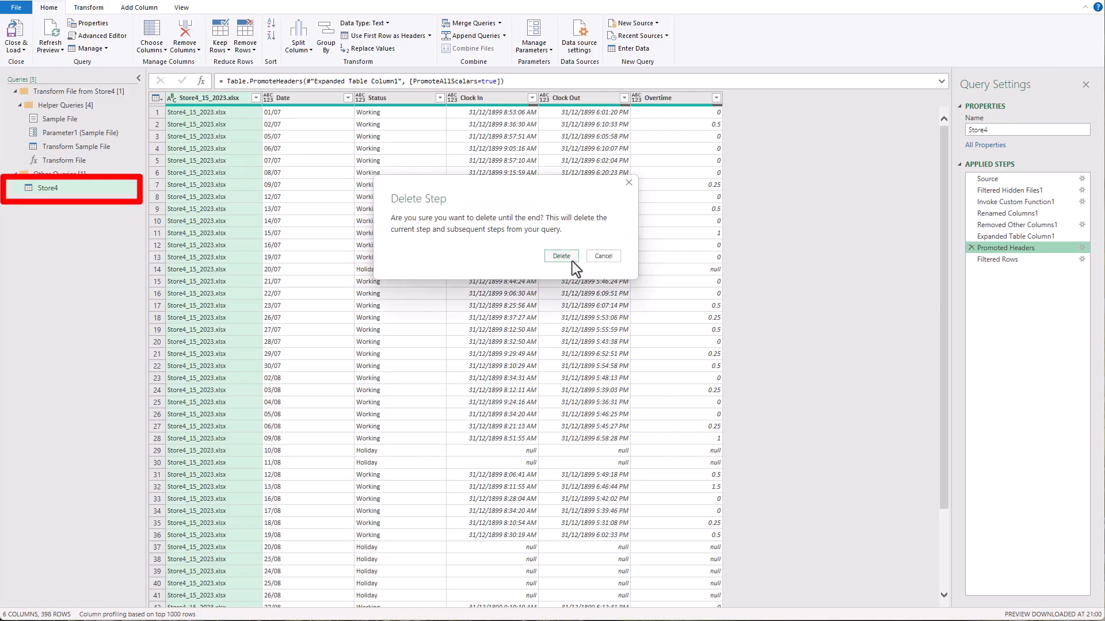
pyautogui.click(573, 261)
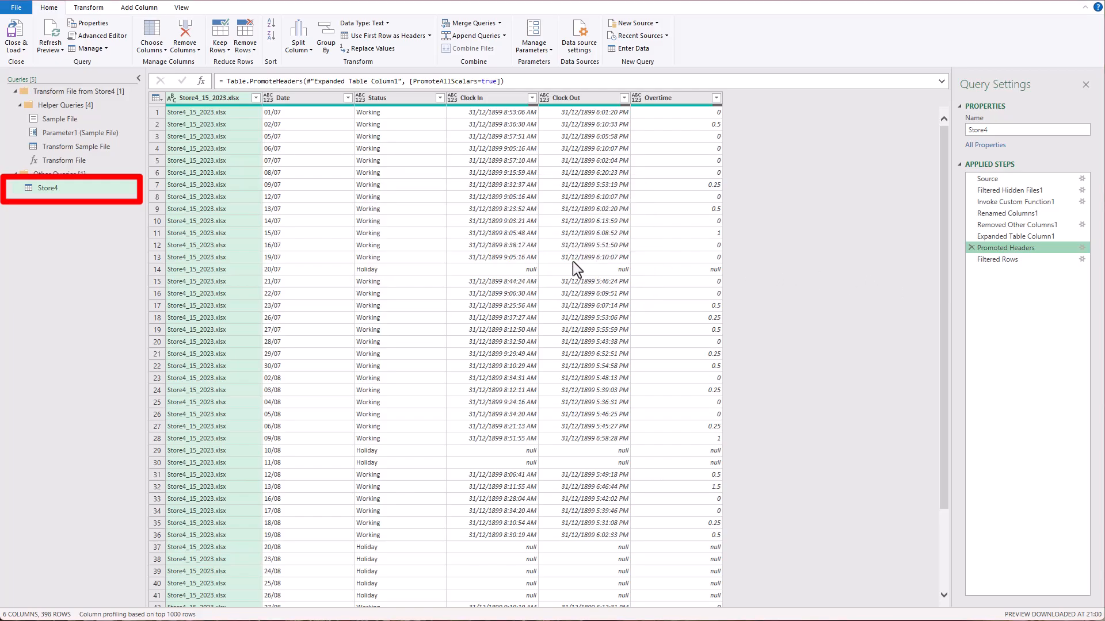
# Promote the first row to headers after the Navigation step of the Transform Sample File query.
pyautogui.click(91, 149)
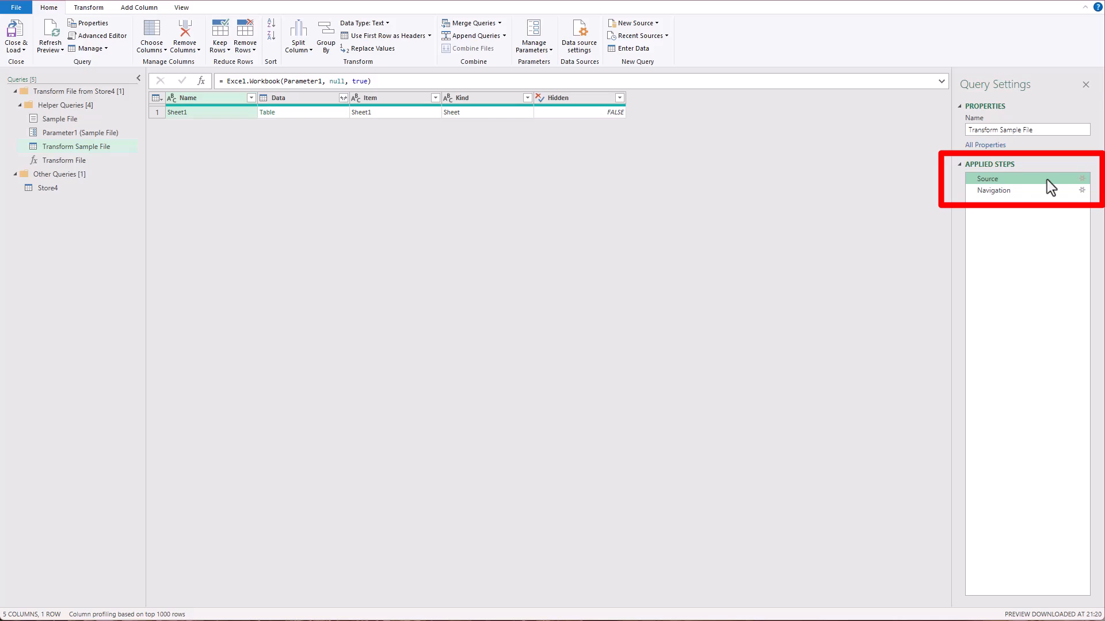
pyautogui.click(1028, 193)
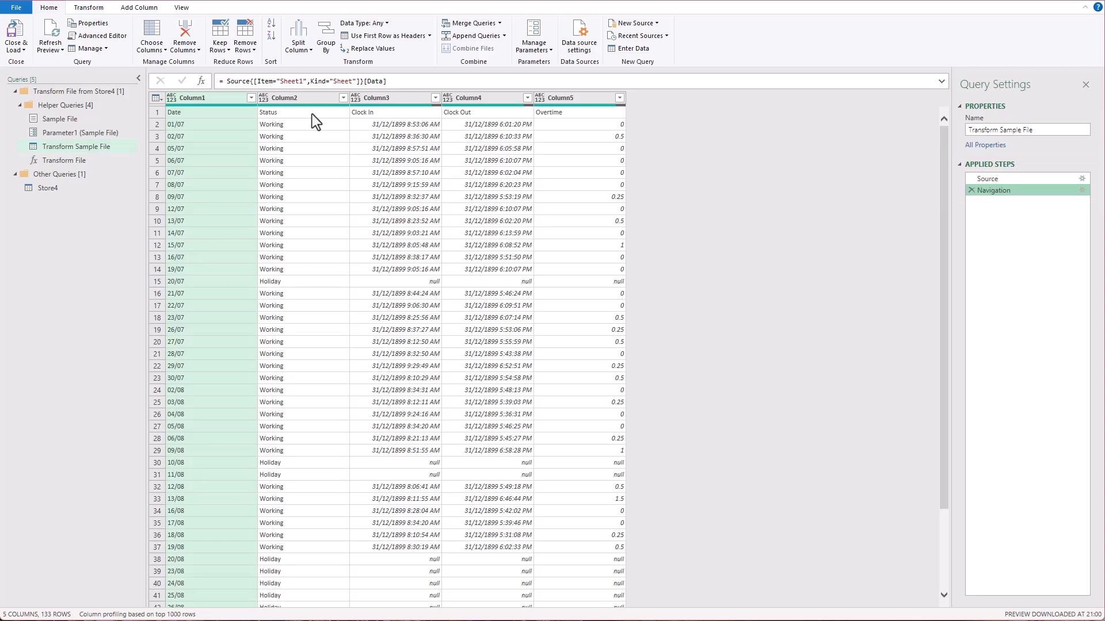
pyautogui.click(158, 100)
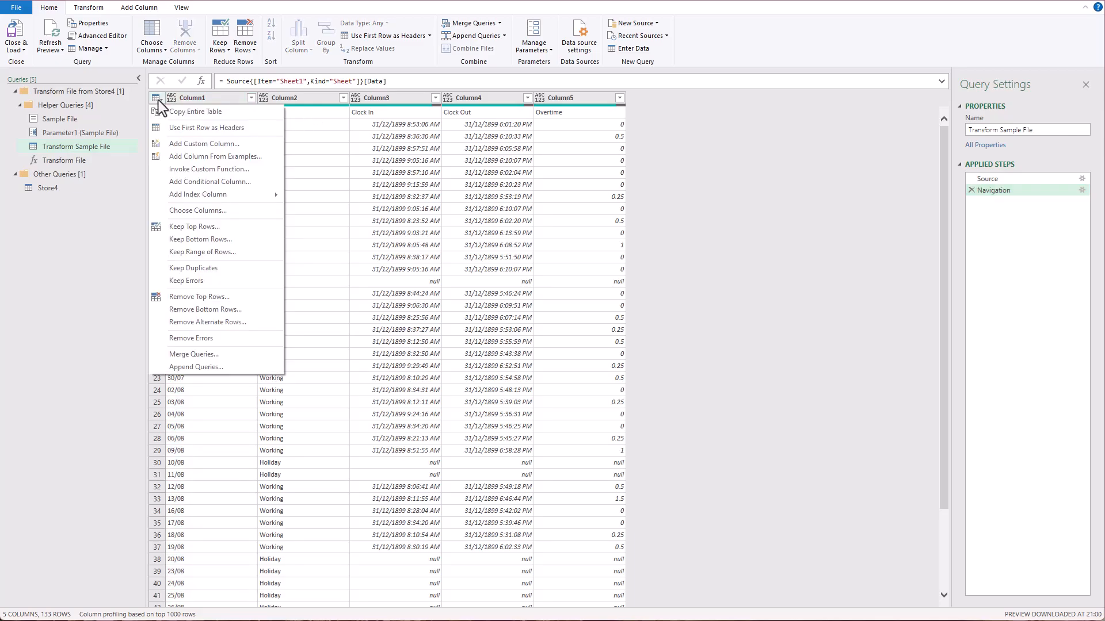
pyautogui.click(201, 128)
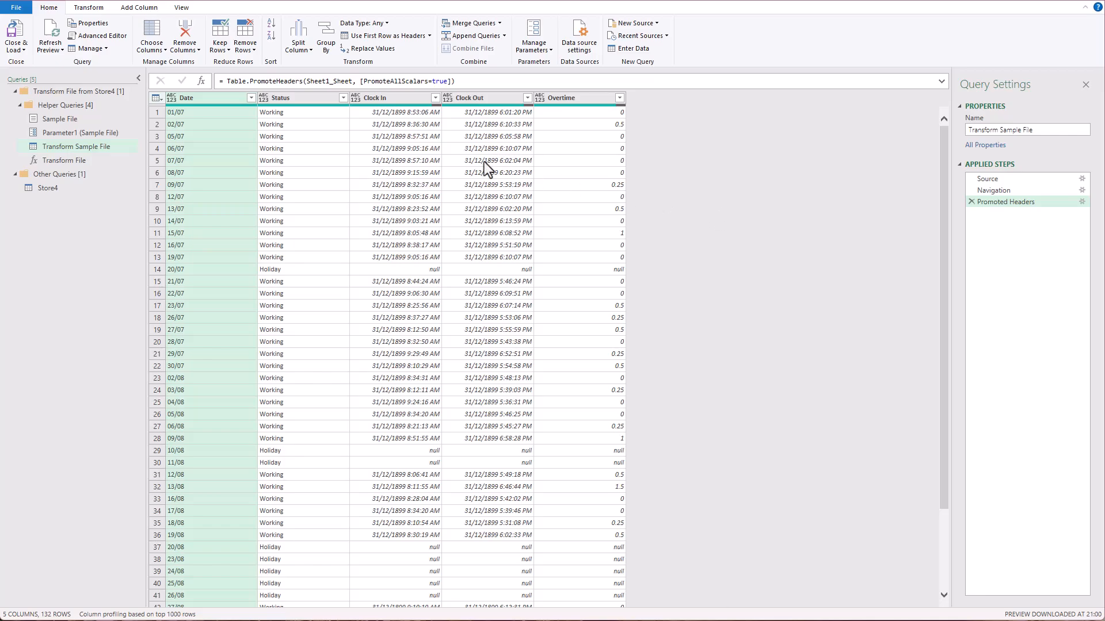
# Add an index column starting from 1 to the Transform Sample File query.
pyautogui.click(157, 10)
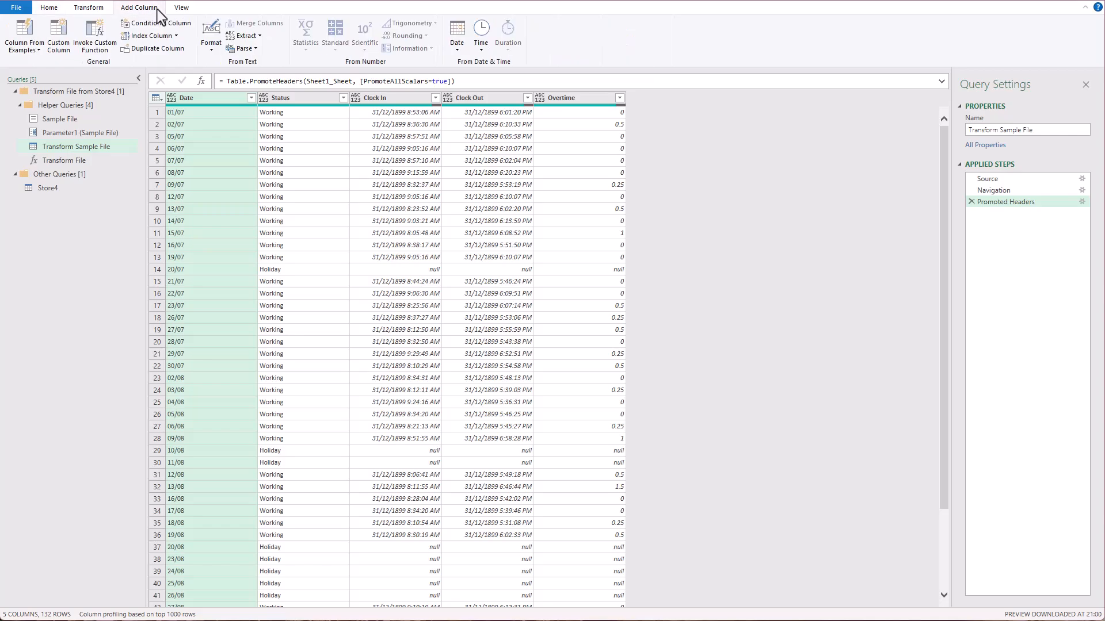
pyautogui.click(176, 35)
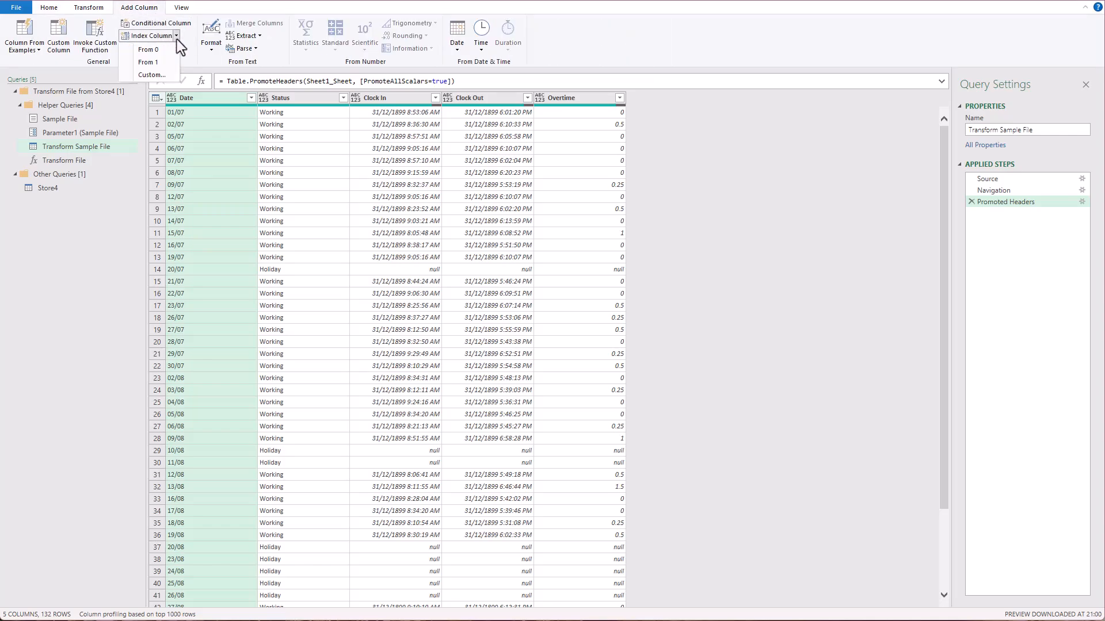
pyautogui.click(165, 62)
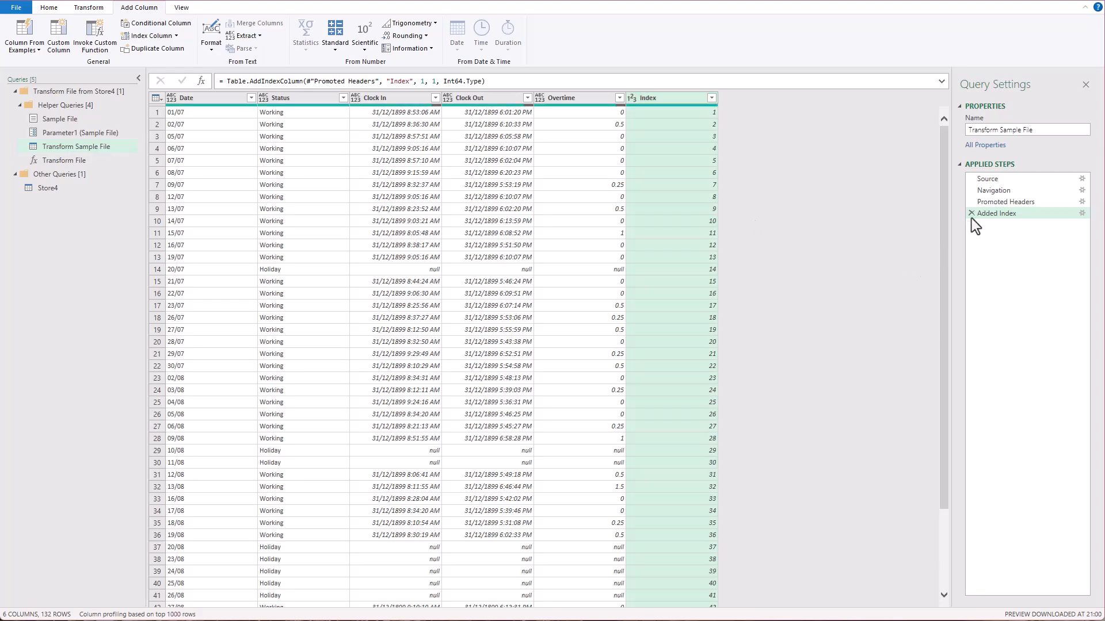
# Review the formulas of the Promoted Headers and Added Index steps and locate both in the Transform File function's code.
pyautogui.click(1019, 202)
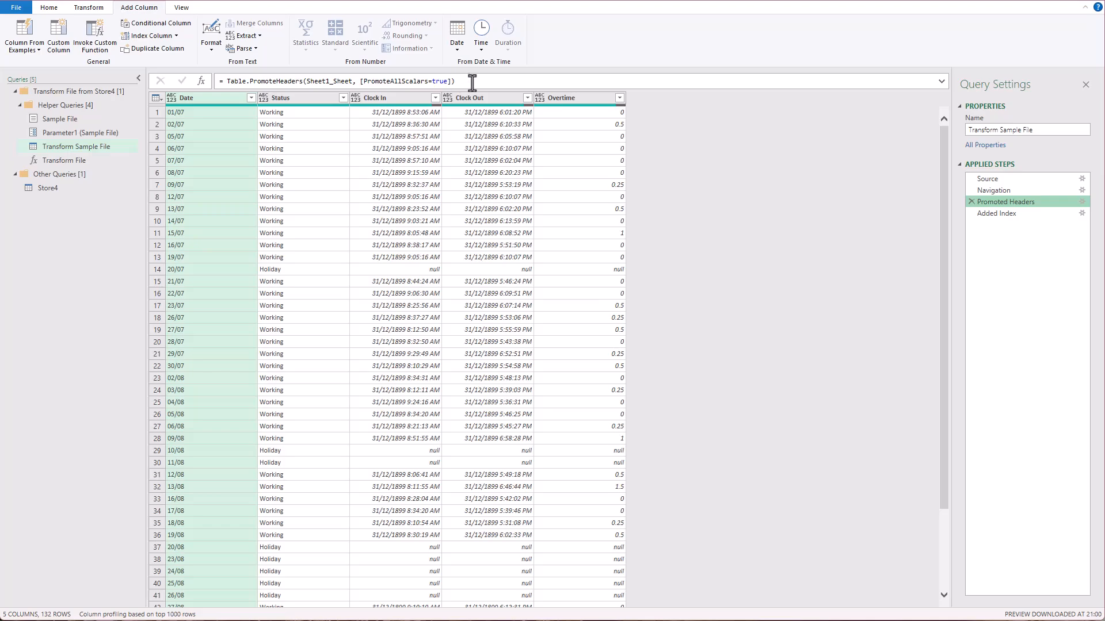
pyautogui.moveTo(473, 81); pyautogui.dragTo(221, 81)
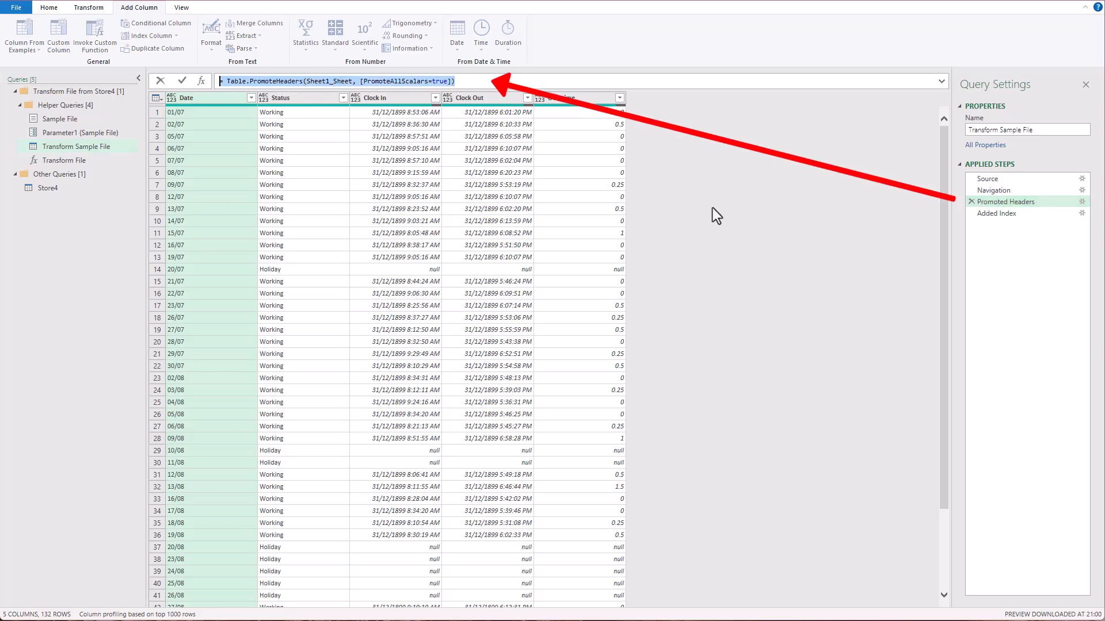
pyautogui.click(1011, 214)
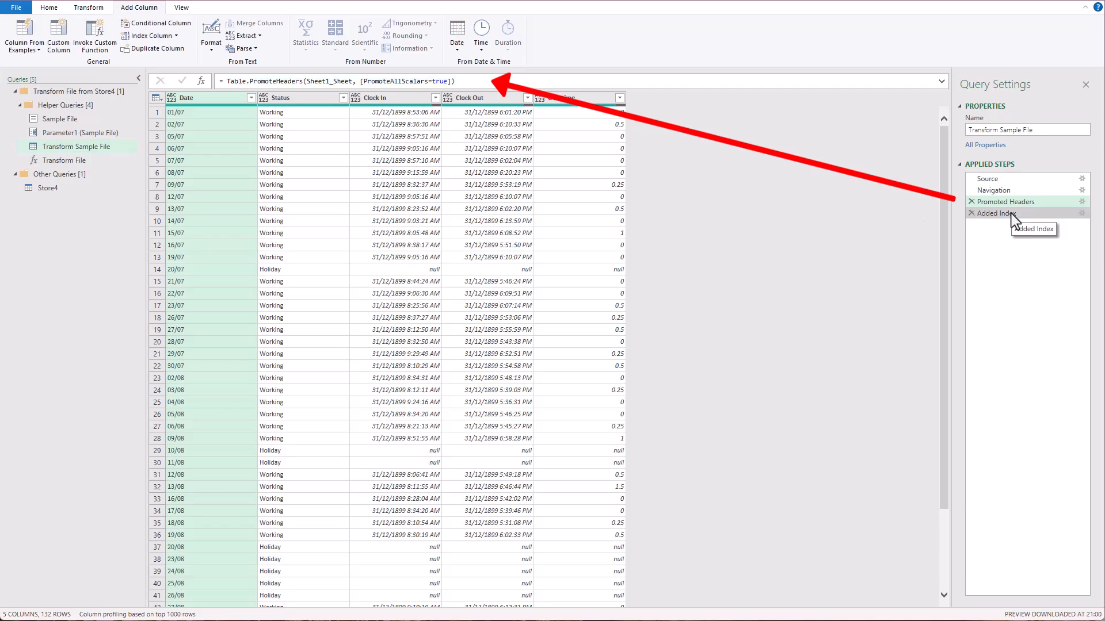
pyautogui.click(1011, 214)
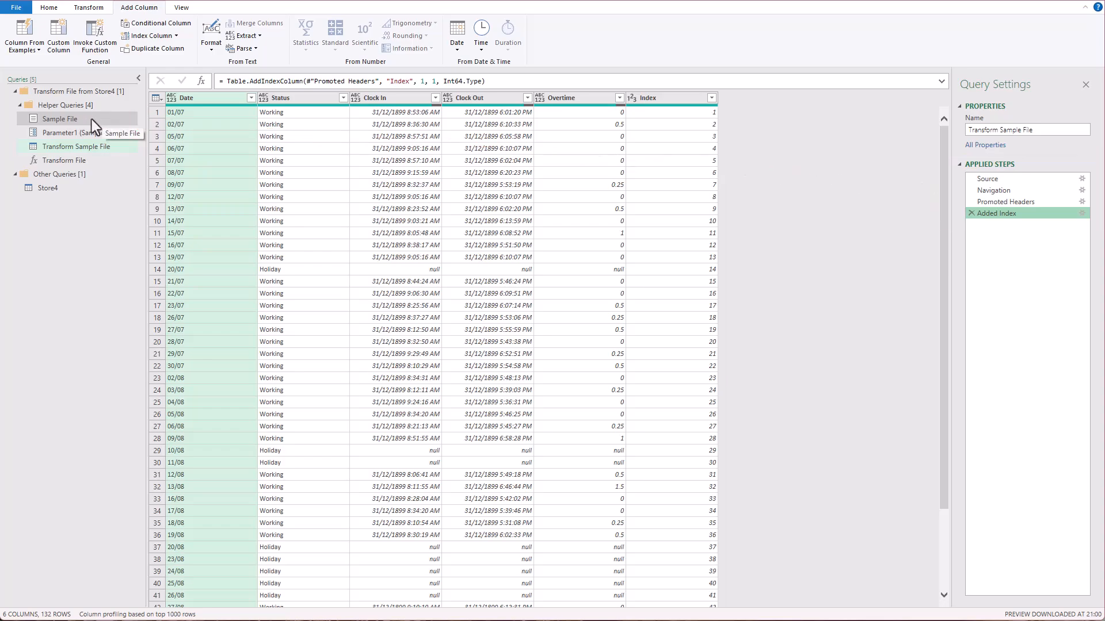
pyautogui.click(112, 165)
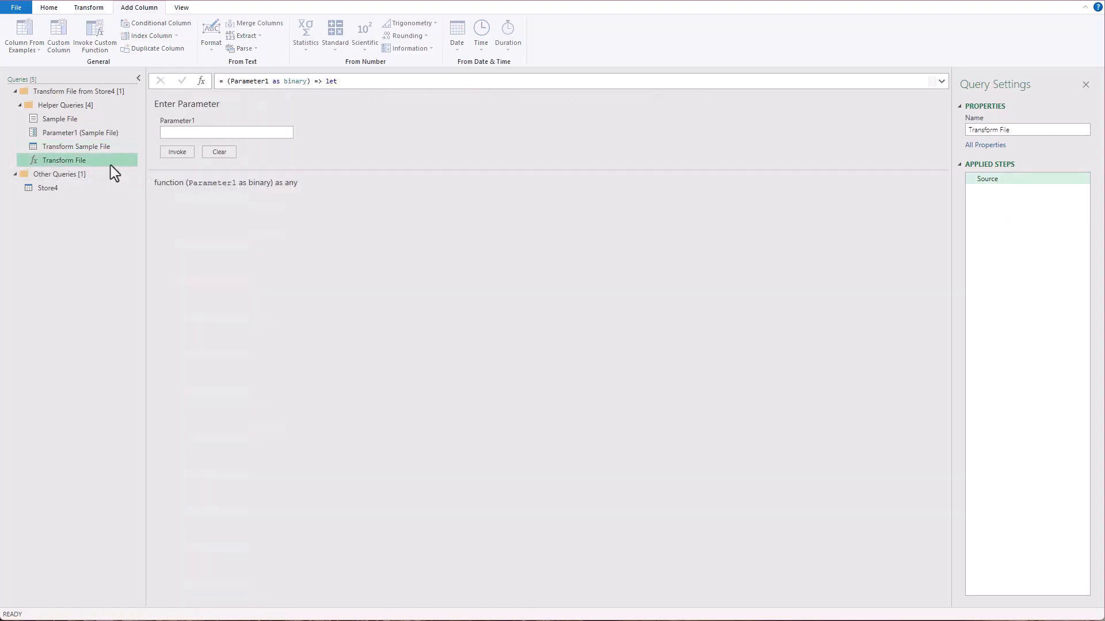
pyautogui.click(942, 82)
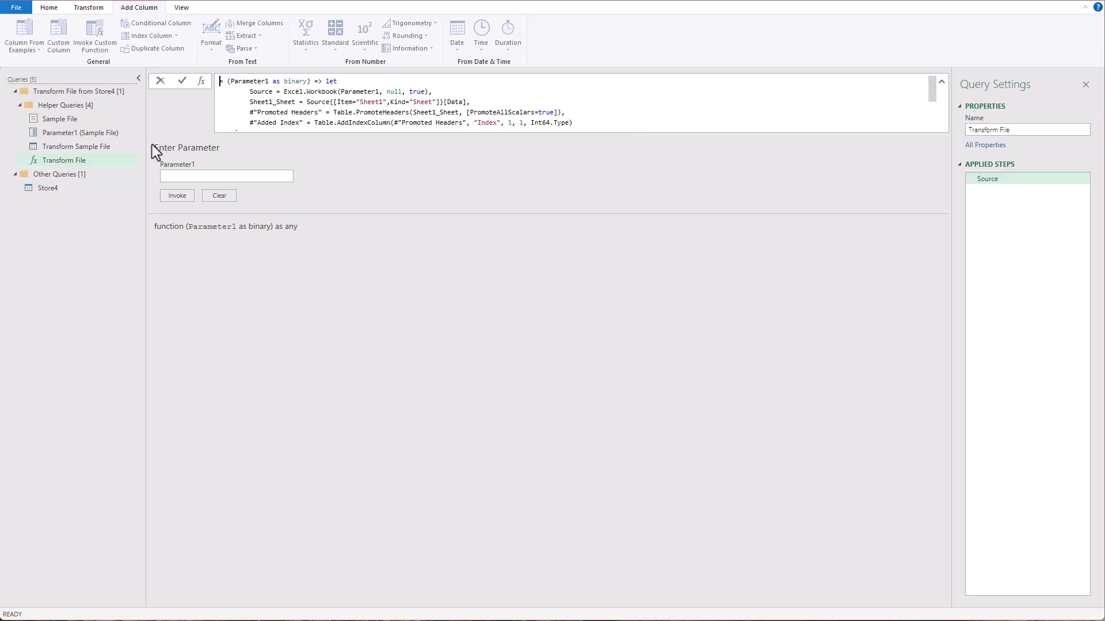
pyautogui.moveTo(248, 112); pyautogui.dragTo(576, 120)
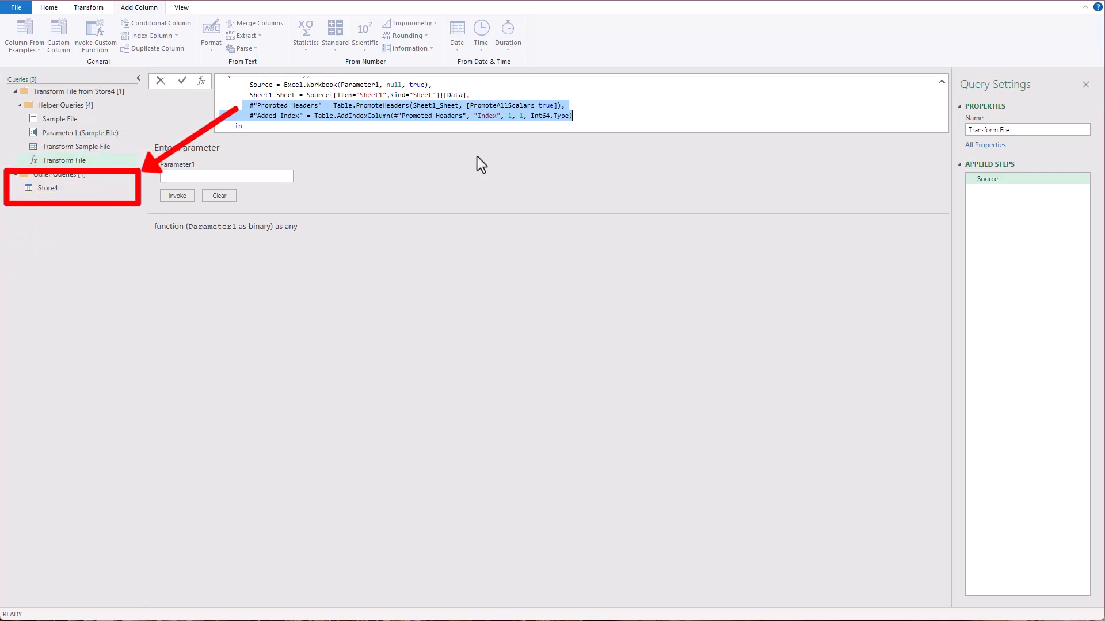
pyautogui.press('Down')
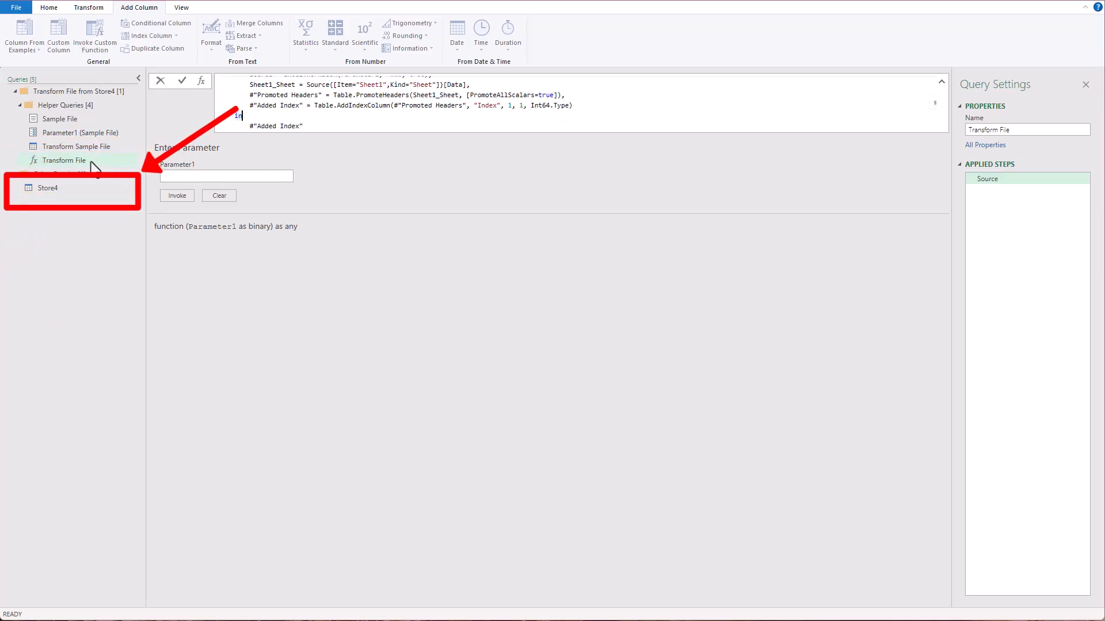
# In the Store4 query, examine the Index column's numbering where the Store4_15_2023.xlsx rows end and the Store4_16_2023.xlsx rows begin.
pyautogui.click(79, 190)
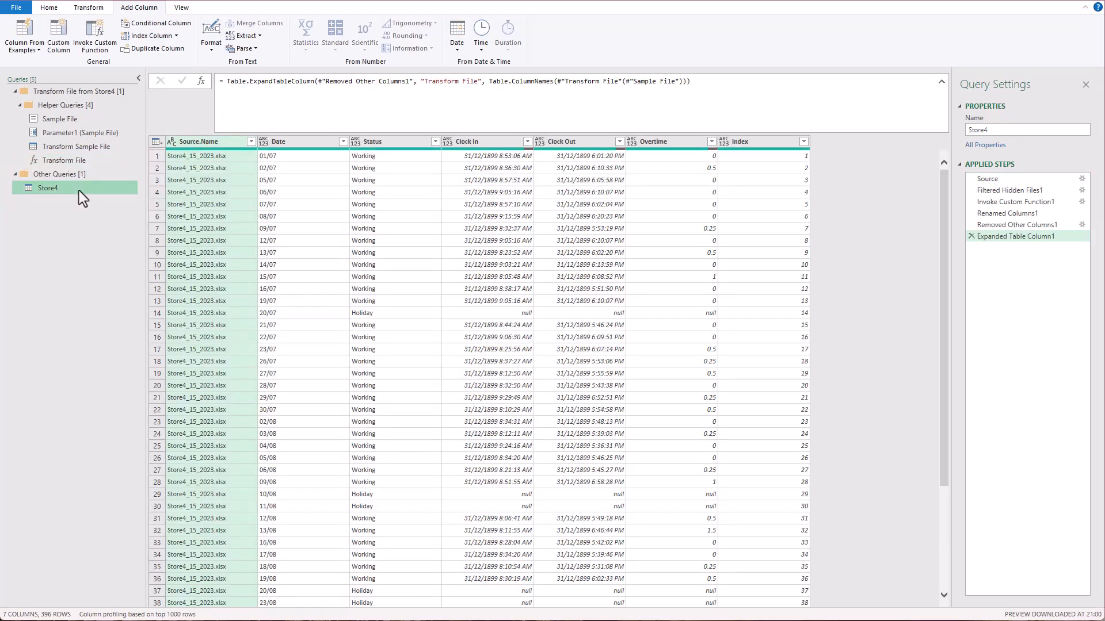
pyautogui.click(942, 81)
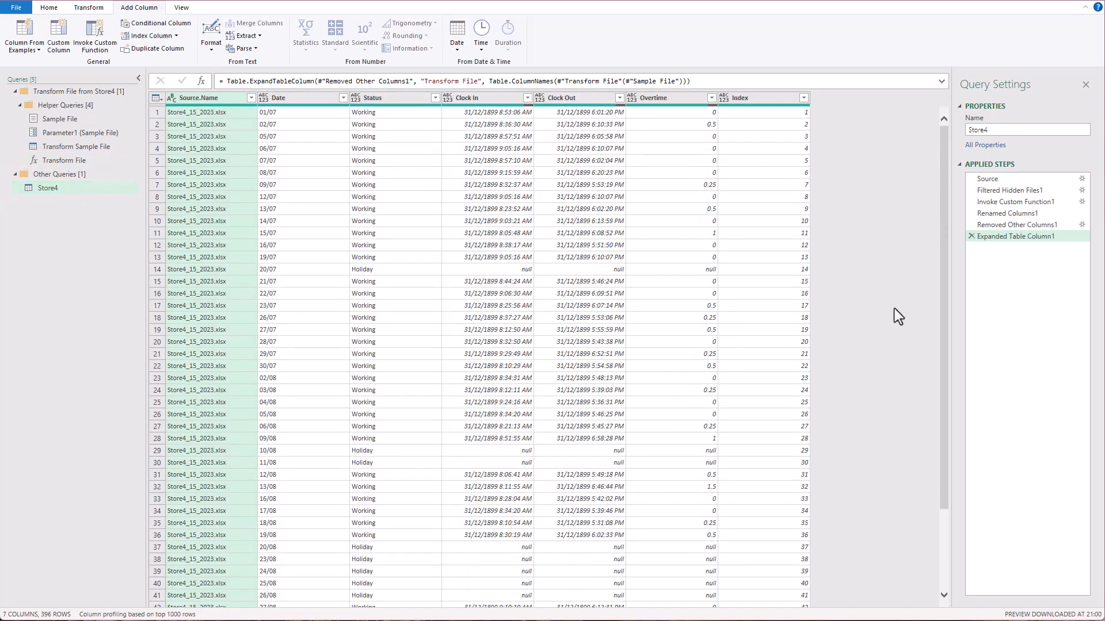
pyautogui.scroll(-10, 521, 279)
pyautogui.click(156, 299)
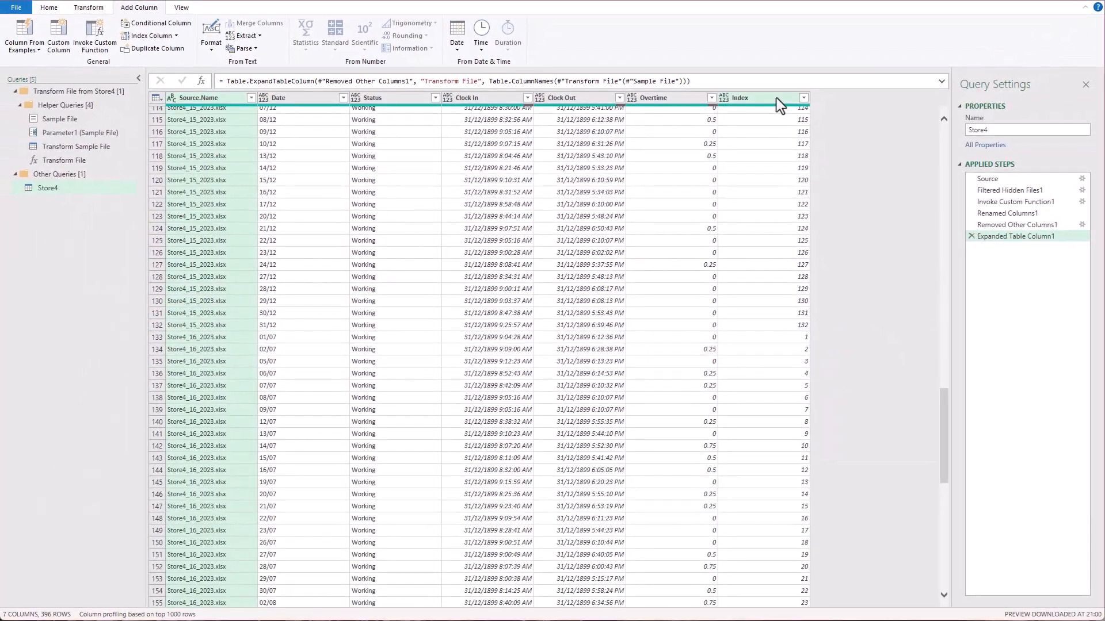
pyautogui.click(863, 45)
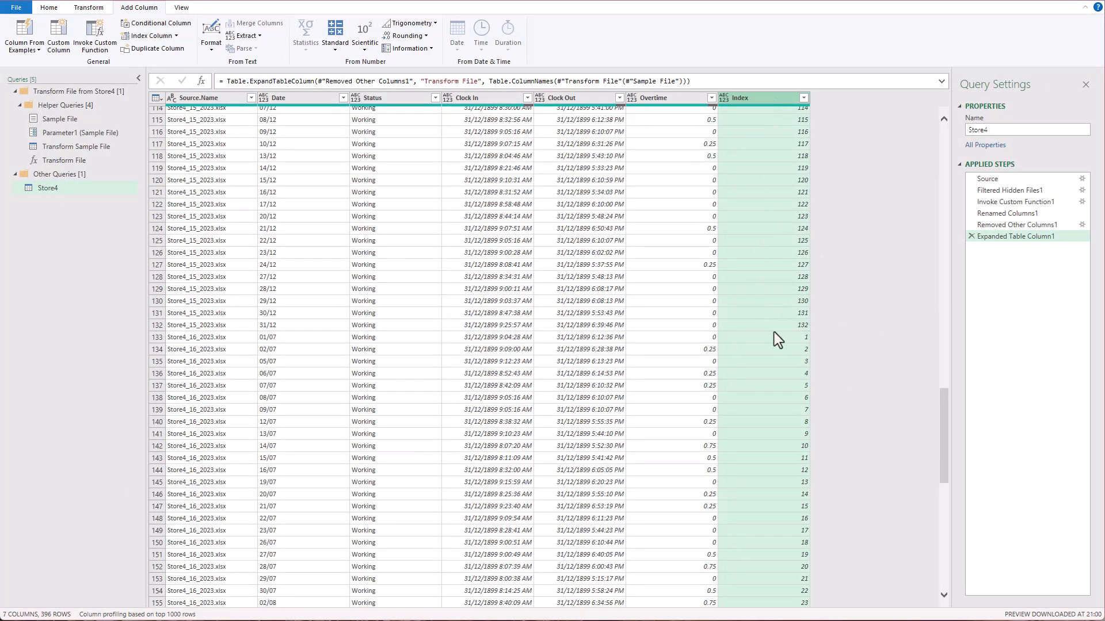
# Add a second index column starting from 1 to the Store4 query and compare both indexes at the boundary between files.
pyautogui.click(176, 35)
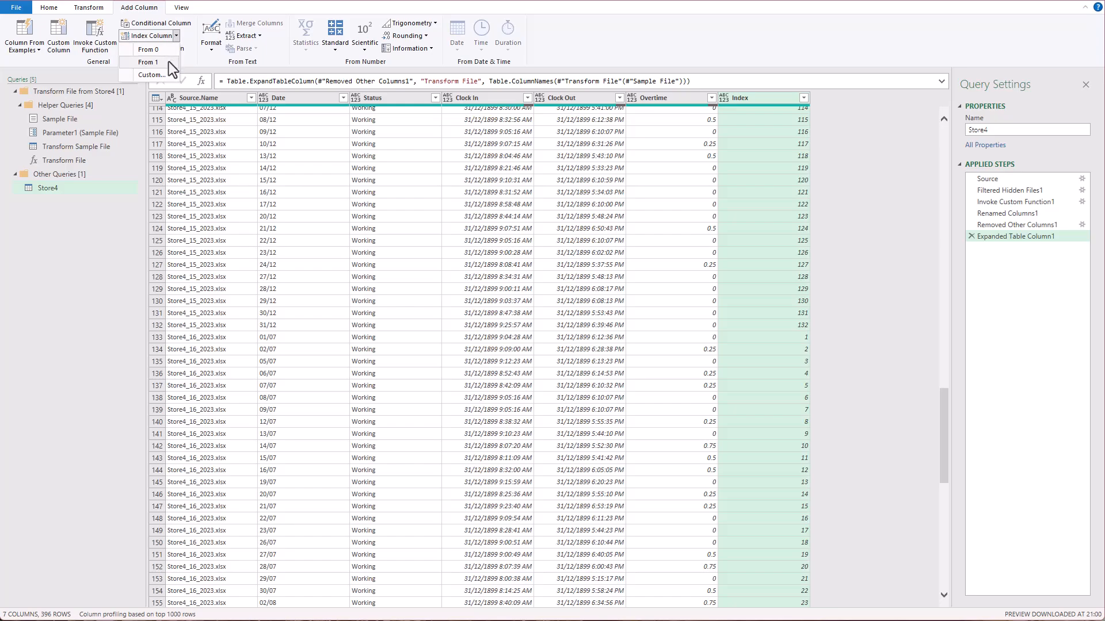
pyautogui.click(168, 62)
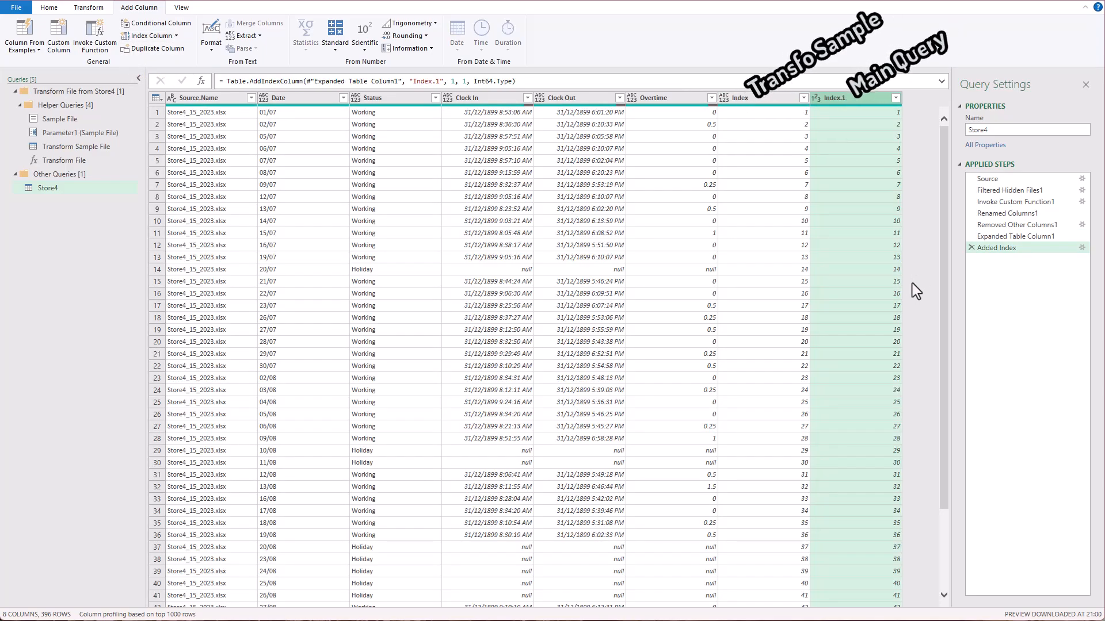
pyautogui.scroll(-20, 929, 258)
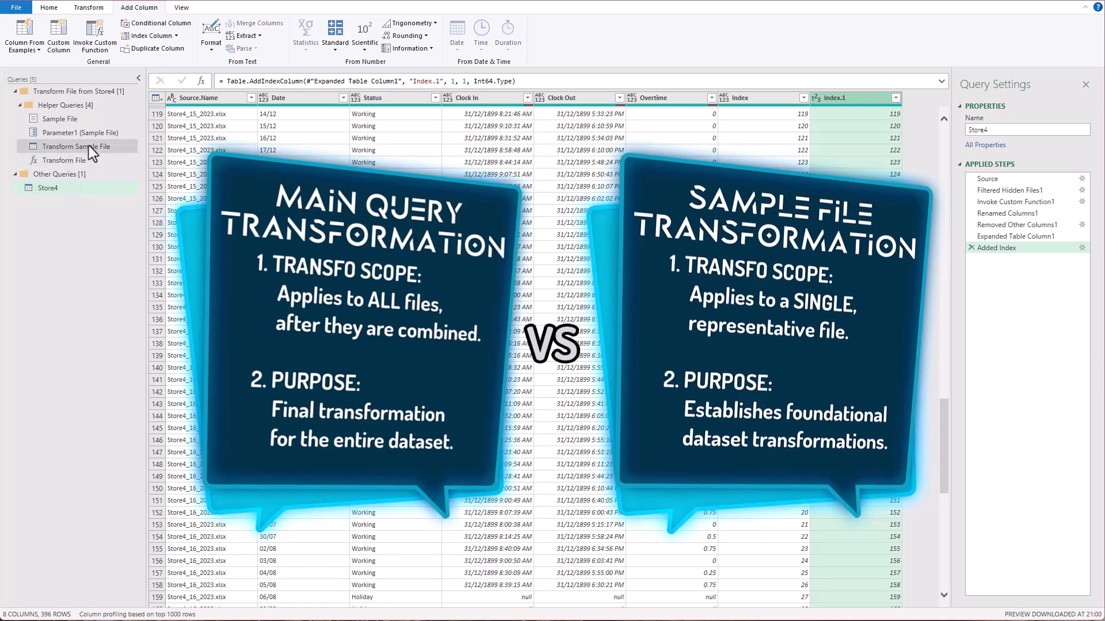
# Delete the Added Index step from the Store4 query and from the Transform Sample File query.
pyautogui.click(89, 146)
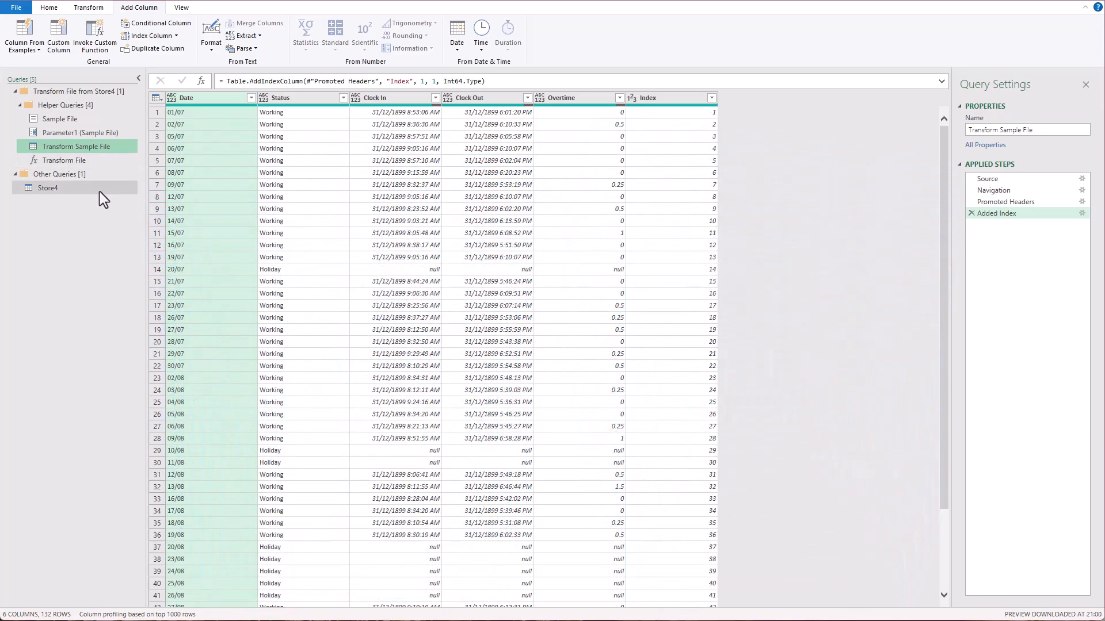
pyautogui.click(100, 190)
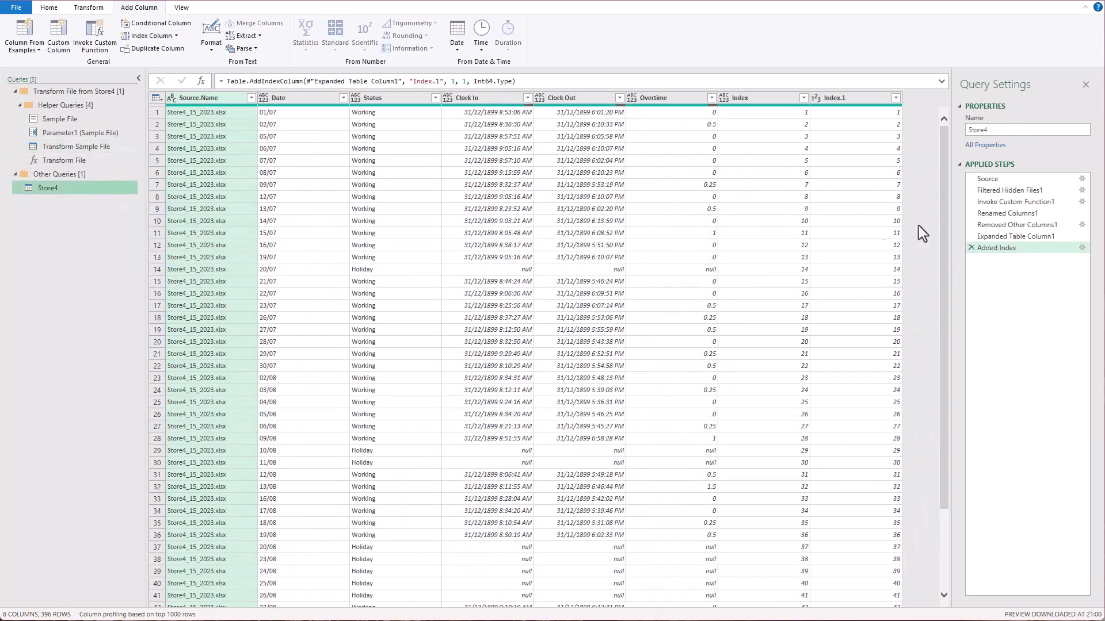
pyautogui.click(970, 248)
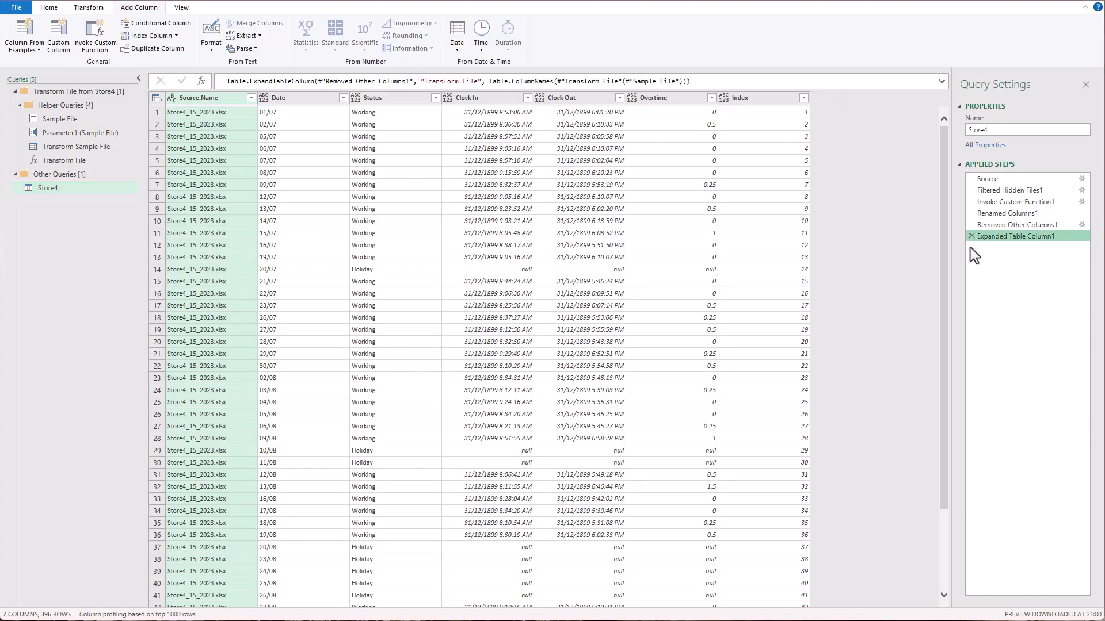
pyautogui.click(73, 148)
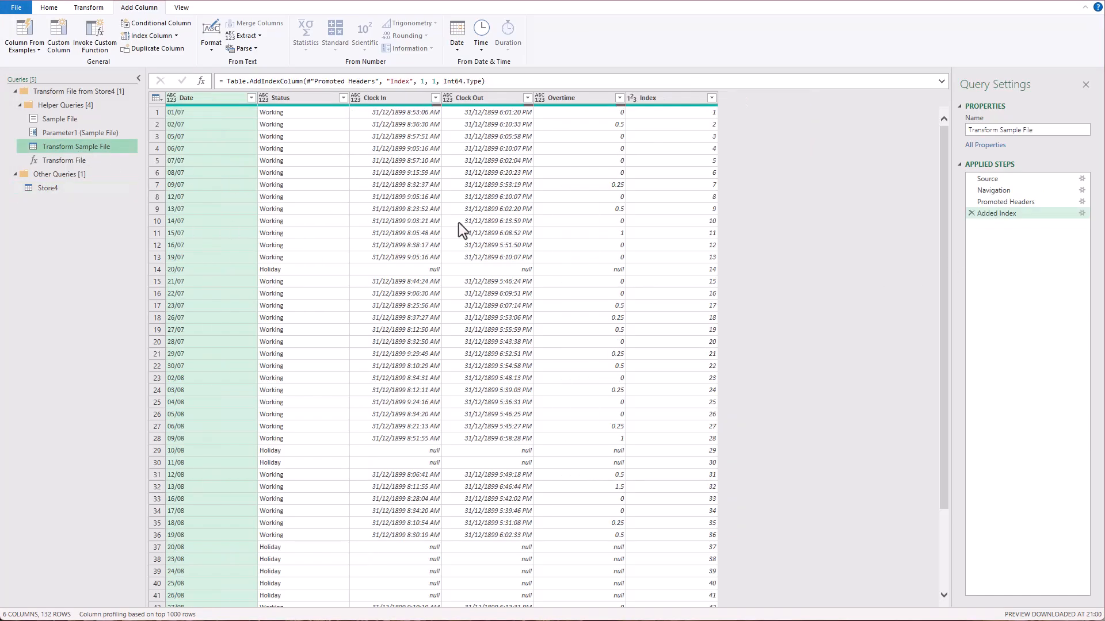
pyautogui.click(970, 213)
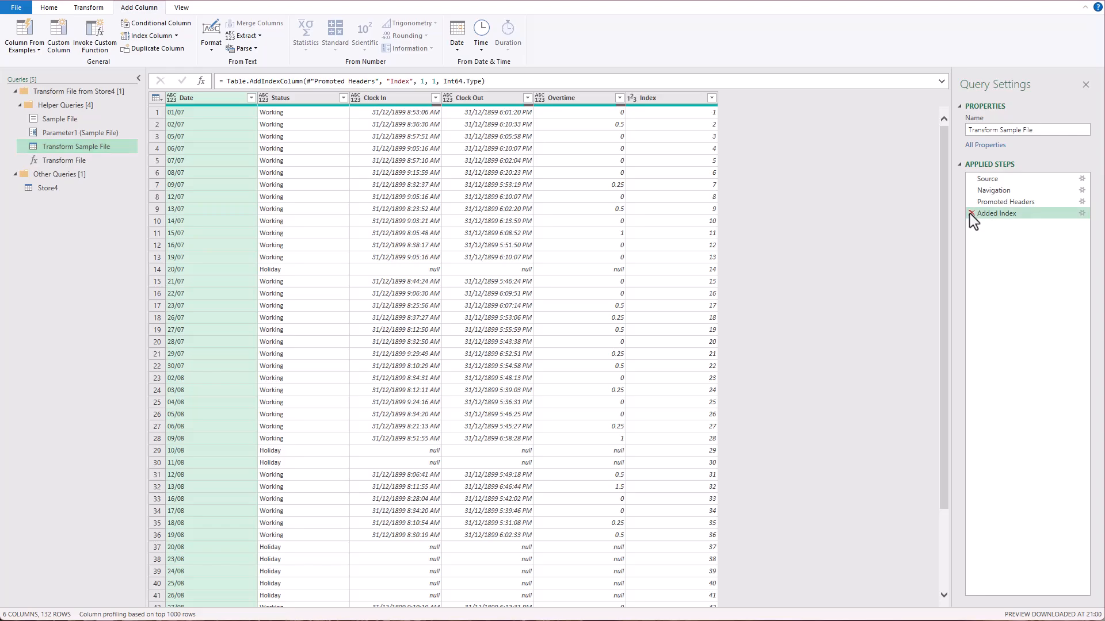
# Split the Store4 query's Source.Name column at each occurrence of the custom delimiter "_", with the quote character set to None.
pyautogui.click(93, 190)
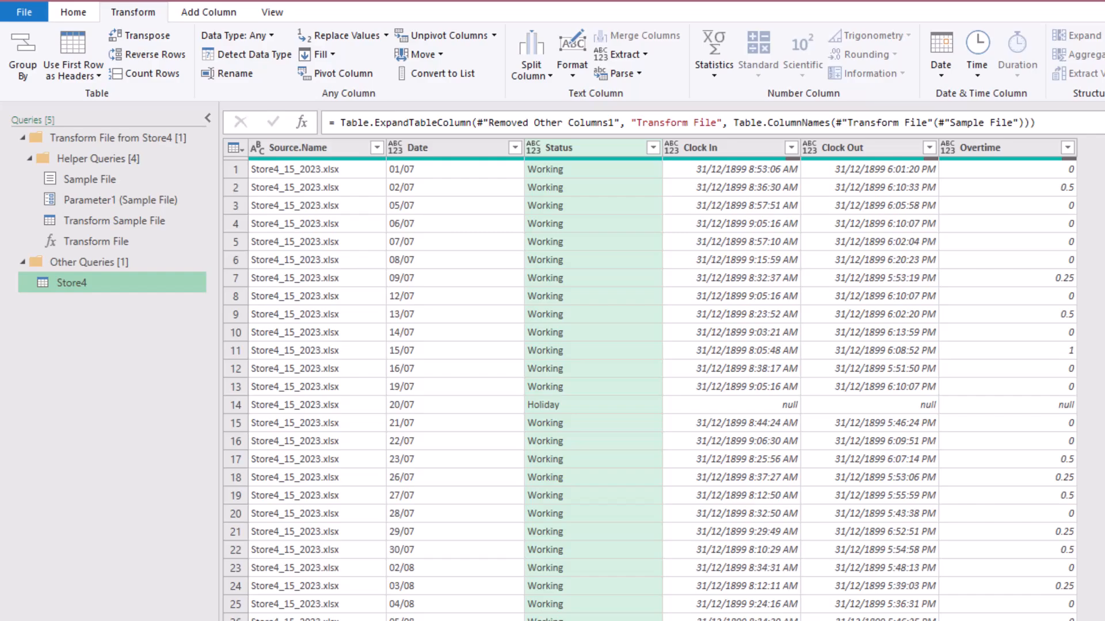
pyautogui.click(298, 148)
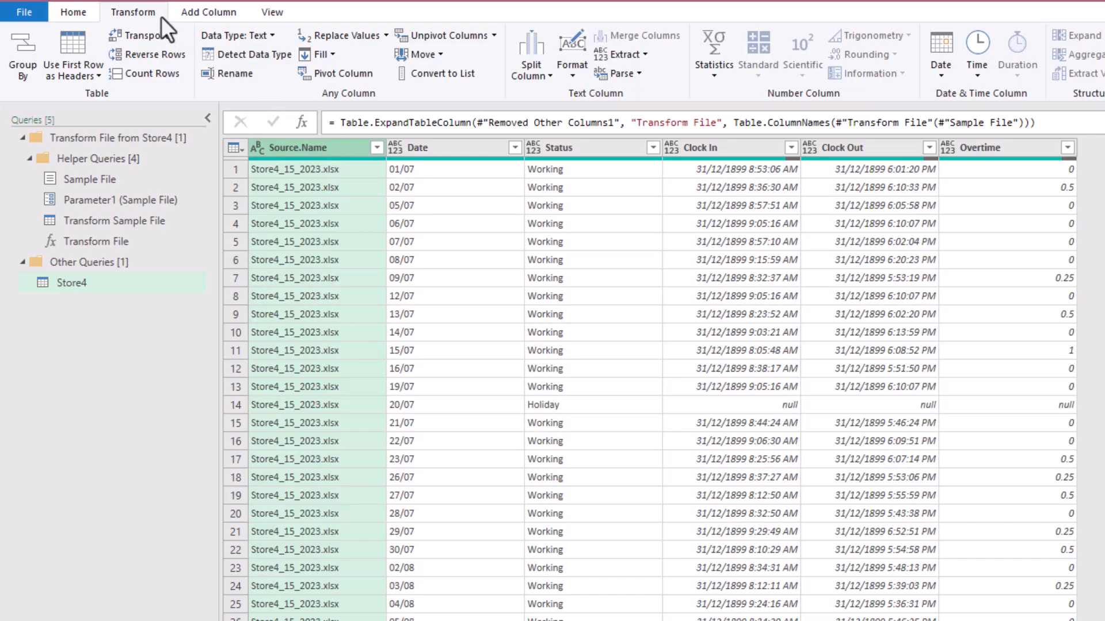
pyautogui.click(543, 80)
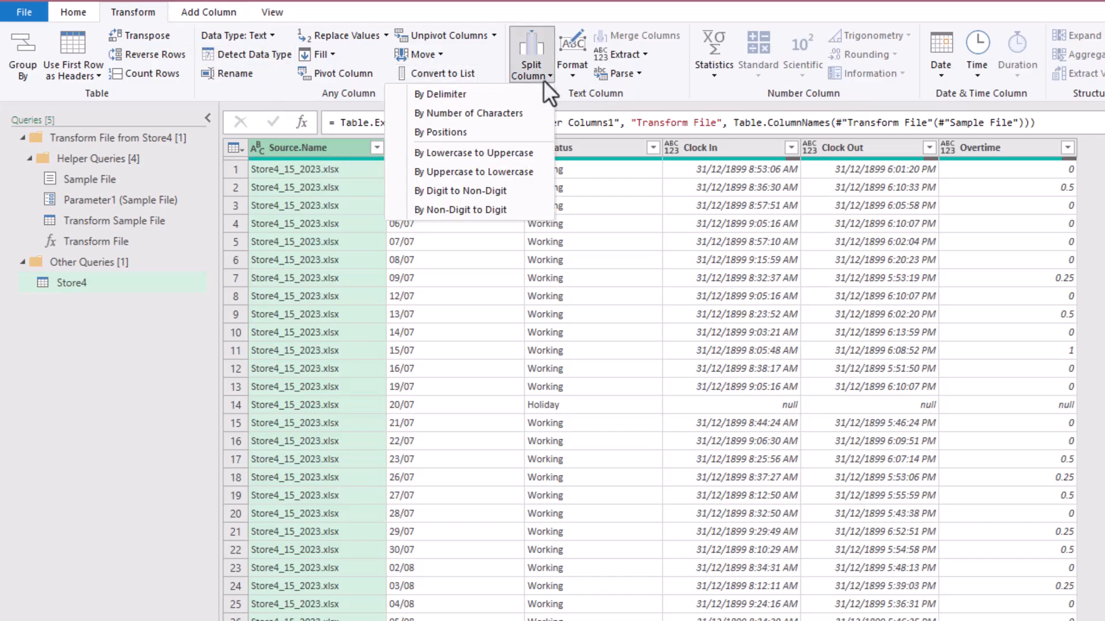
pyautogui.click(504, 96)
pyautogui.moveTo(436, 299); pyautogui.dragTo(419, 294)
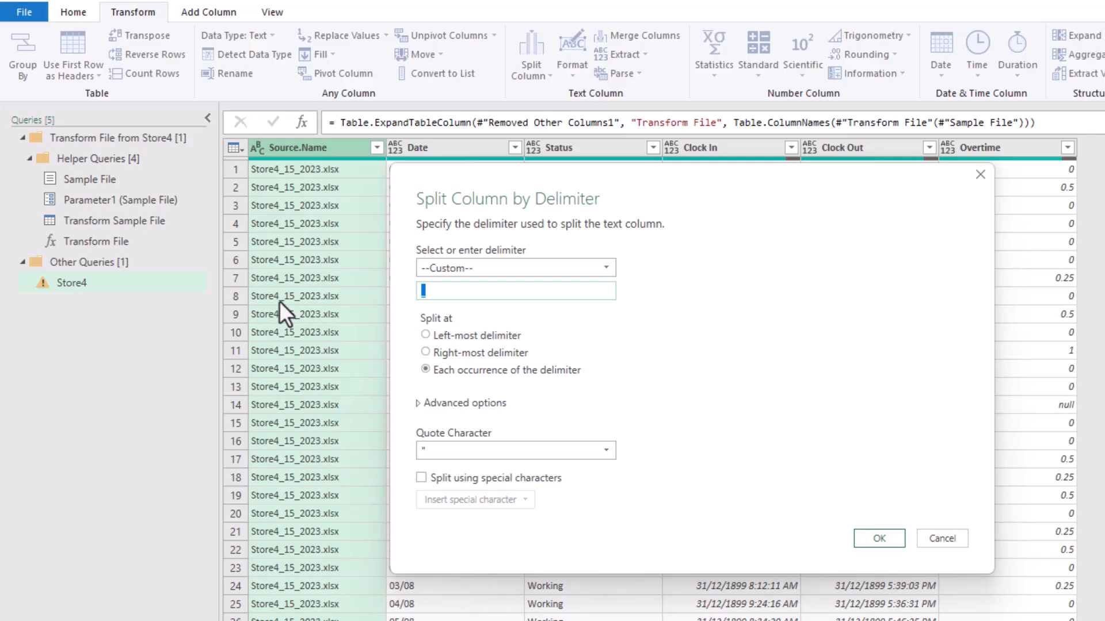
pyautogui.click(572, 290)
pyautogui.click(474, 373)
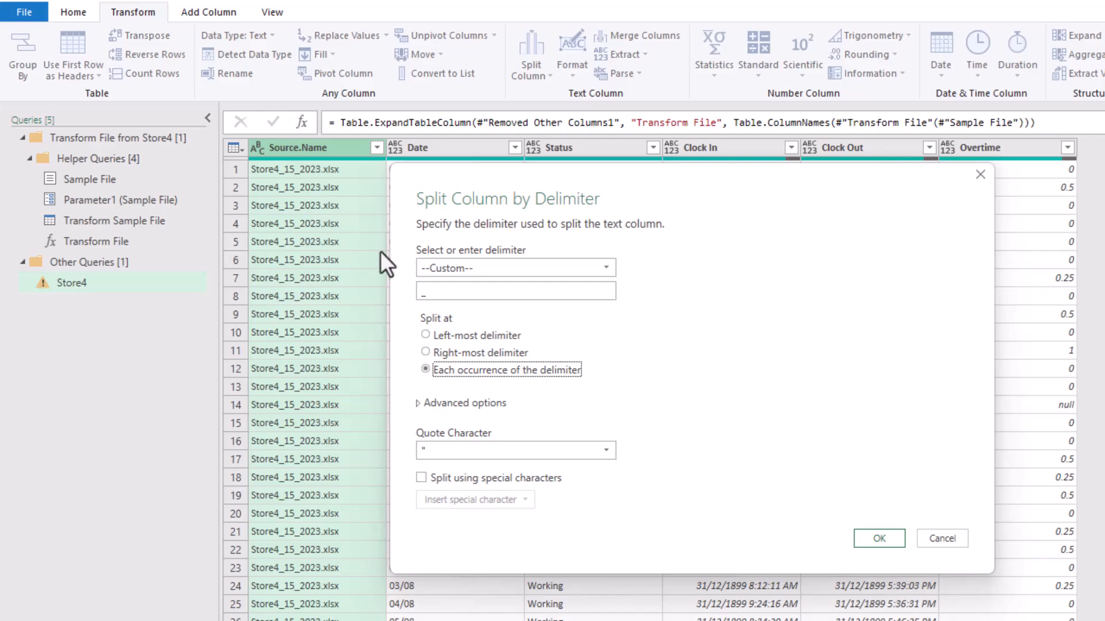
pyautogui.click(597, 448)
pyautogui.click(485, 472)
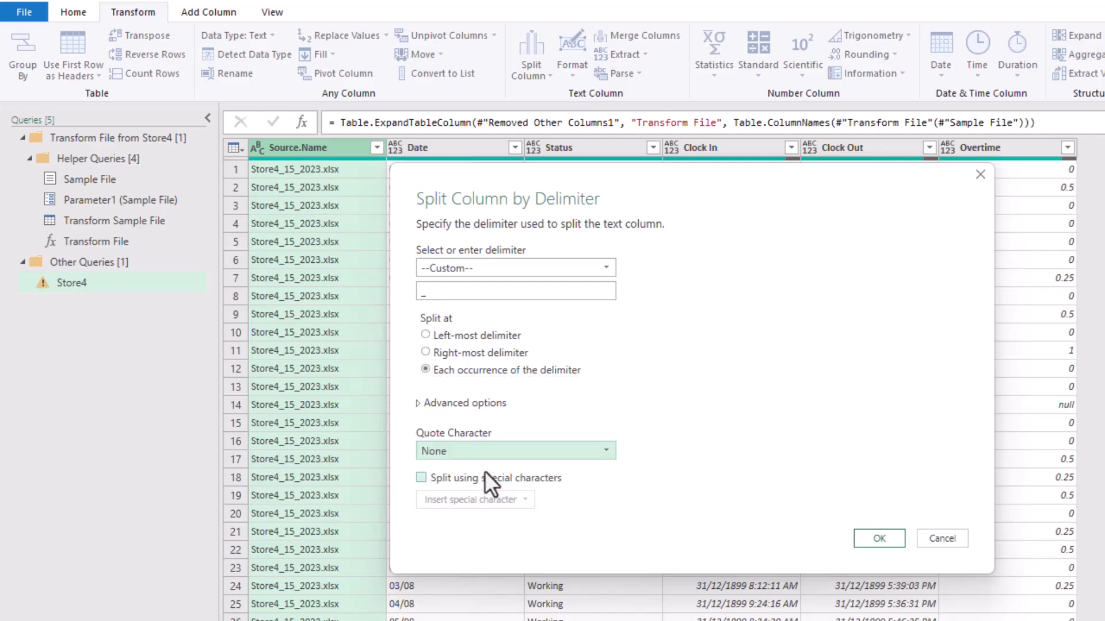
pyautogui.click(892, 543)
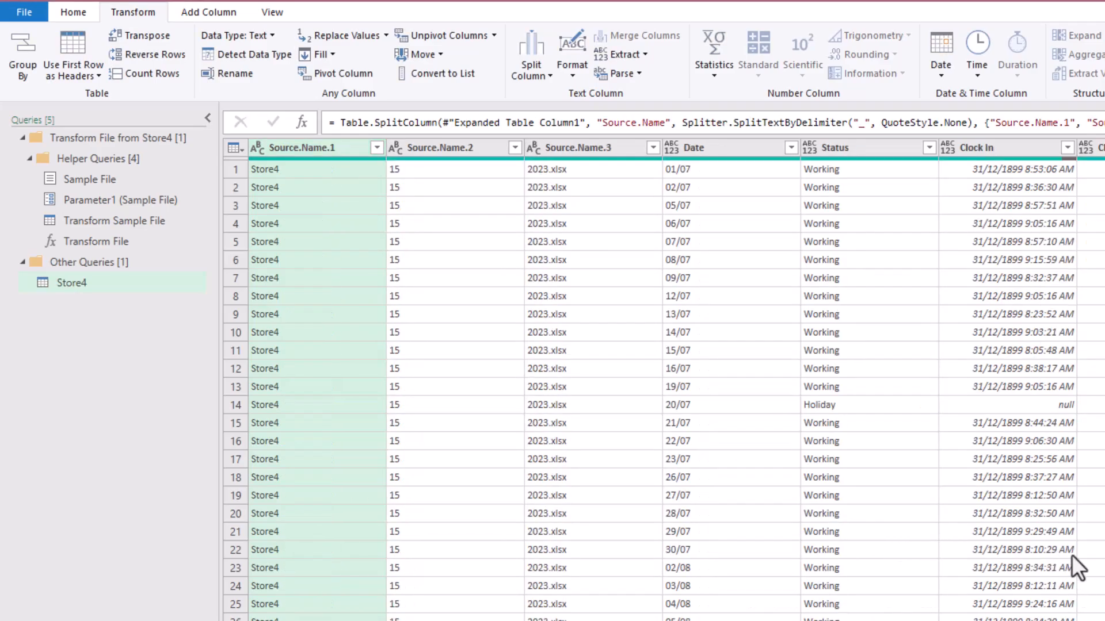
# Reduce the Source.Name.3 column to the text before the "." delimiter.
pyautogui.click(455, 148)
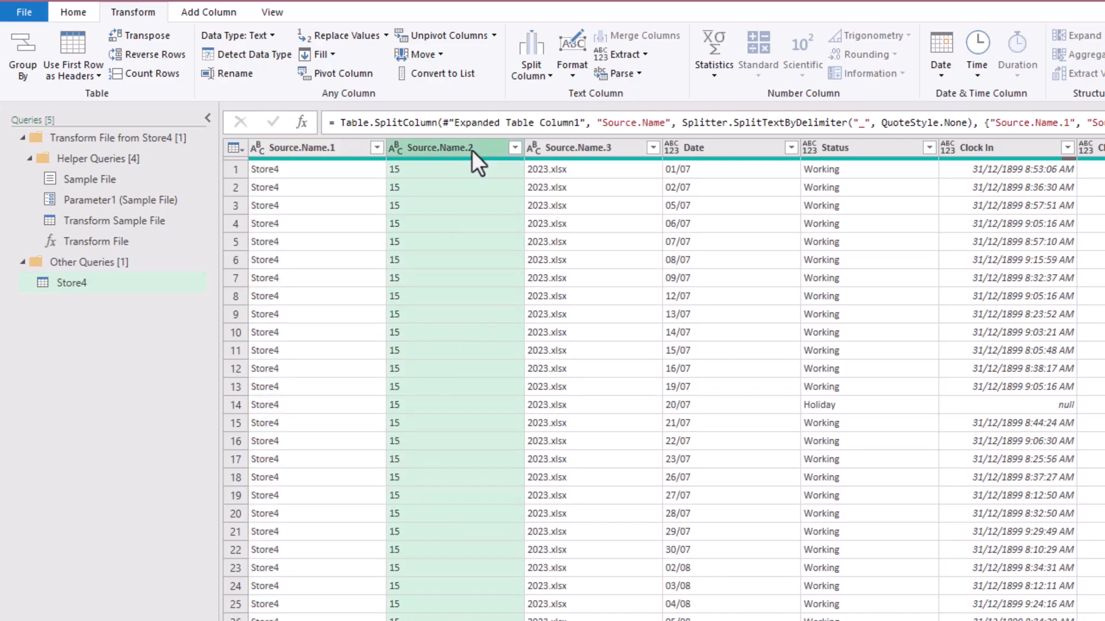
pyautogui.click(629, 148)
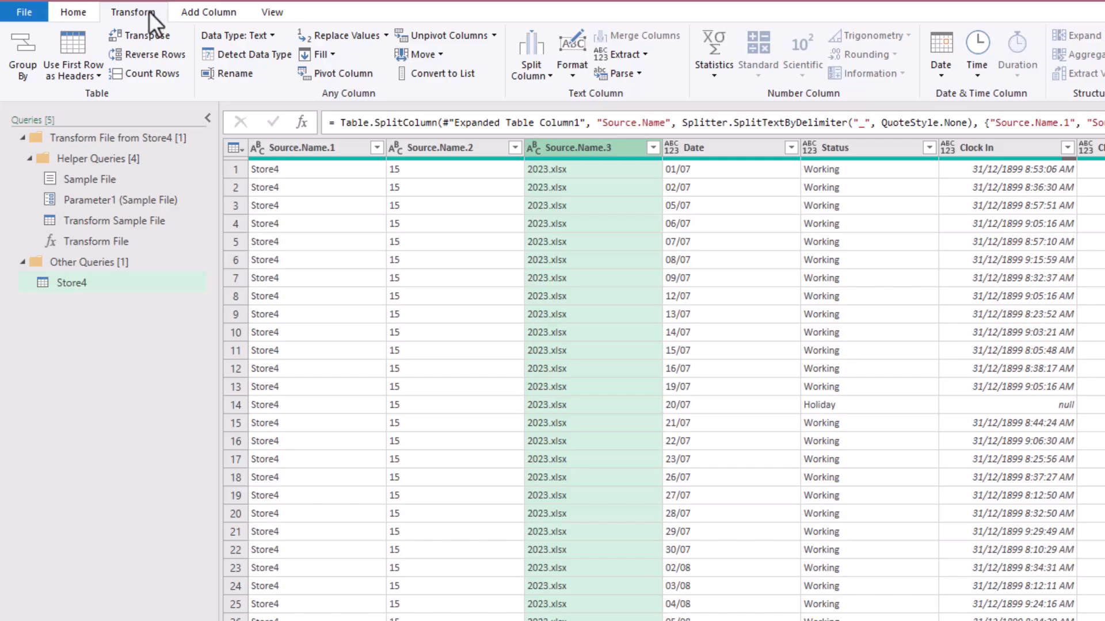
pyautogui.click(638, 54)
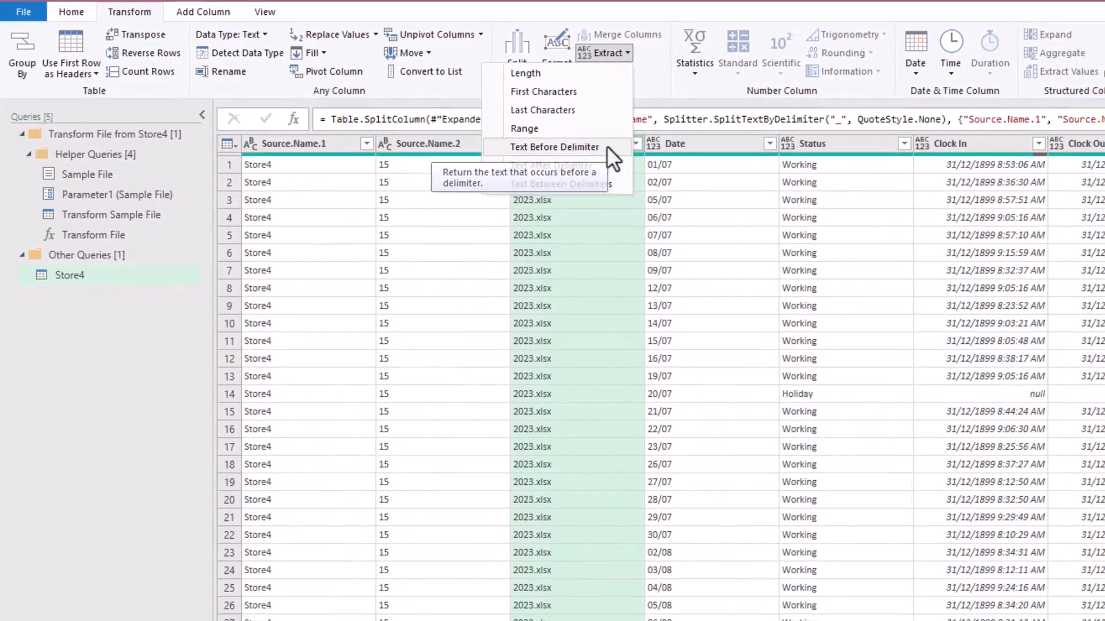
pyautogui.click(624, 151)
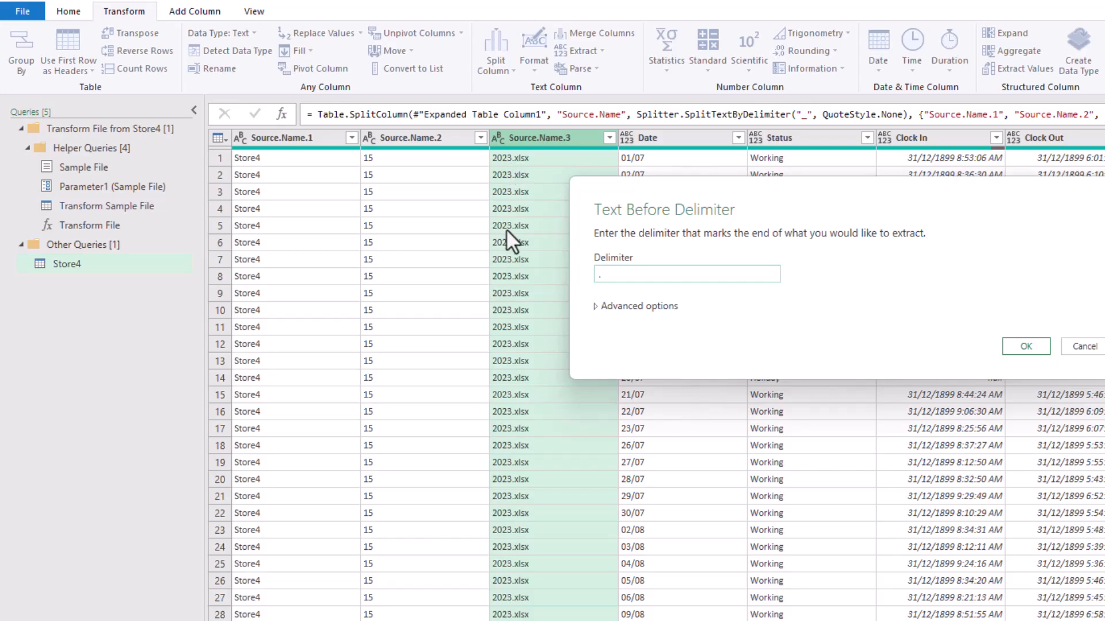
pyautogui.click(1011, 349)
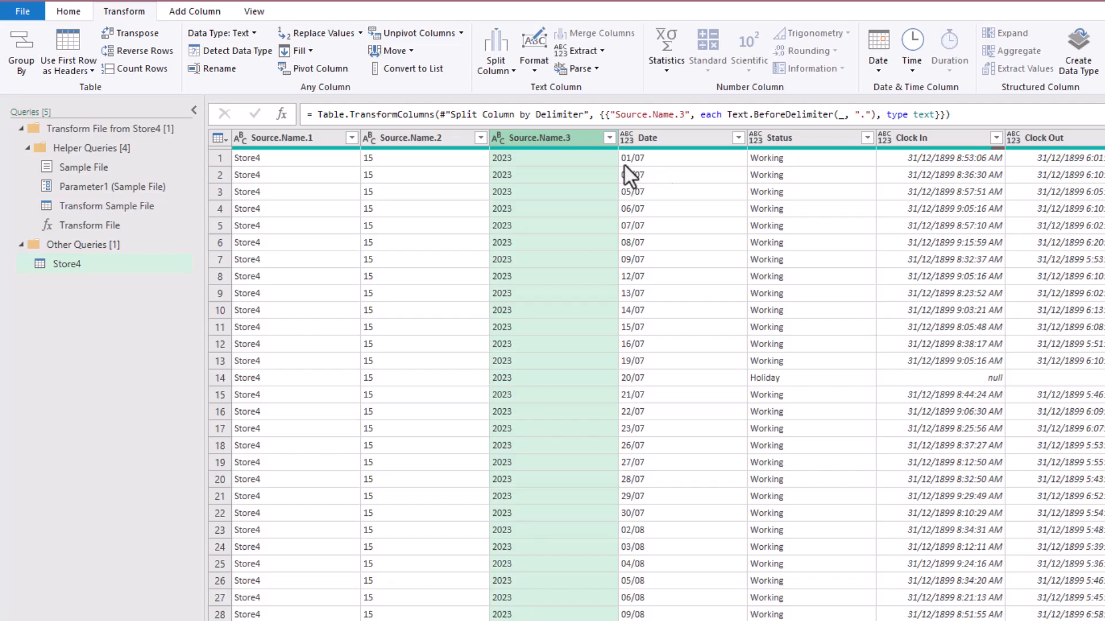
# Merge the Date column and the Source.Name.3 column, in that order, with the custom separator "/", naming the new column Date.
pyautogui.click(688, 137)
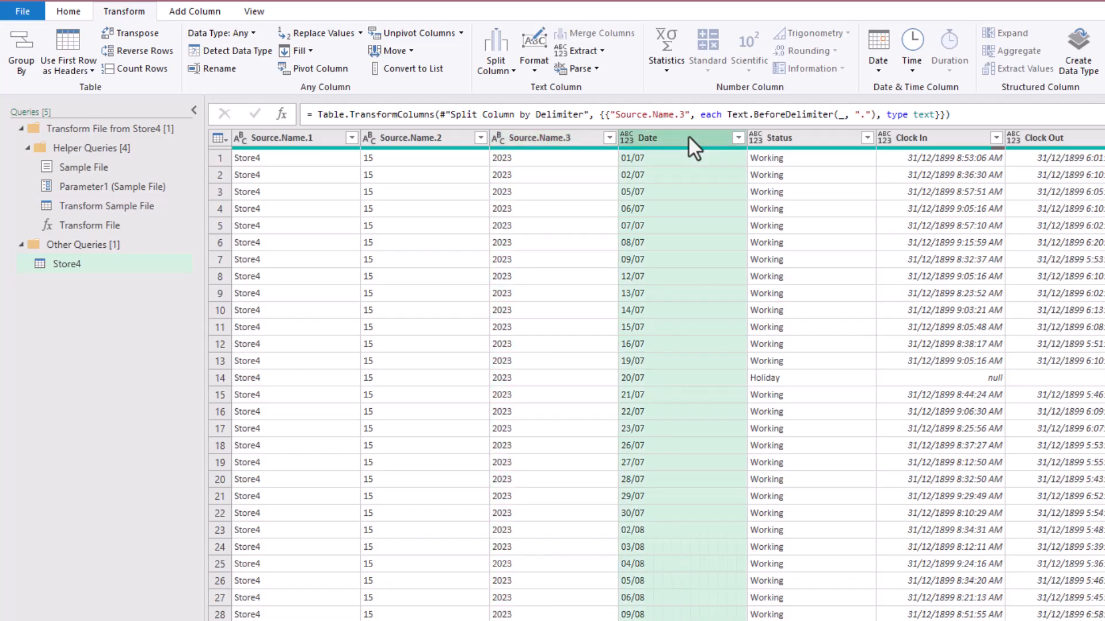
pyautogui.press('ctrl')
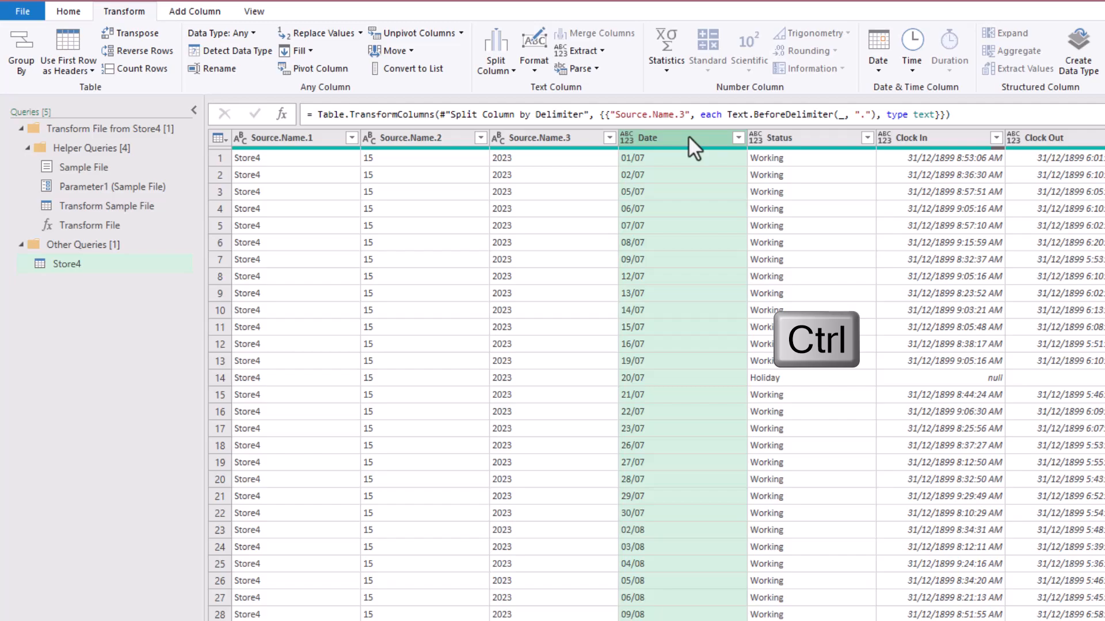
pyautogui.keyDown('ctrl'); pyautogui.click(581, 137); pyautogui.keyUp('ctrl')
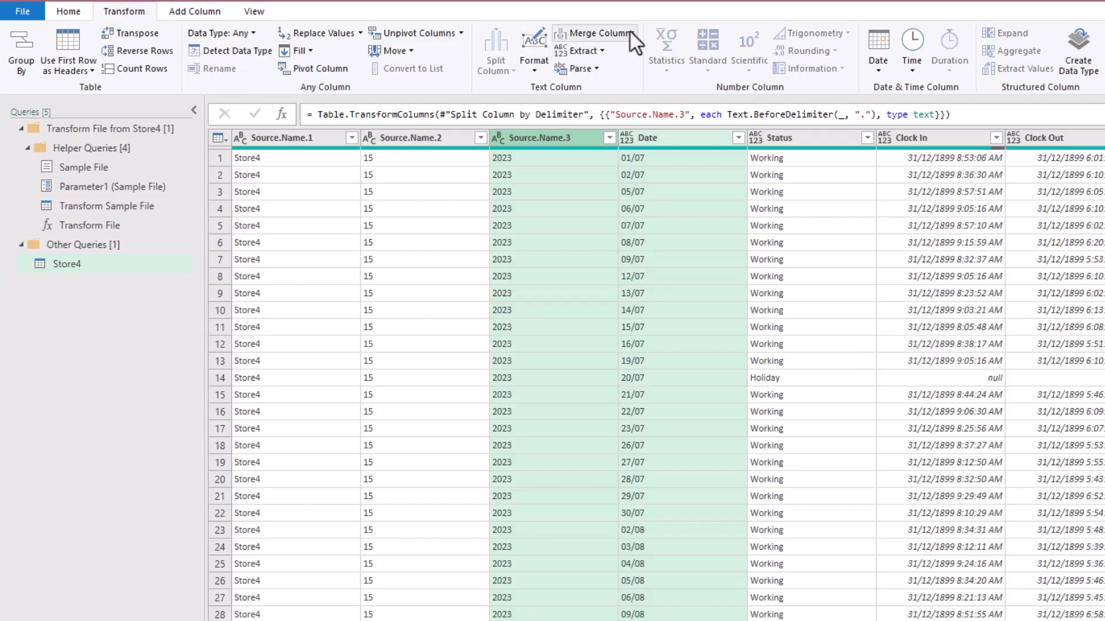
pyautogui.click(596, 34)
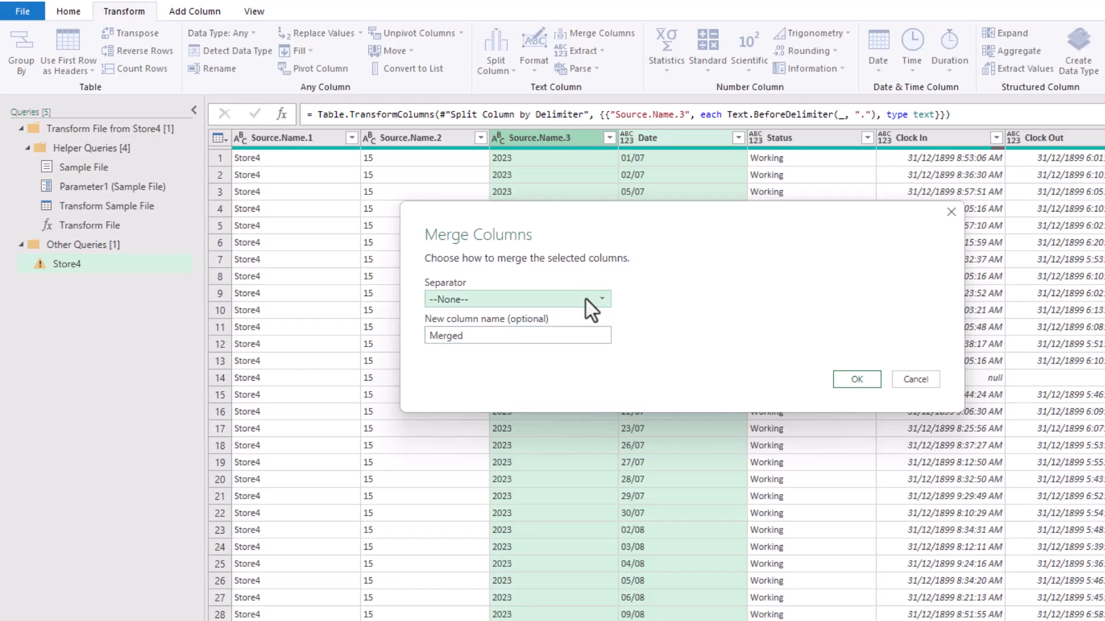
pyautogui.click(586, 298)
pyautogui.click(514, 426)
pyautogui.click(493, 318)
pyautogui.write('/')
pyautogui.doubleClick(452, 363)
pyautogui.write('Date')
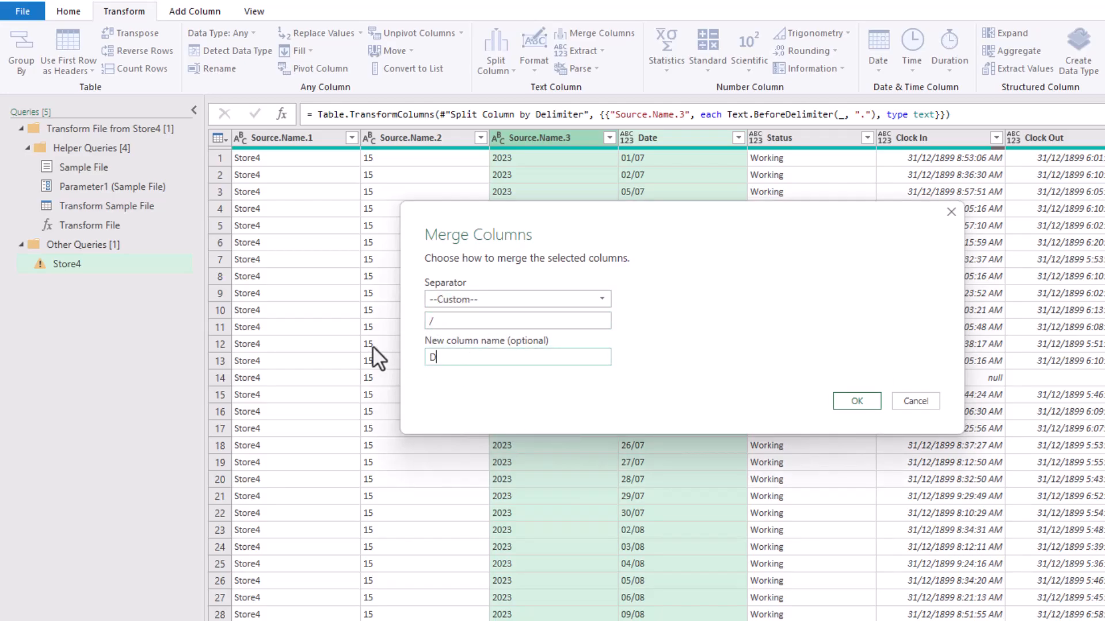
pyautogui.click(846, 399)
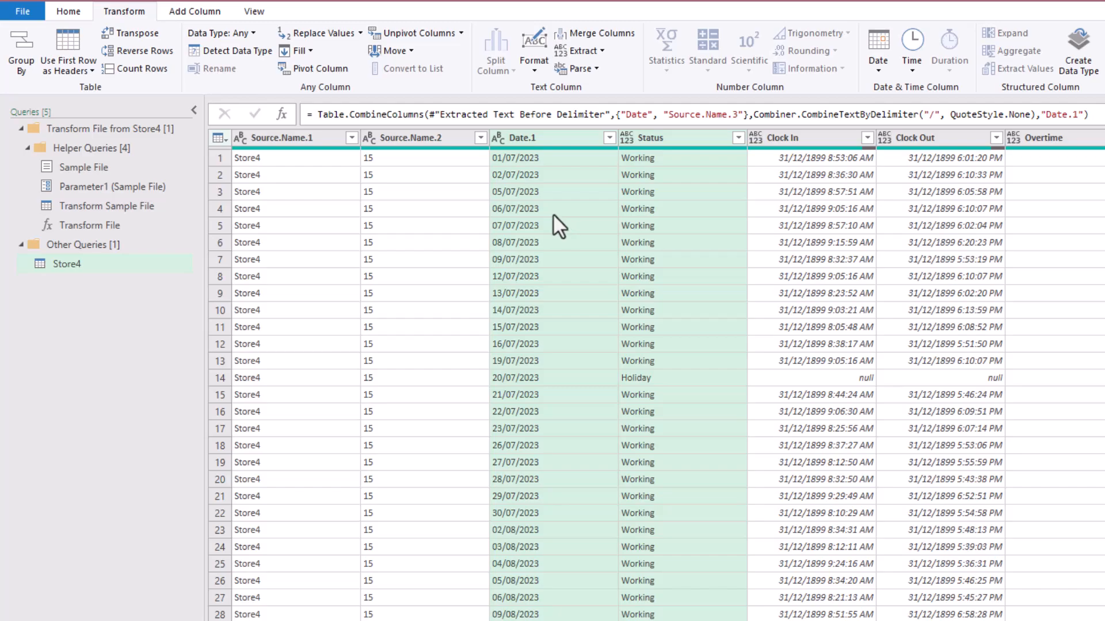
# Rename the Source.Name.2 column to EmployeeID.
pyautogui.doubleClick(416, 138)
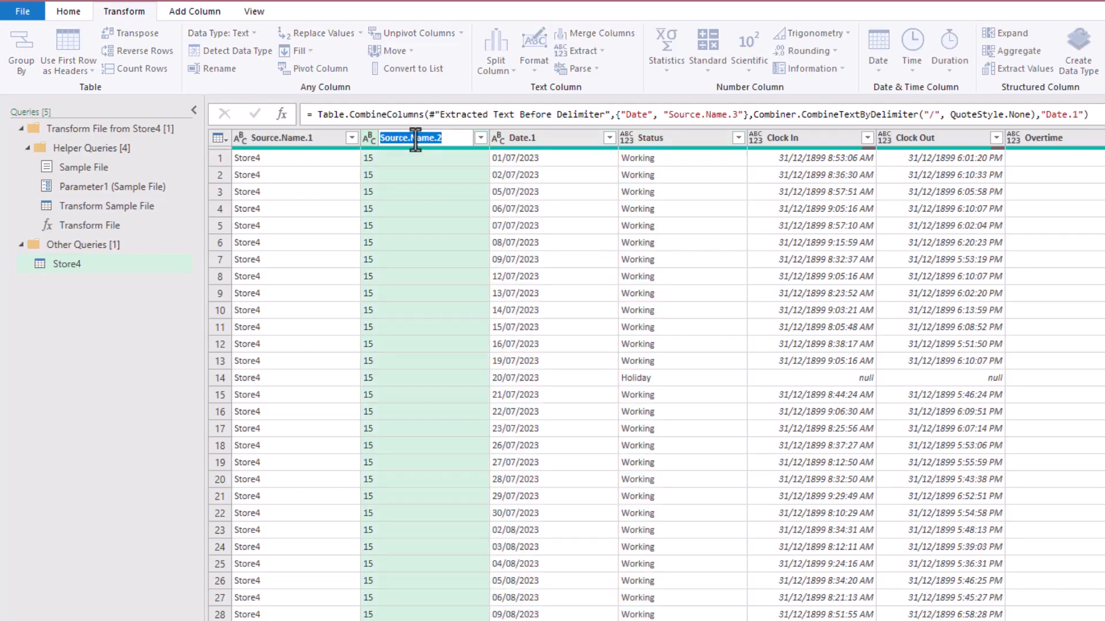
pyautogui.press('BackSpace')
pyautogui.write('EmployeeID')
pyautogui.press('Return')
# Rename the Date.1 column to Date and remove the Source.Name.1 column.
pyautogui.doubleClick(536, 139)
pyautogui.press('End')
pyautogui.press('BackSpace')
pyautogui.press('BackSpace')
pyautogui.press('Return')
pyautogui.click(291, 139)
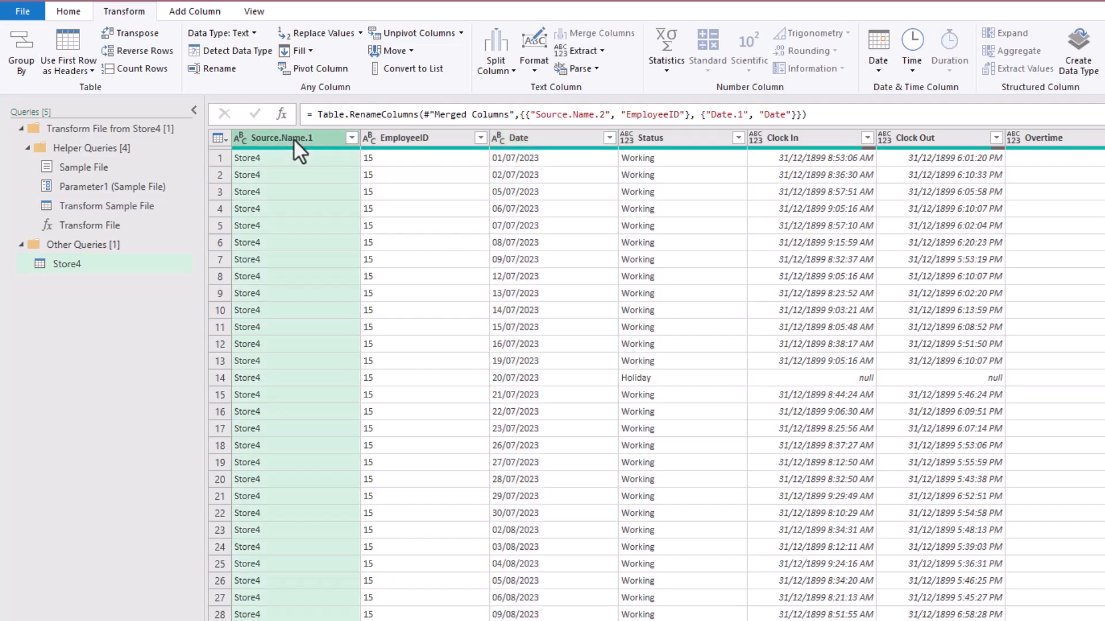
pyautogui.press('Delete')
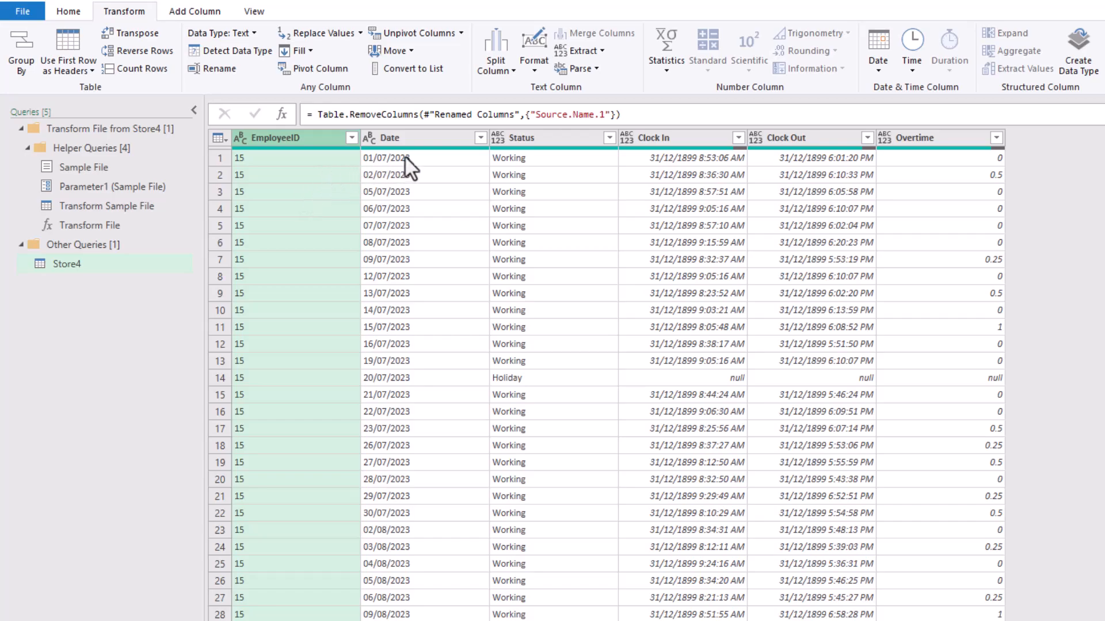
pyautogui.click(434, 142)
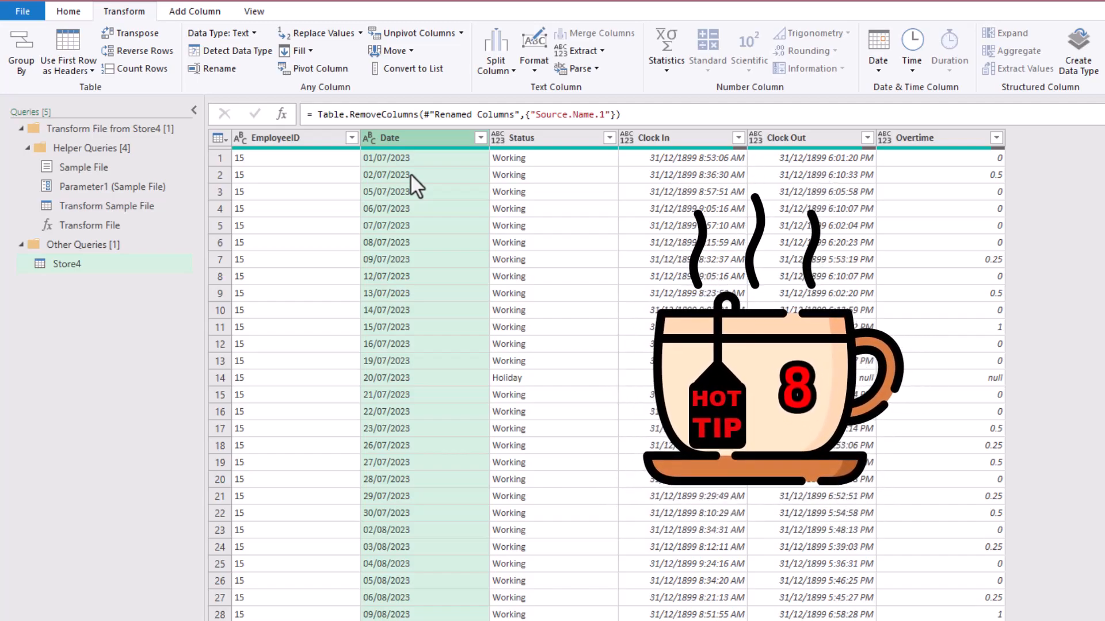
pyautogui.click(883, 68)
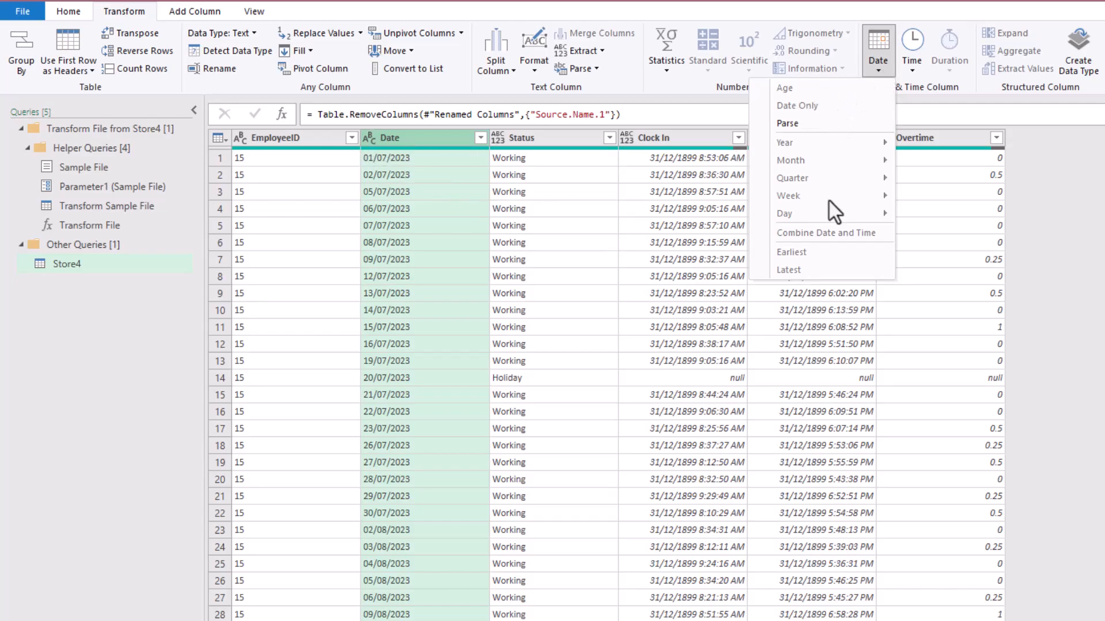
pyautogui.click(878, 71)
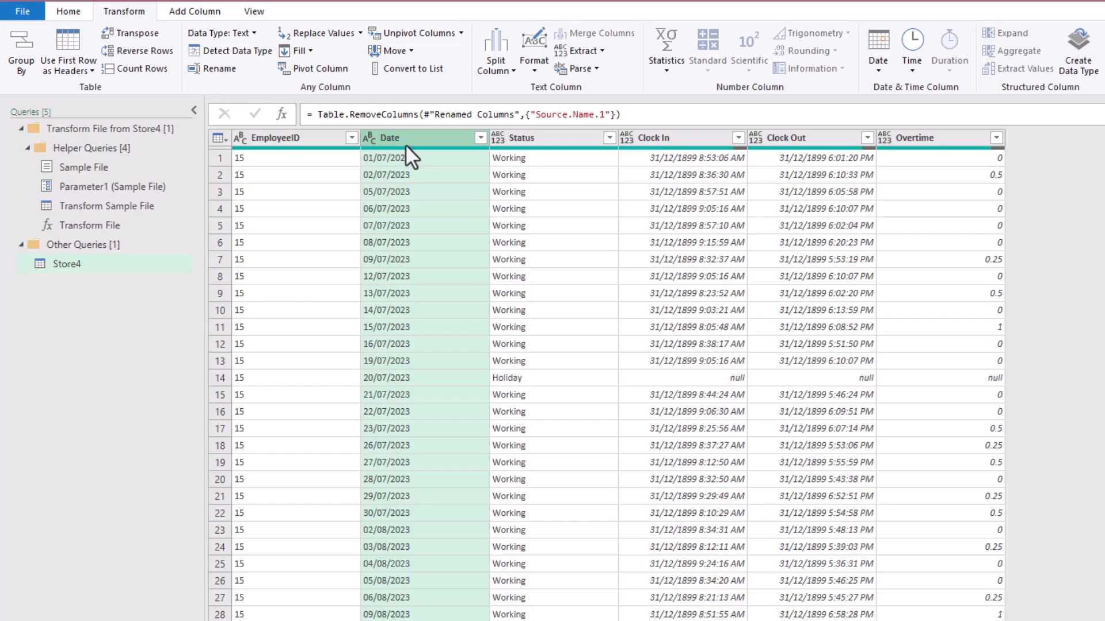
# Detect the data types of all columns from EmployeeID to Overtime automatically.
pyautogui.click(326, 142)
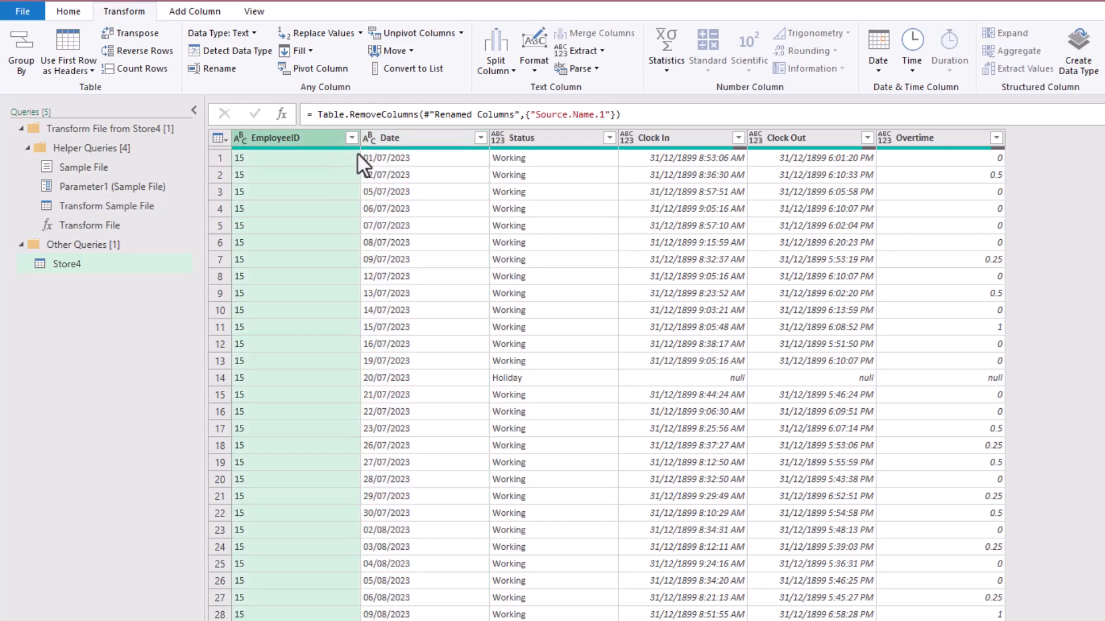
pyautogui.keyDown('shift'); pyautogui.click(971, 139); pyautogui.keyUp('shift')
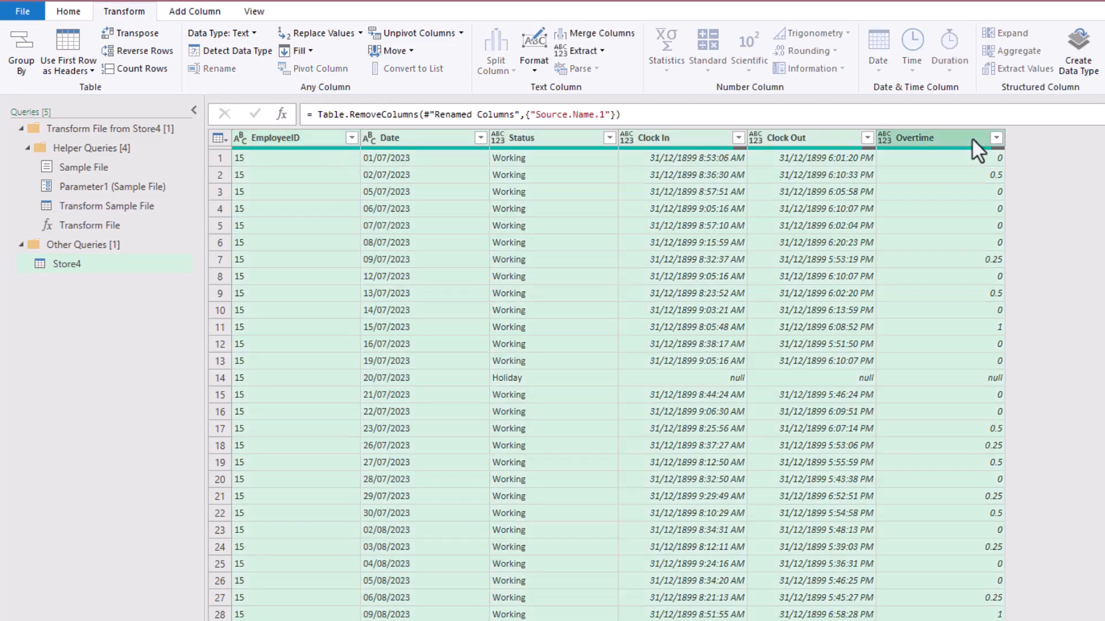
pyautogui.click(254, 51)
pyautogui.click(427, 142)
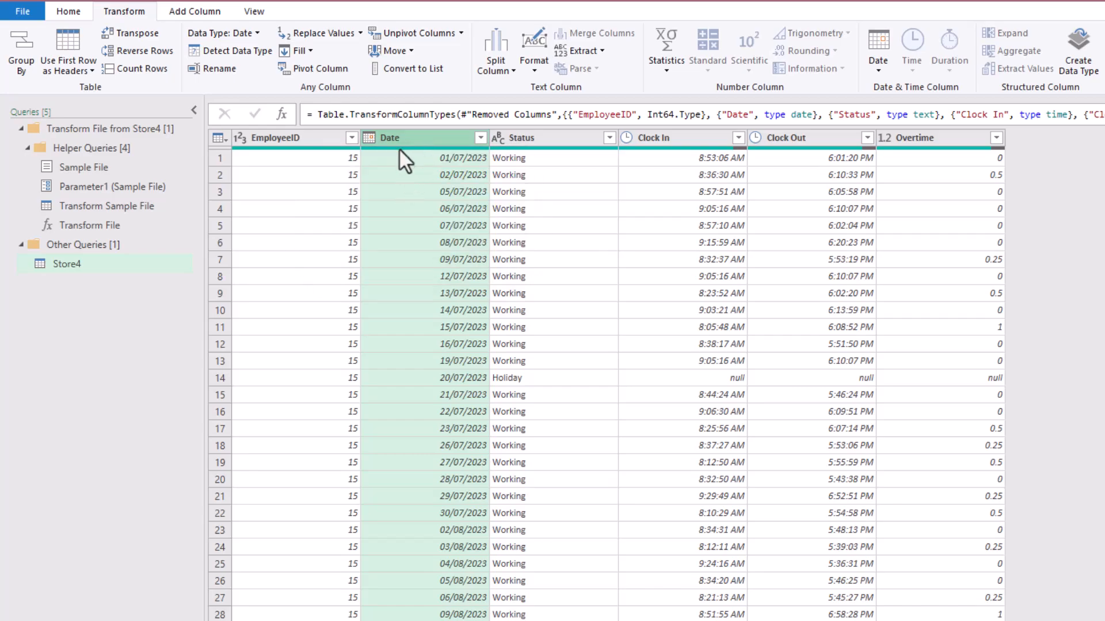
pyautogui.click(883, 69)
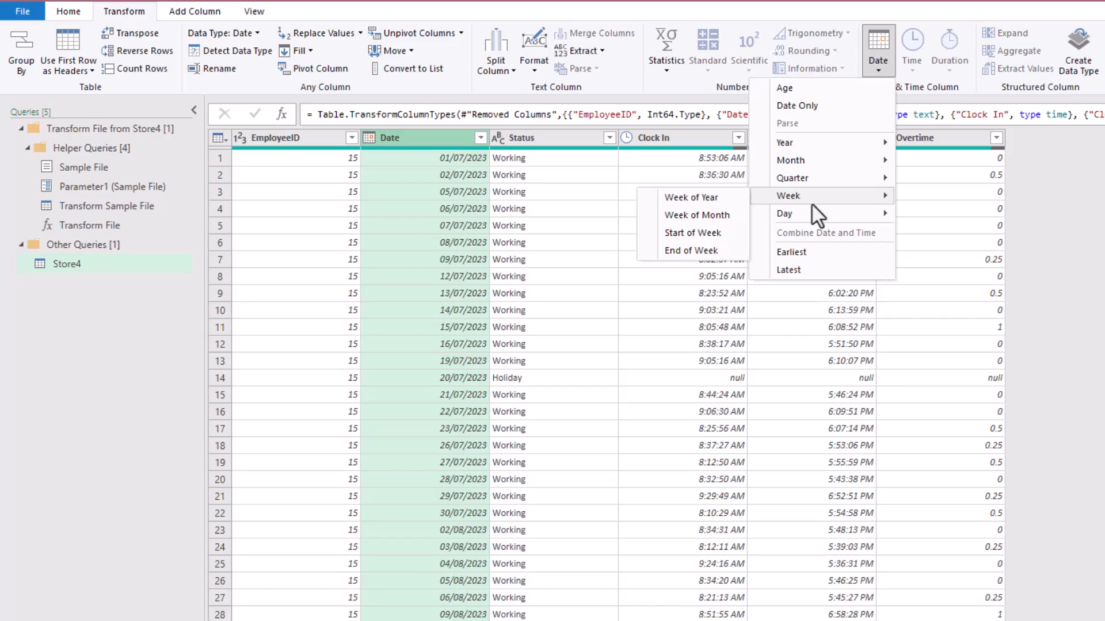
pyautogui.click(456, 135)
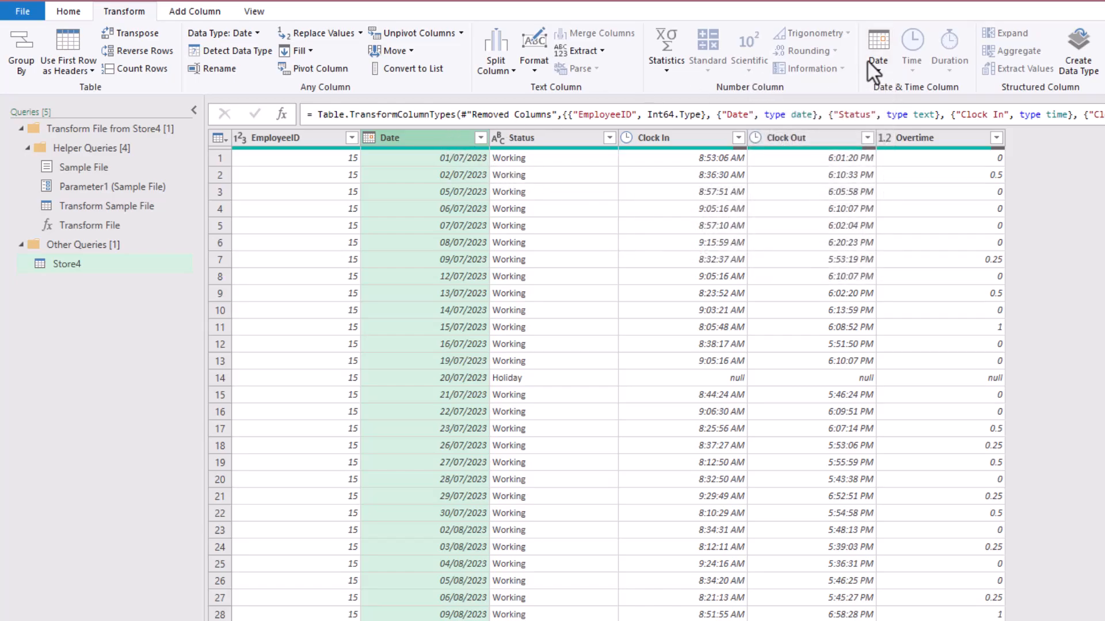
pyautogui.click(885, 73)
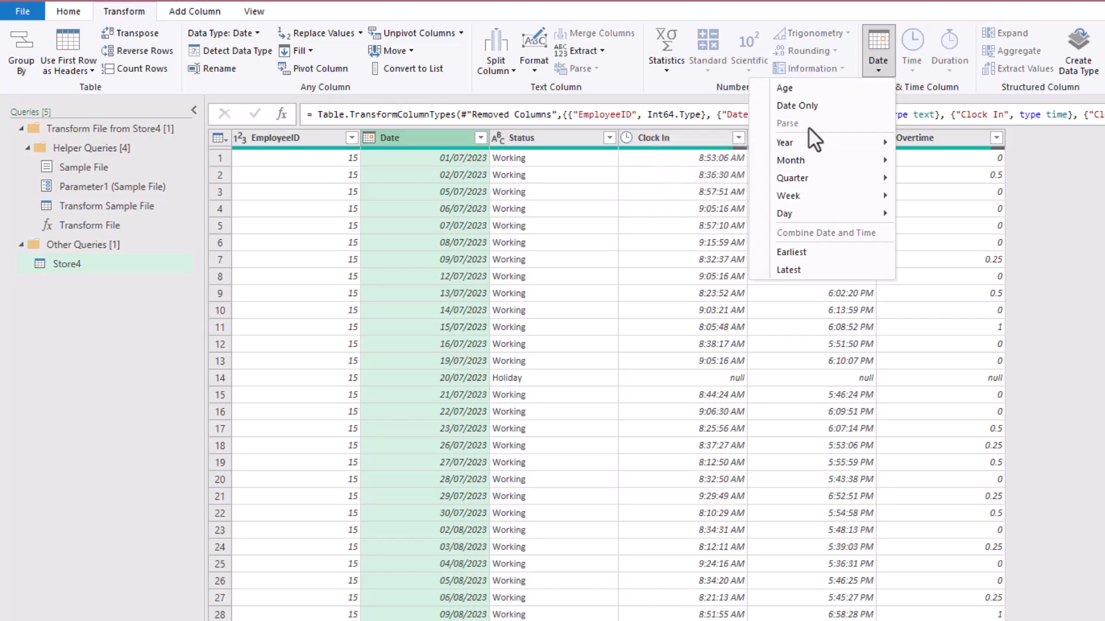
# Add a new column with the name of the day derived from the Date column, keeping the original column.
pyautogui.click(416, 138)
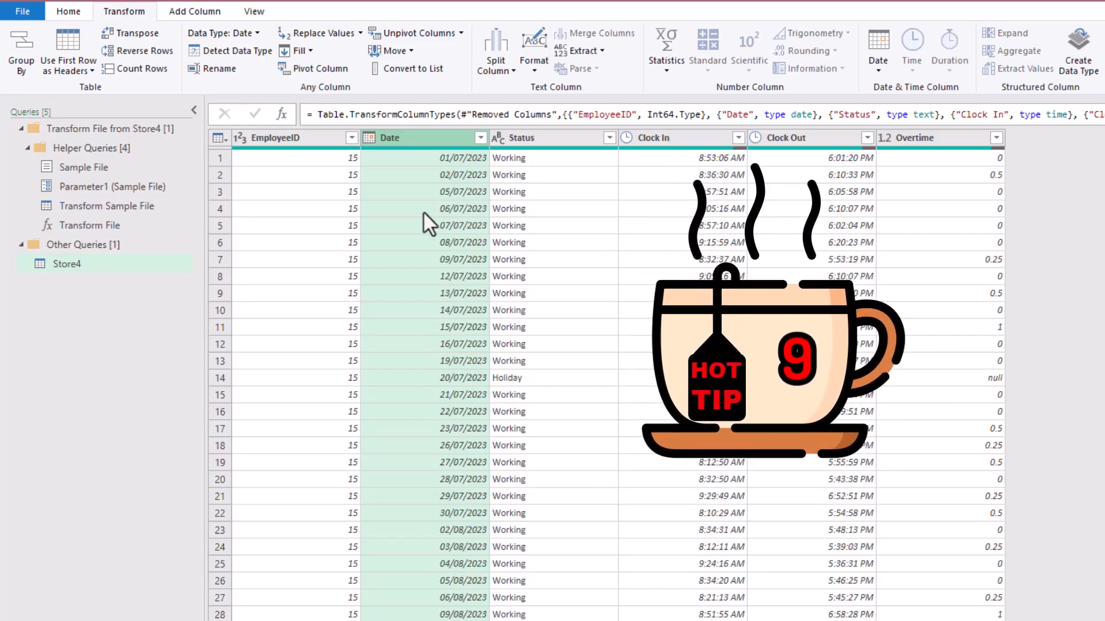
pyautogui.click(216, 15)
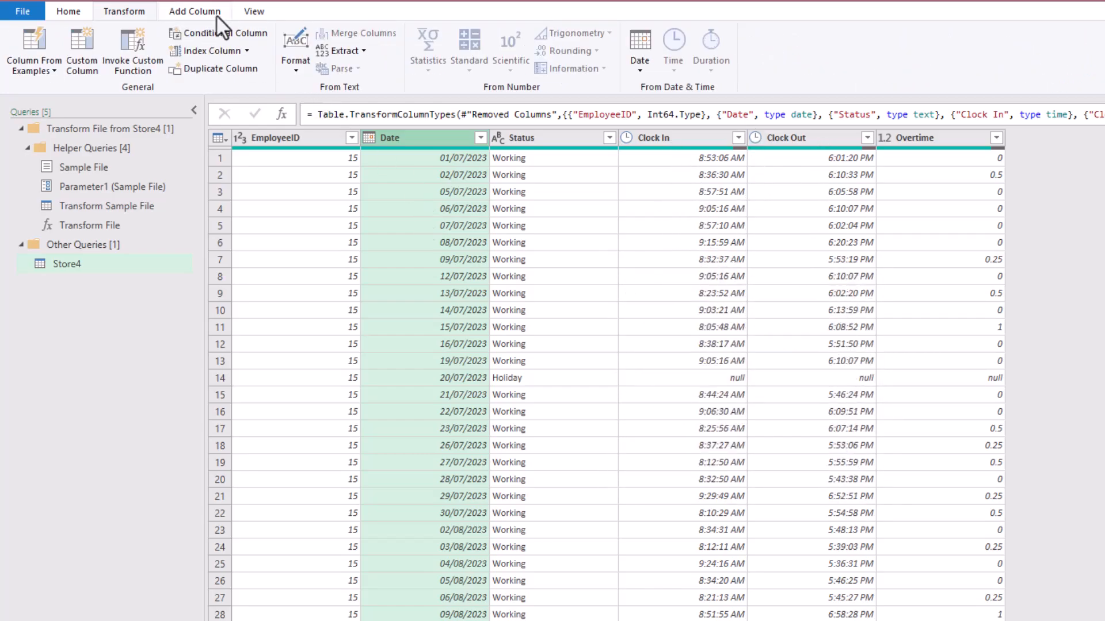
pyautogui.click(643, 74)
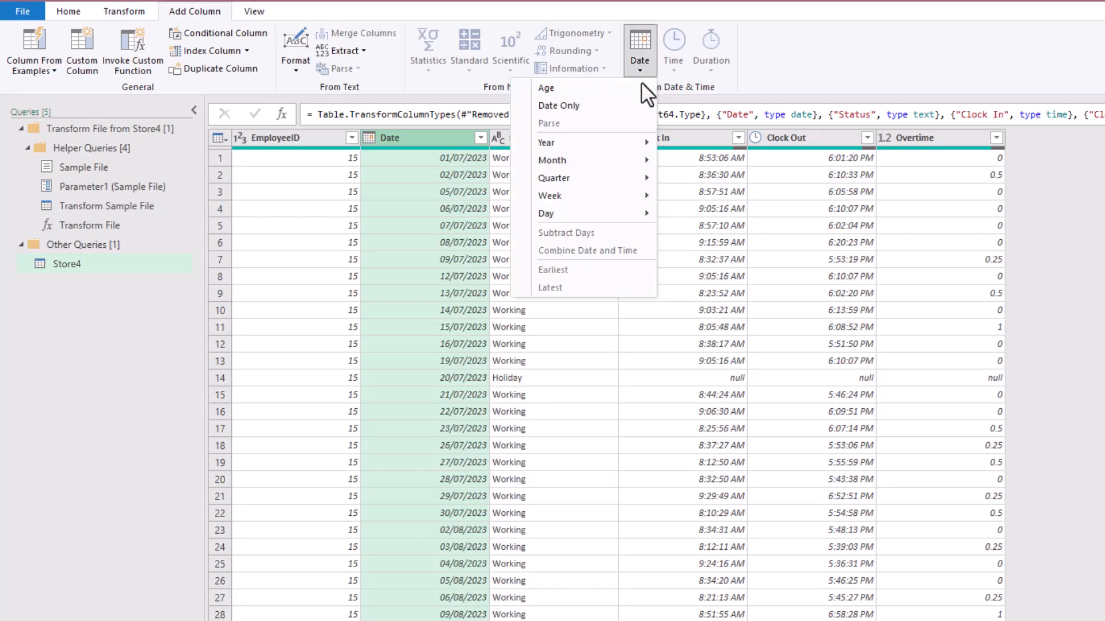
pyautogui.moveTo(575, 215)
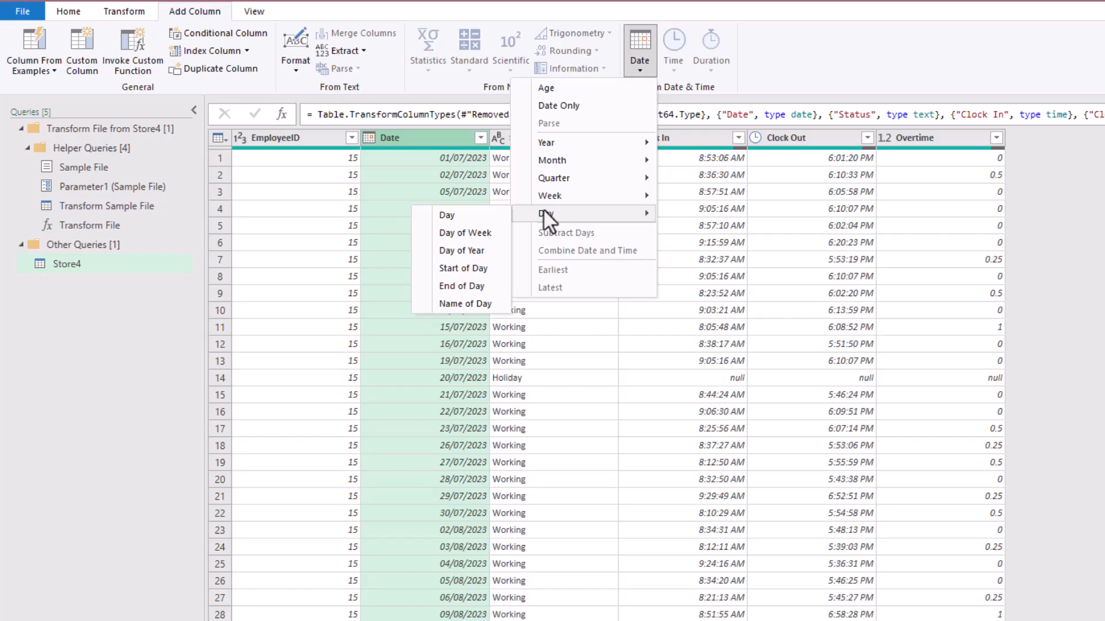
pyautogui.click(490, 301)
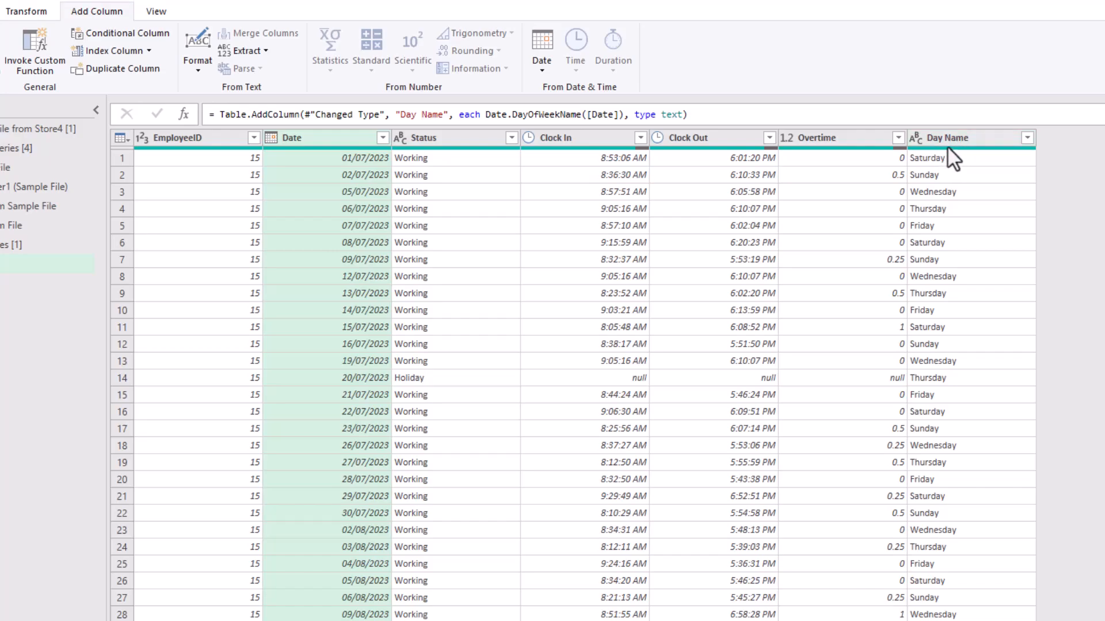
# Change the new column's name to Weekday directly in the formula of the step that inserts the day name.
pyautogui.click(955, 142)
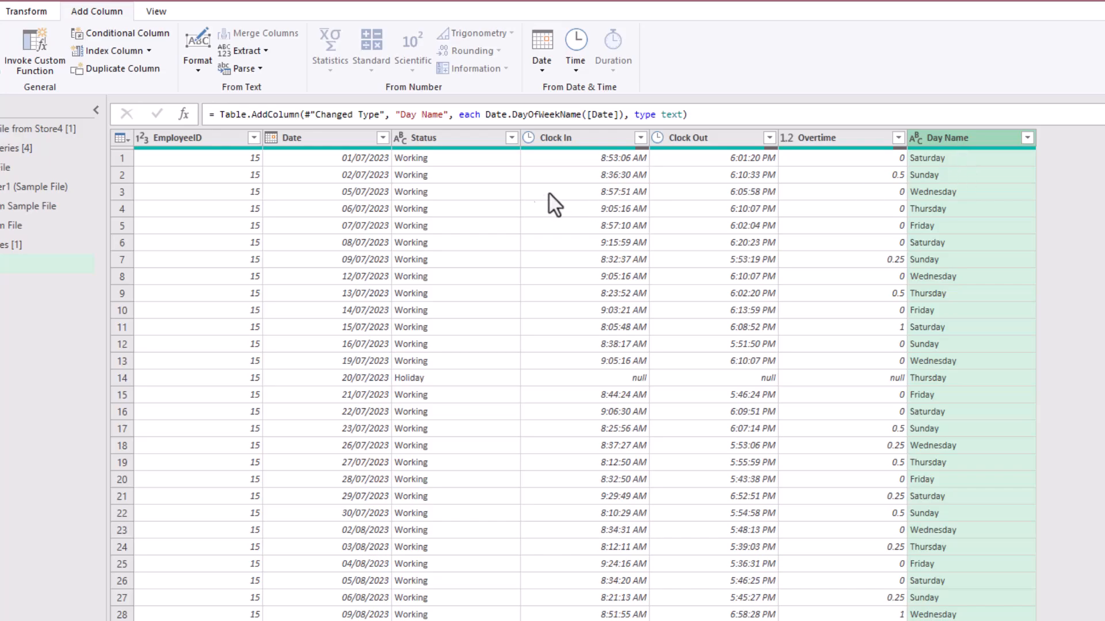
pyautogui.doubleClick(961, 138)
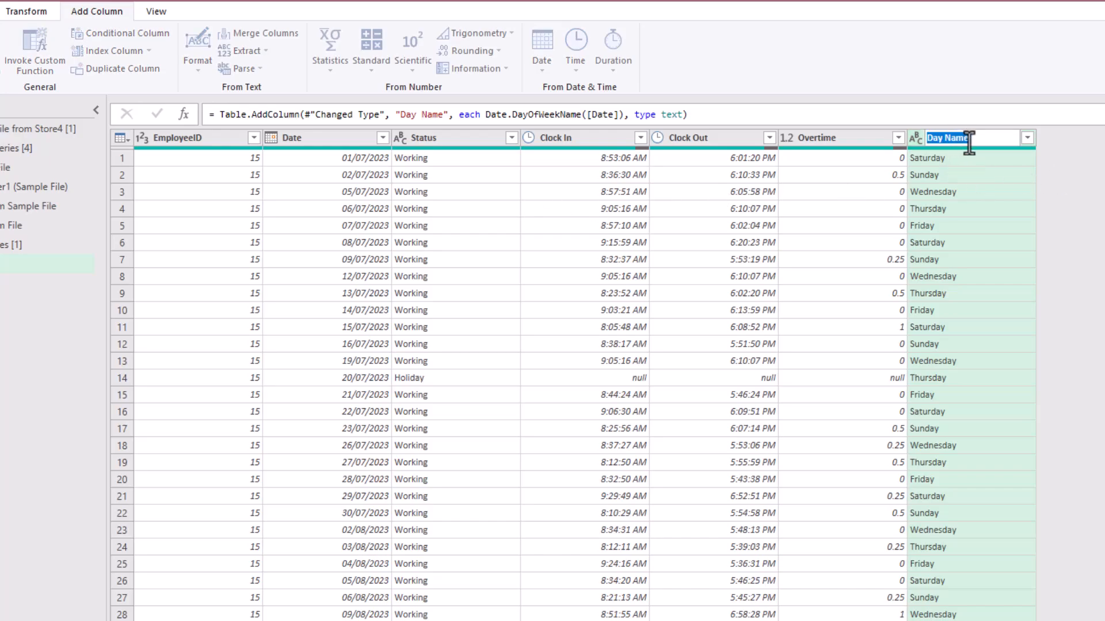
pyautogui.press('Escape')
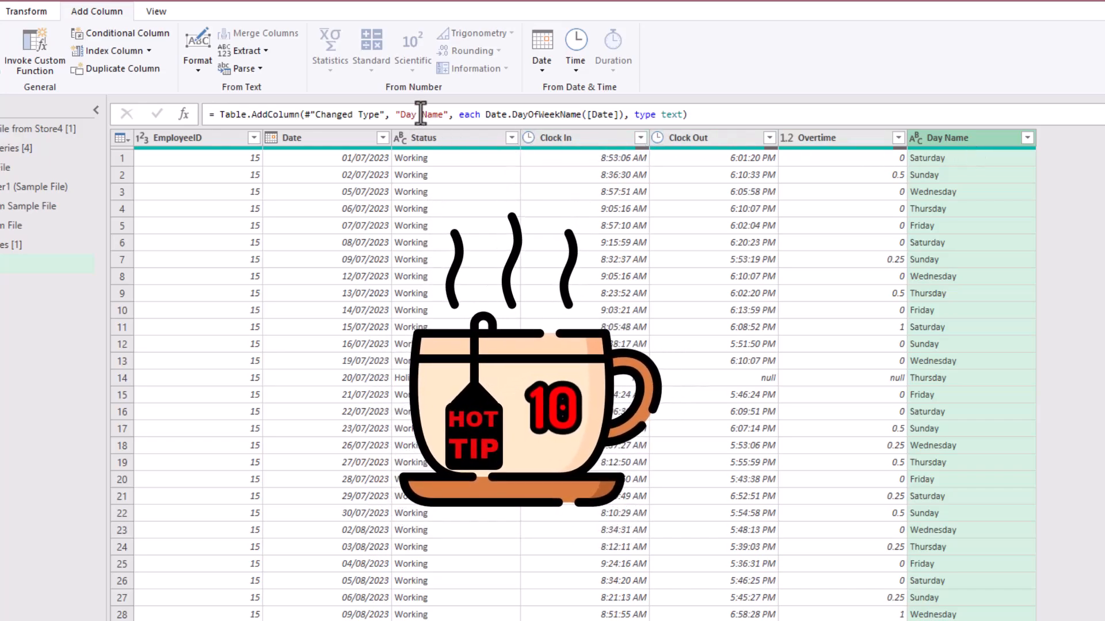
pyautogui.moveTo(443, 114); pyautogui.dragTo(402, 114)
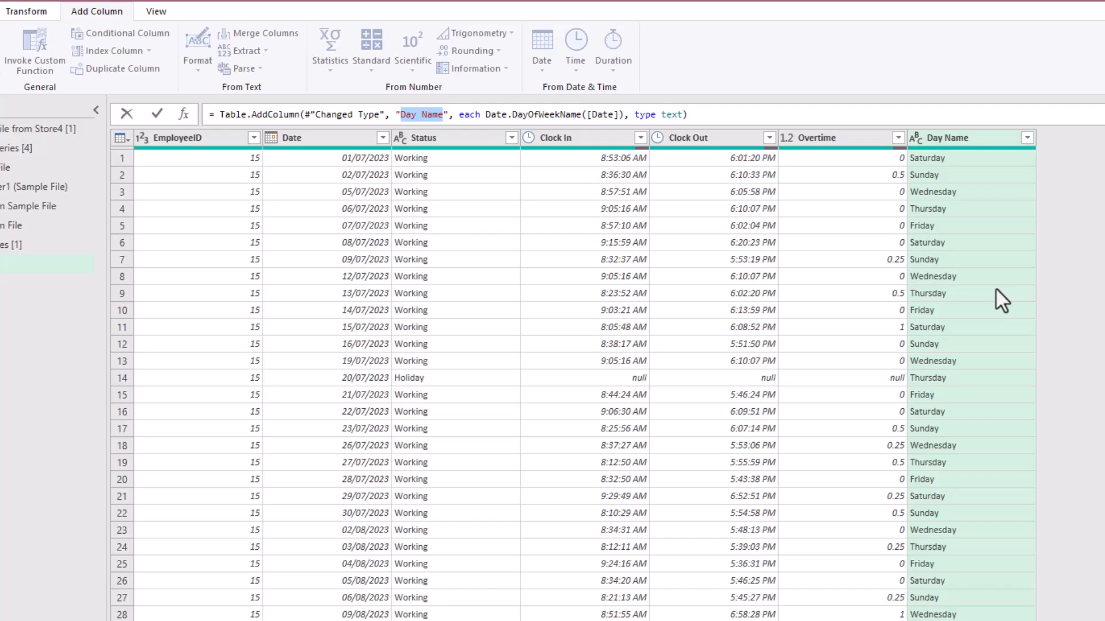
pyautogui.write('Weekday')
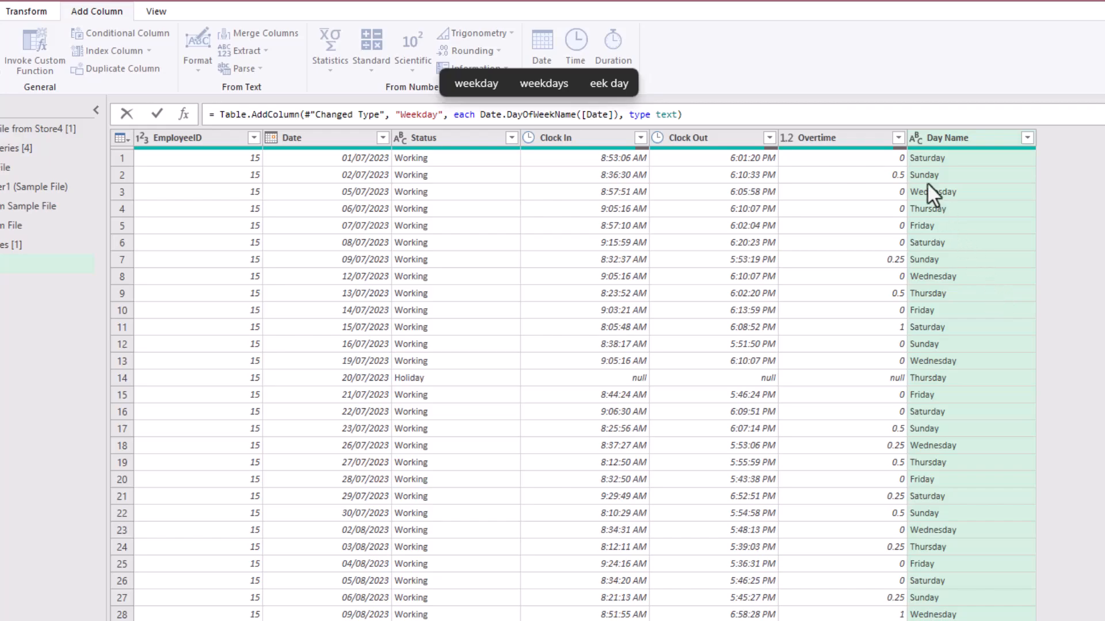
pyautogui.press('Return')
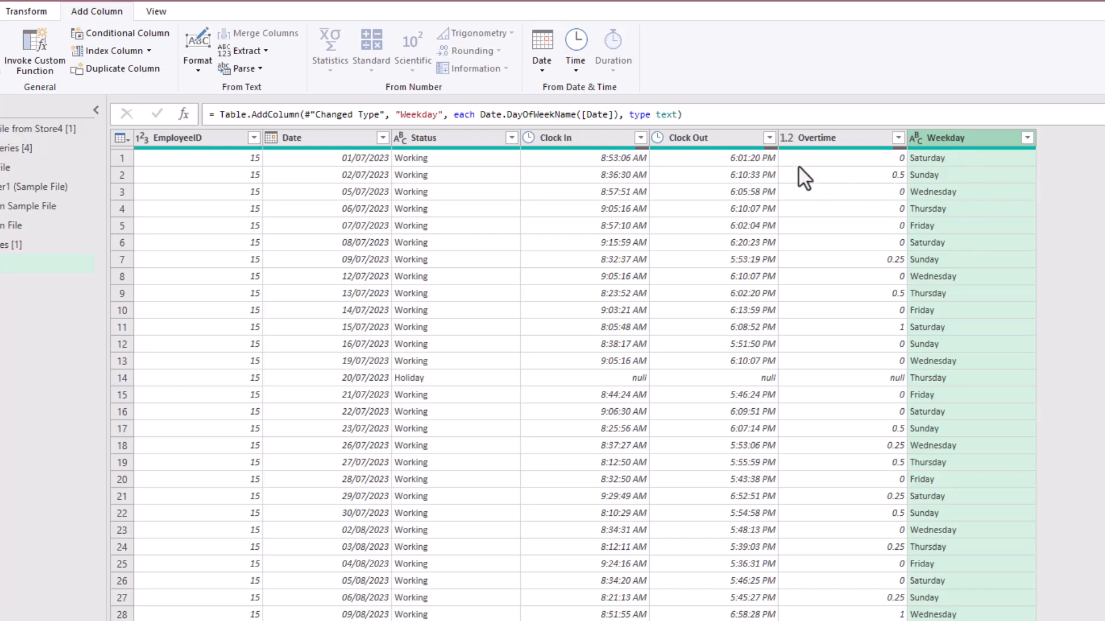
# Reduce the Weekday column to its first 3 characters and move it directly after the Date column.
pyautogui.click(40, 13)
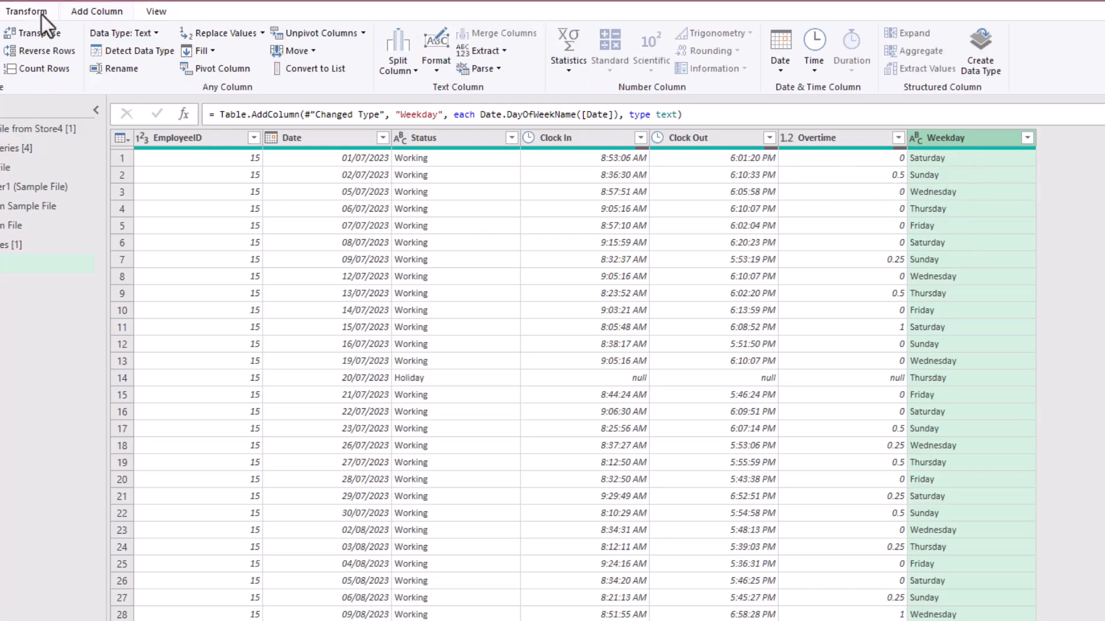
pyautogui.click(485, 51)
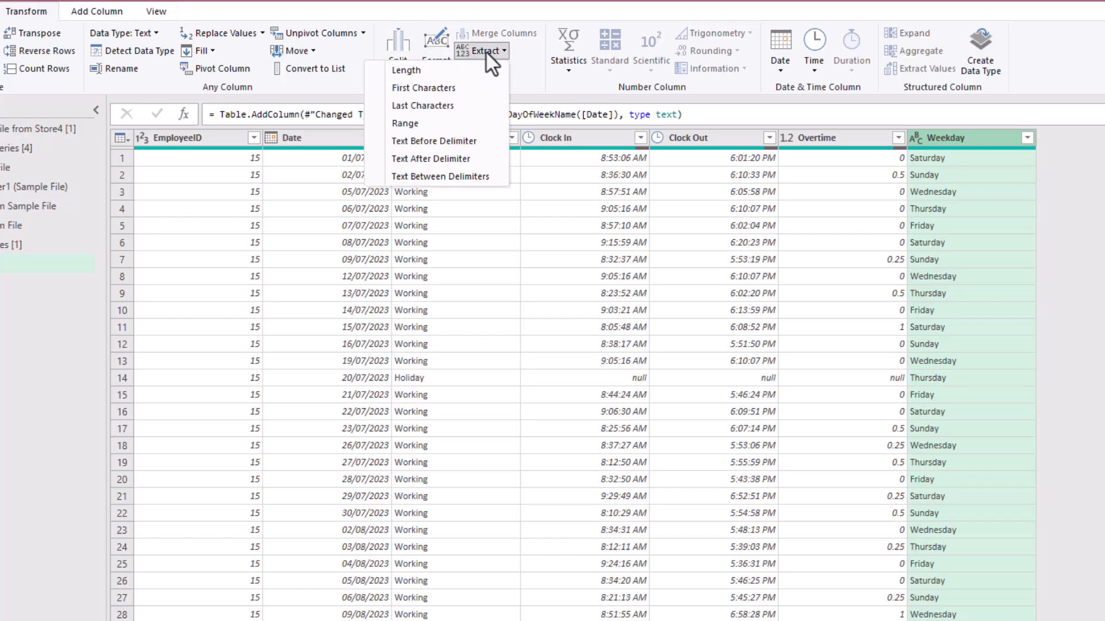
pyautogui.click(475, 89)
pyautogui.click(323, 312)
pyautogui.write('3')
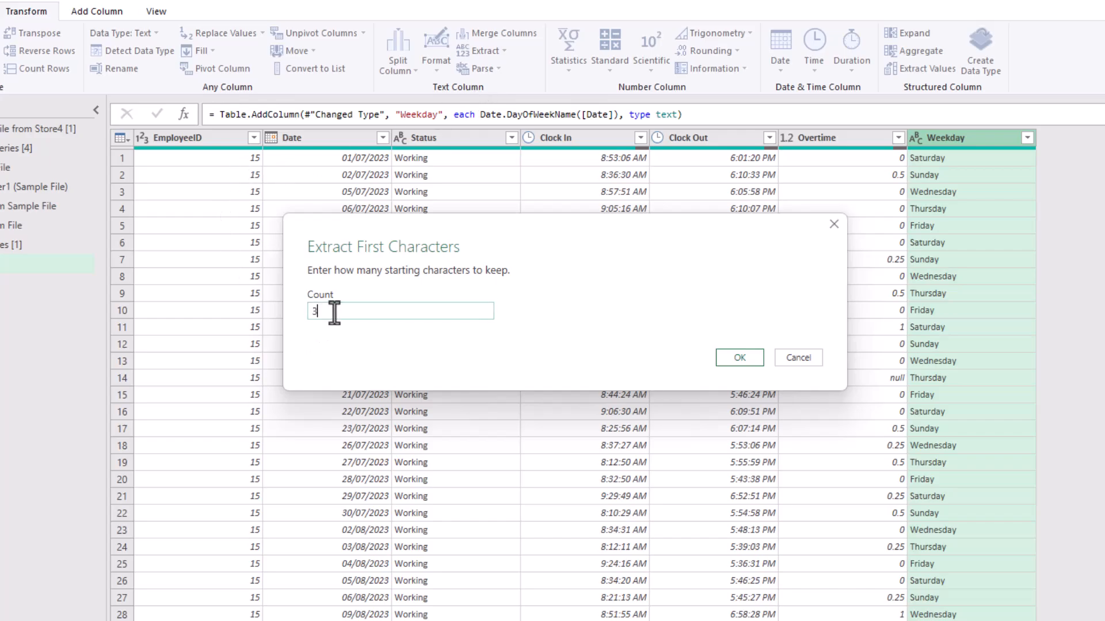
pyautogui.click(739, 357)
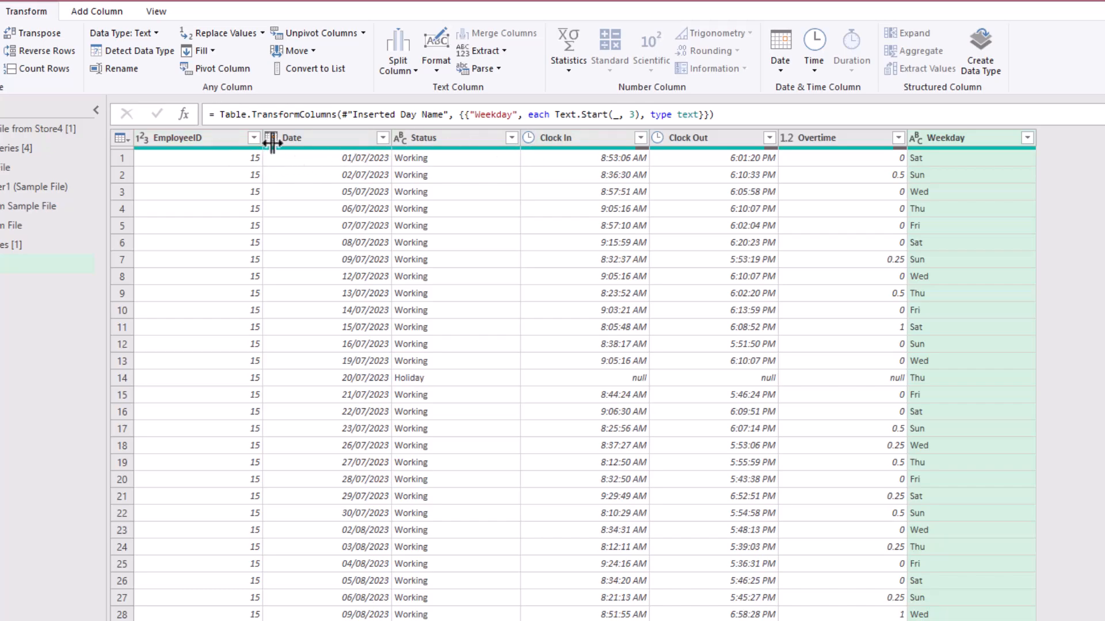
pyautogui.moveTo(956, 138); pyautogui.dragTo(411, 144)
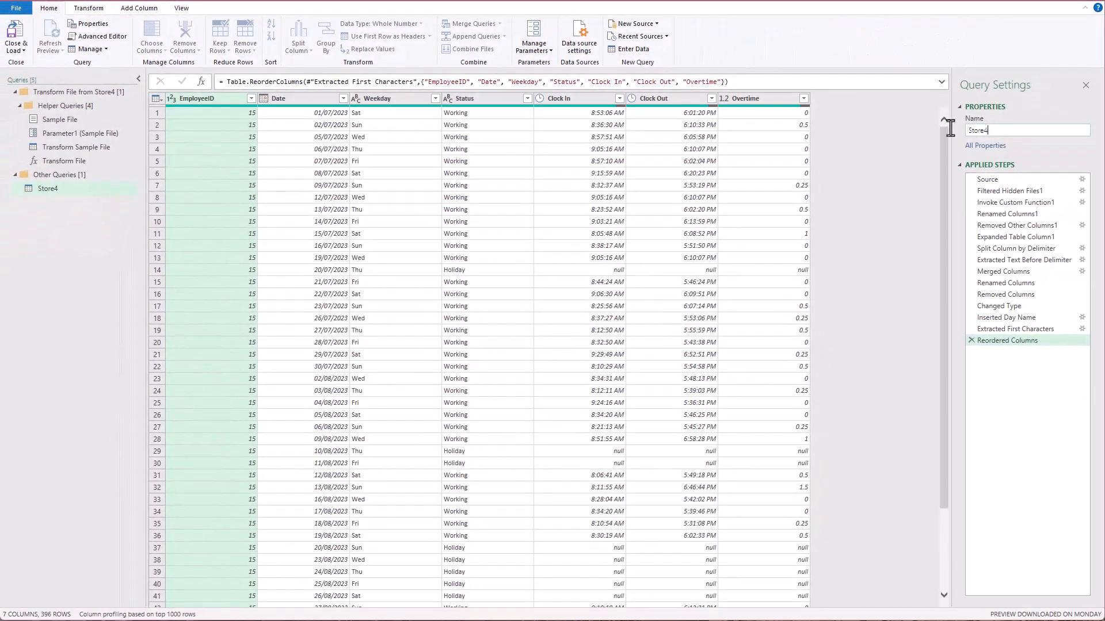
# Rename the Store4 query as CombineMaster.
pyautogui.hotkey('ctrl', 'a')
pyautogui.write('CombineMaster')
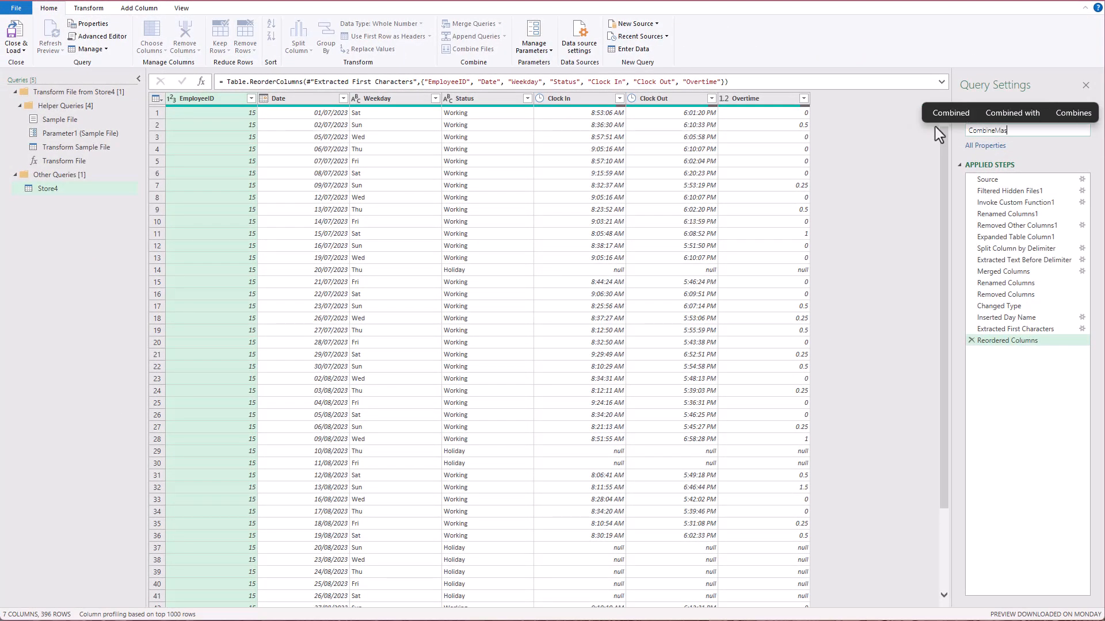
pyautogui.press('Return')
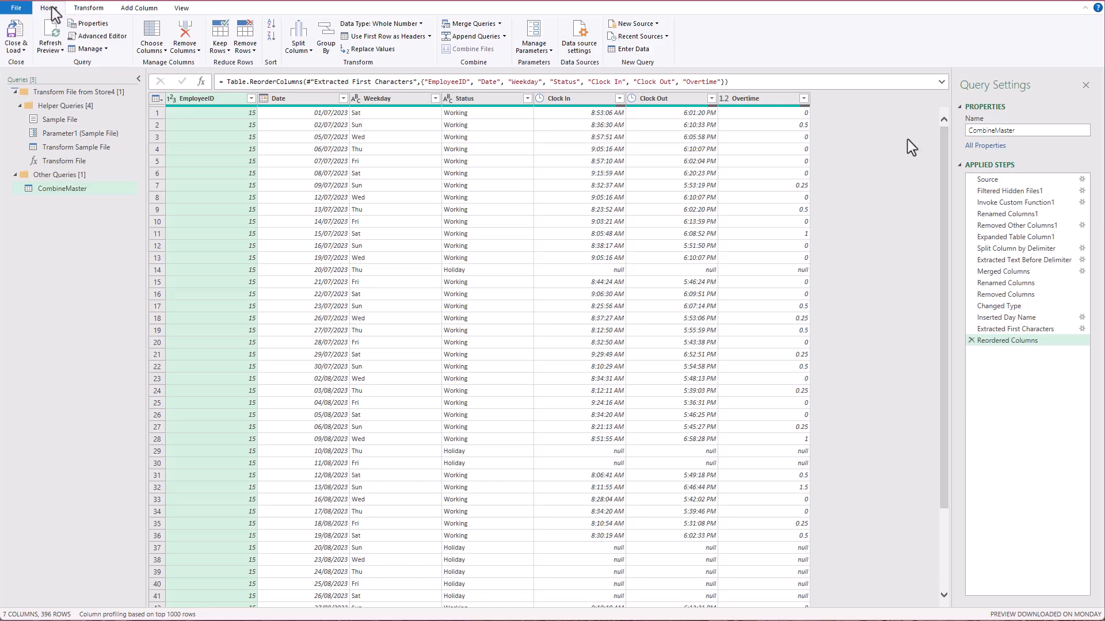
# Close the query editor and load CombineMaster as a table into the existing worksheet, starting at cell A1 of Sheet1.
pyautogui.click(16, 49)
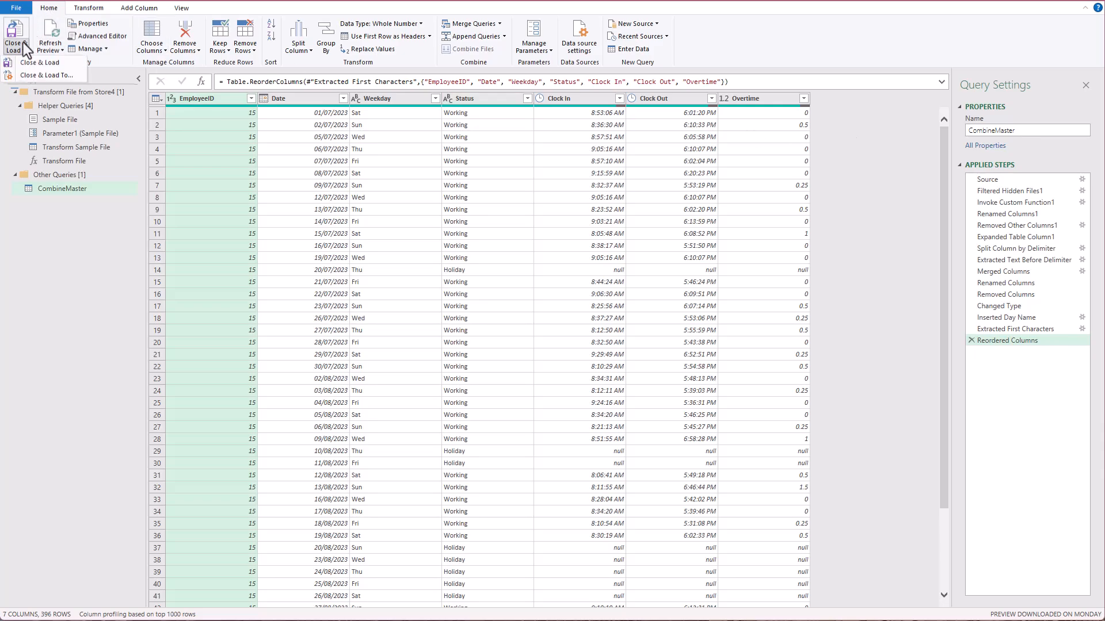
pyautogui.click(81, 73)
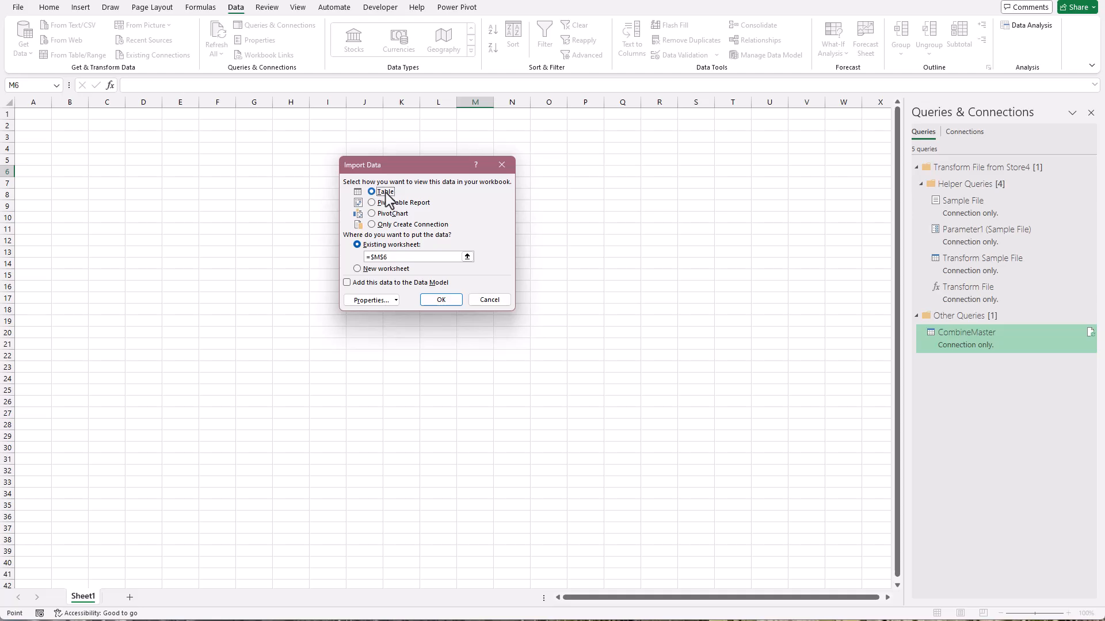
pyautogui.click(381, 246)
pyautogui.click(387, 261)
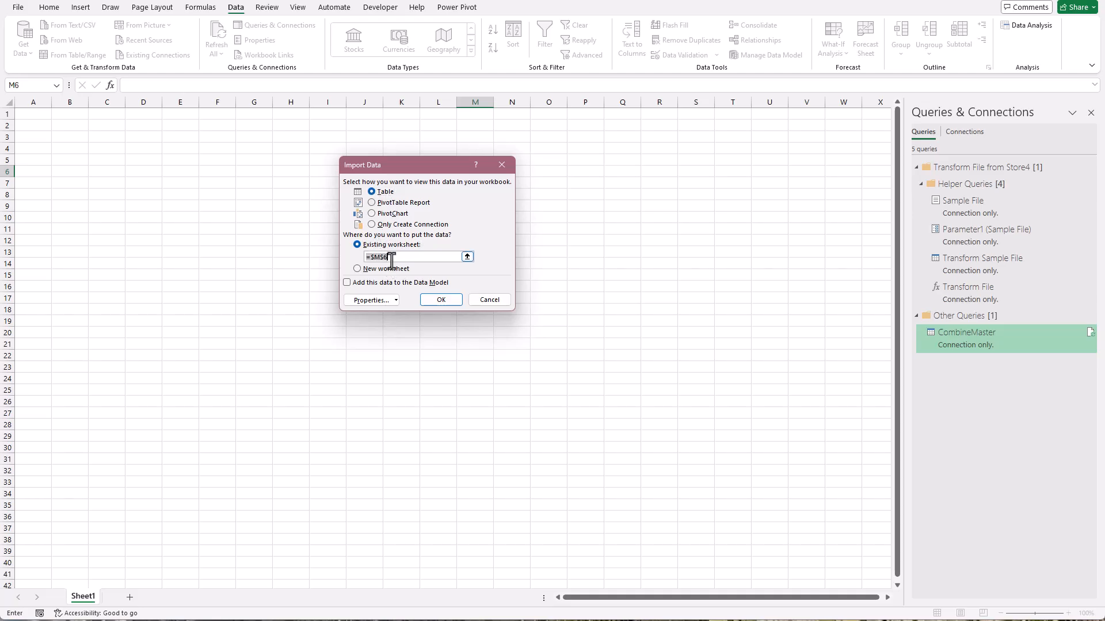
pyautogui.click(35, 113)
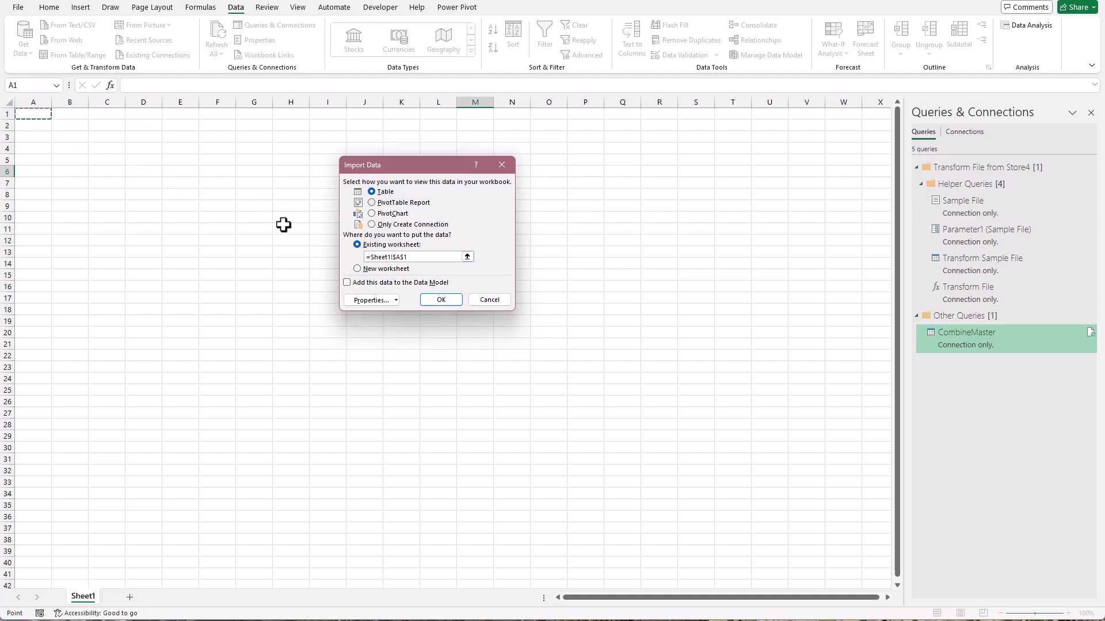
pyautogui.click(455, 300)
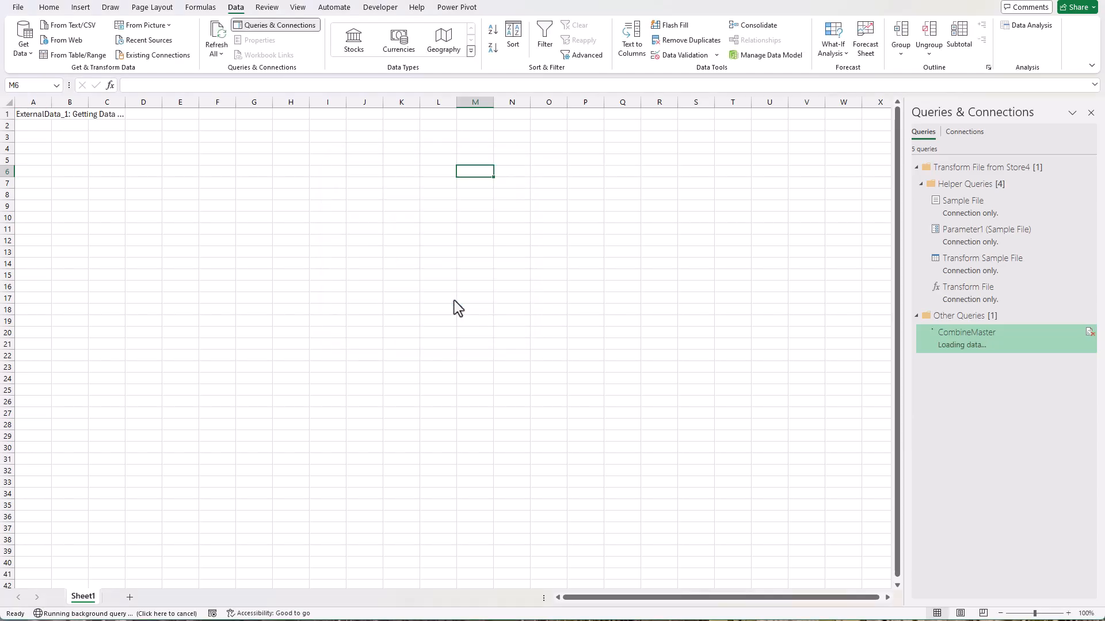
# Check the loaded attendance table down to its last row, then return to its header row.
pyautogui.click(163, 279)
pyautogui.hotkey('ctrl', 'Down')
pyautogui.press('Left')
pyautogui.press('Left')
pyautogui.hotkey('ctrl', 'Up')
pyautogui.hotkey('ctrl', 'Up')
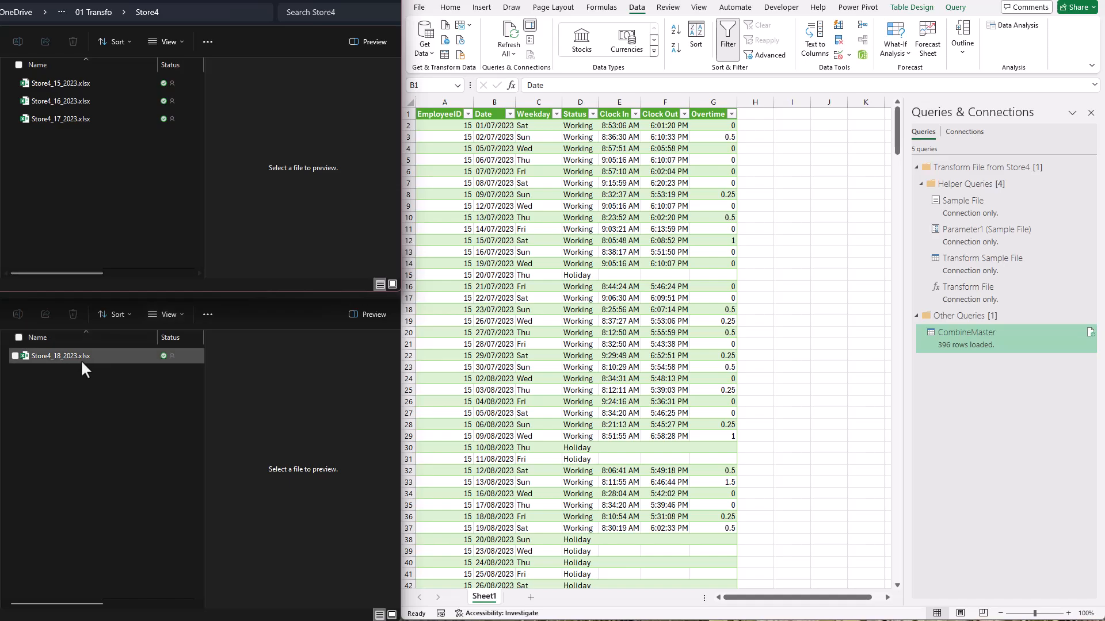
# Move Store4_18_2023.xlsx from the New Employee folder into the Store4 folder and refresh the combined table in Excel.
pyautogui.click(82, 361)
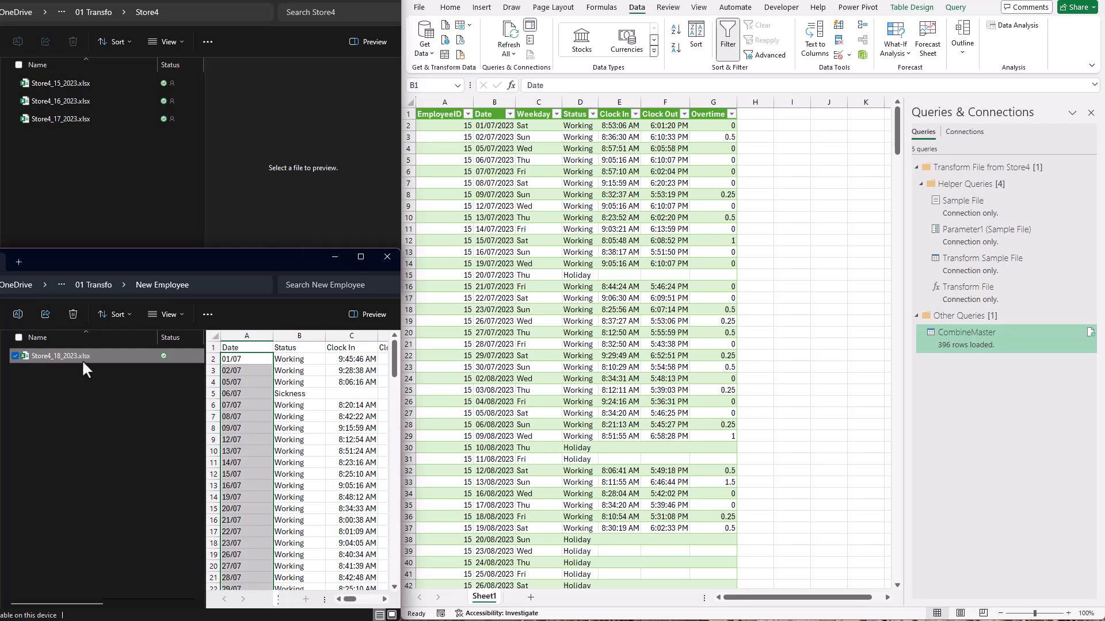
pyautogui.moveTo(89, 153); pyautogui.dragTo(88, 151)
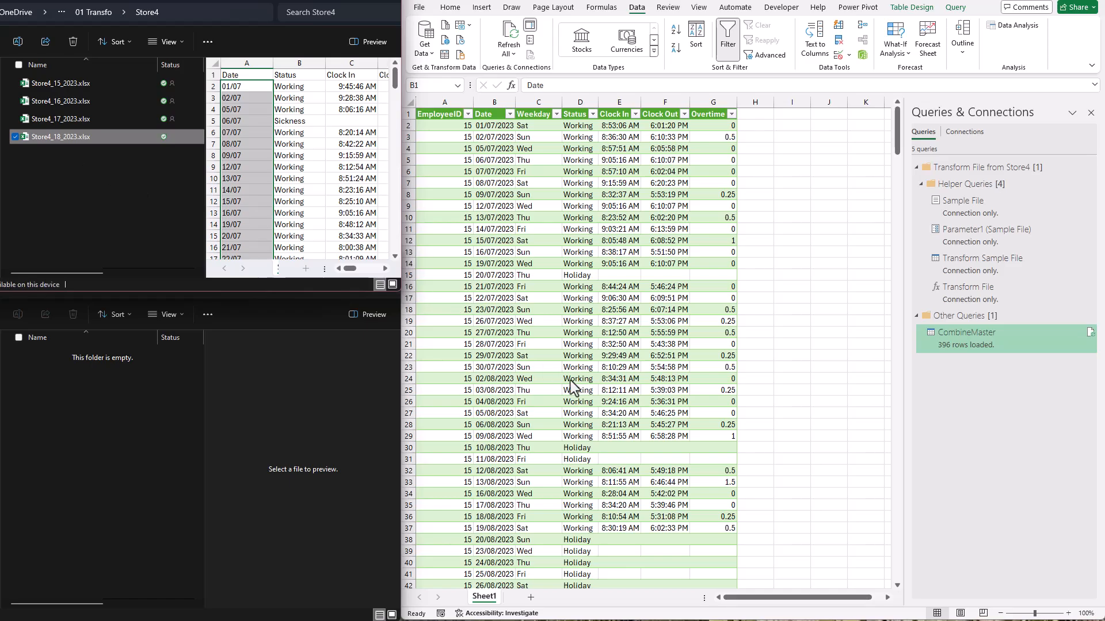
pyautogui.click(547, 239)
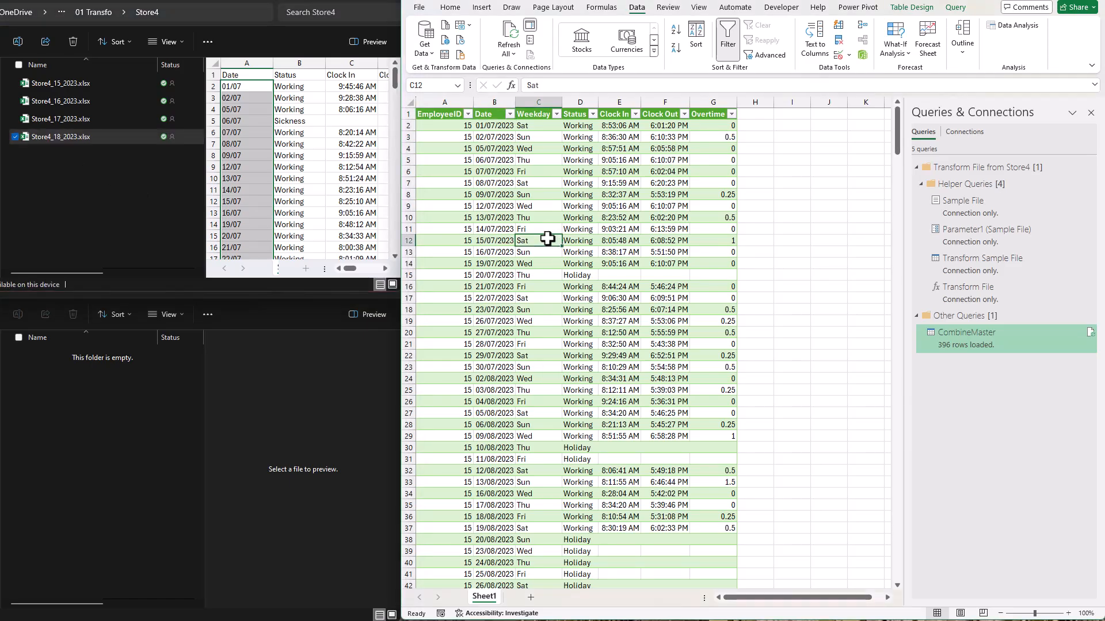
pyautogui.rightClick(527, 574)
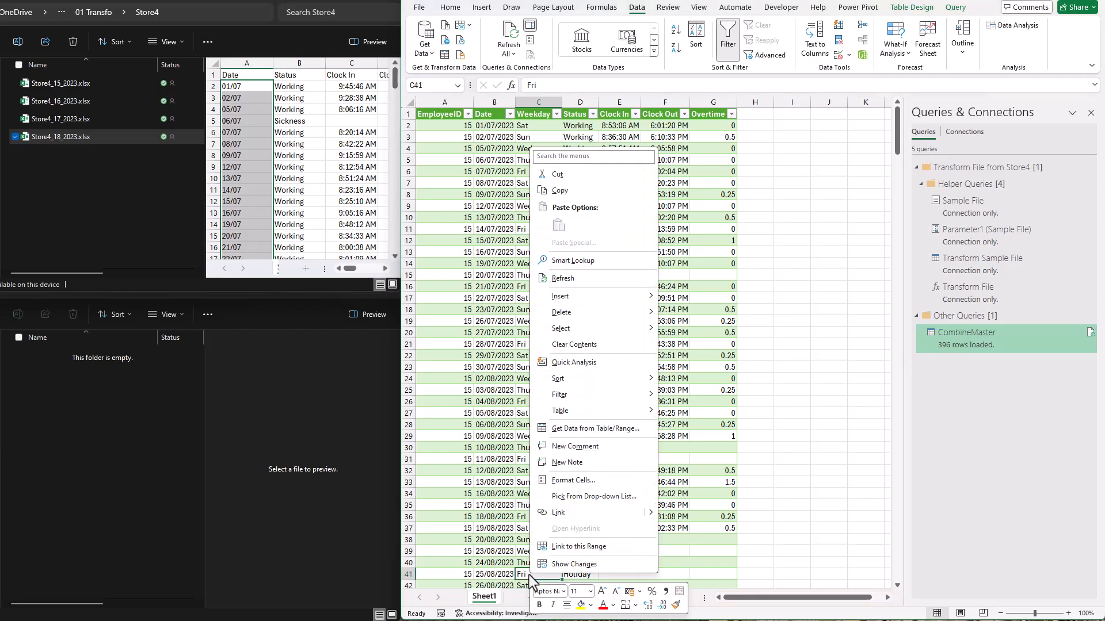
pyautogui.click(584, 279)
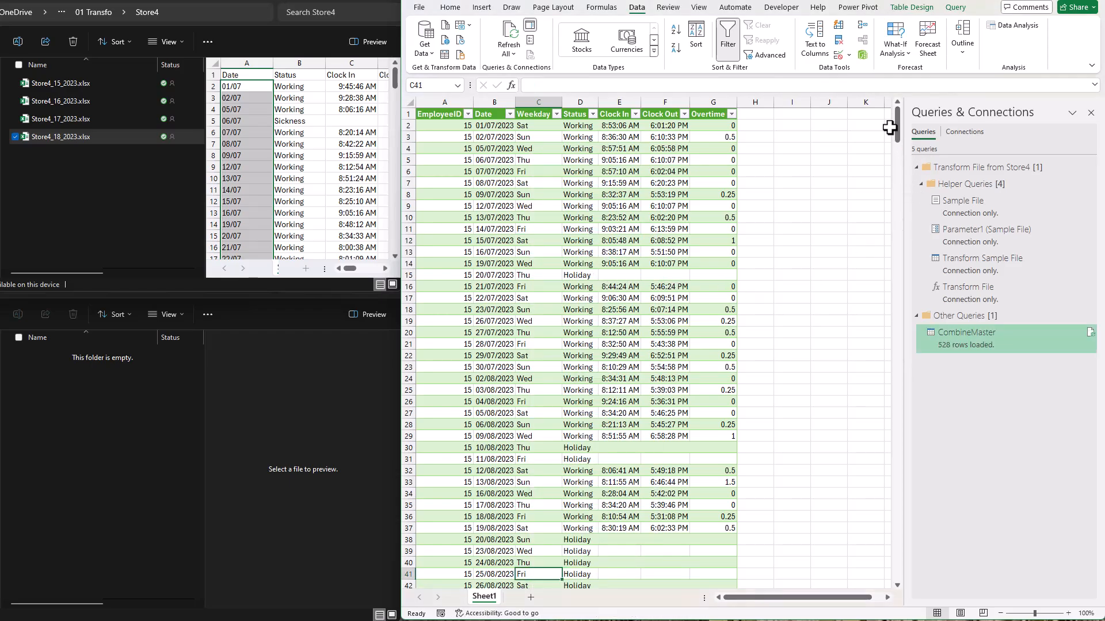
# Examine the last rows of the refreshed table for the added employee's attendance records.
pyautogui.click(432, 322)
pyautogui.hotkey('ctrl', 'Down')
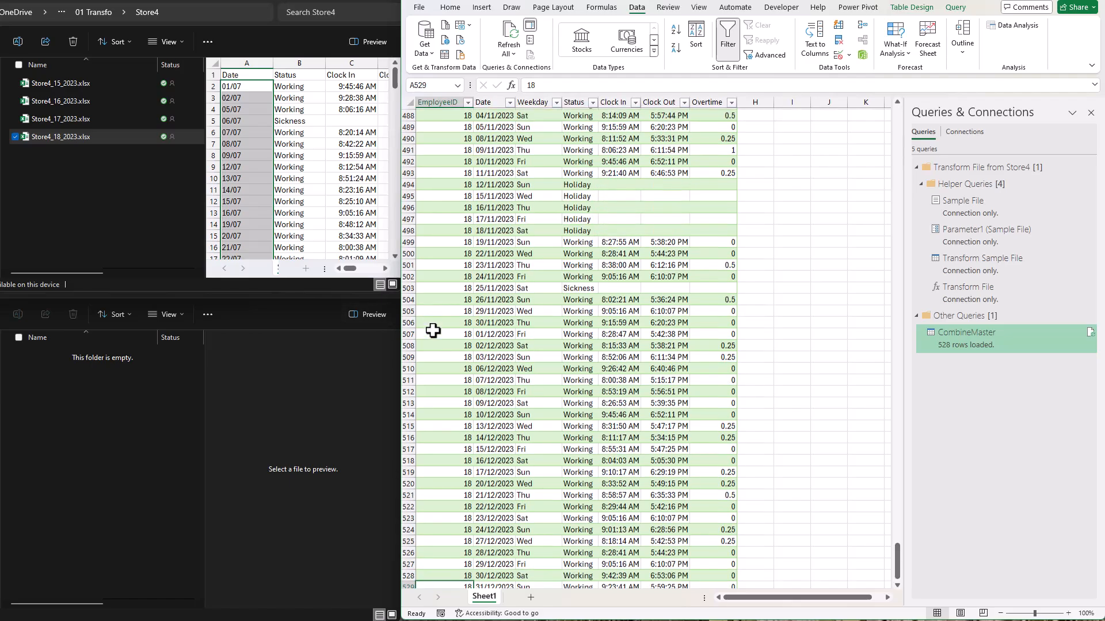
pyautogui.scroll(1, 433, 331)
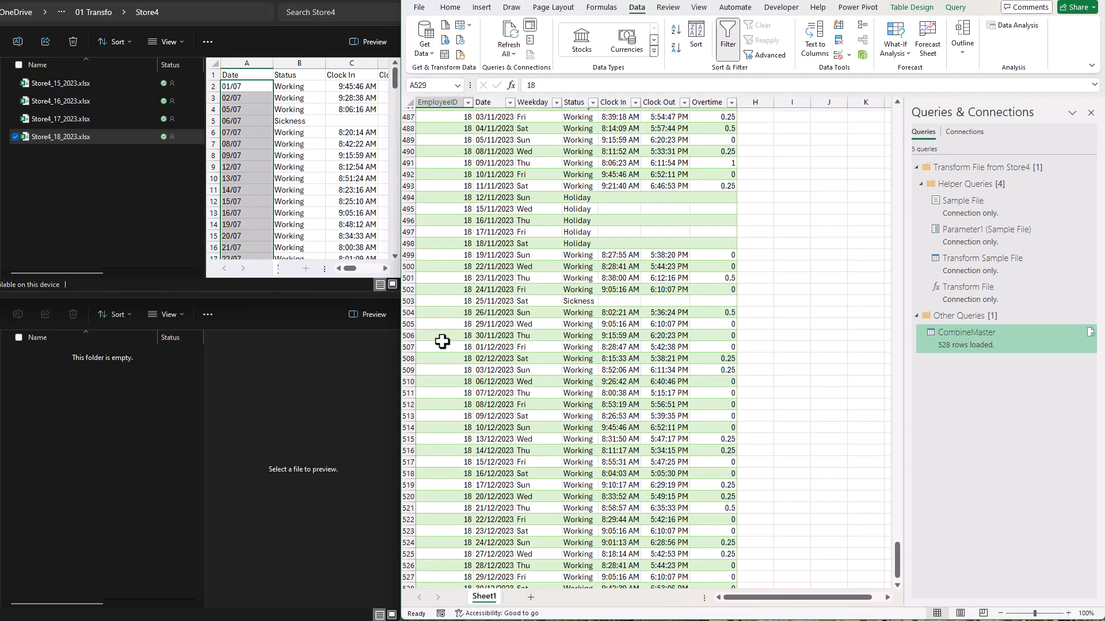
pyautogui.scroll(-3, 442, 342)
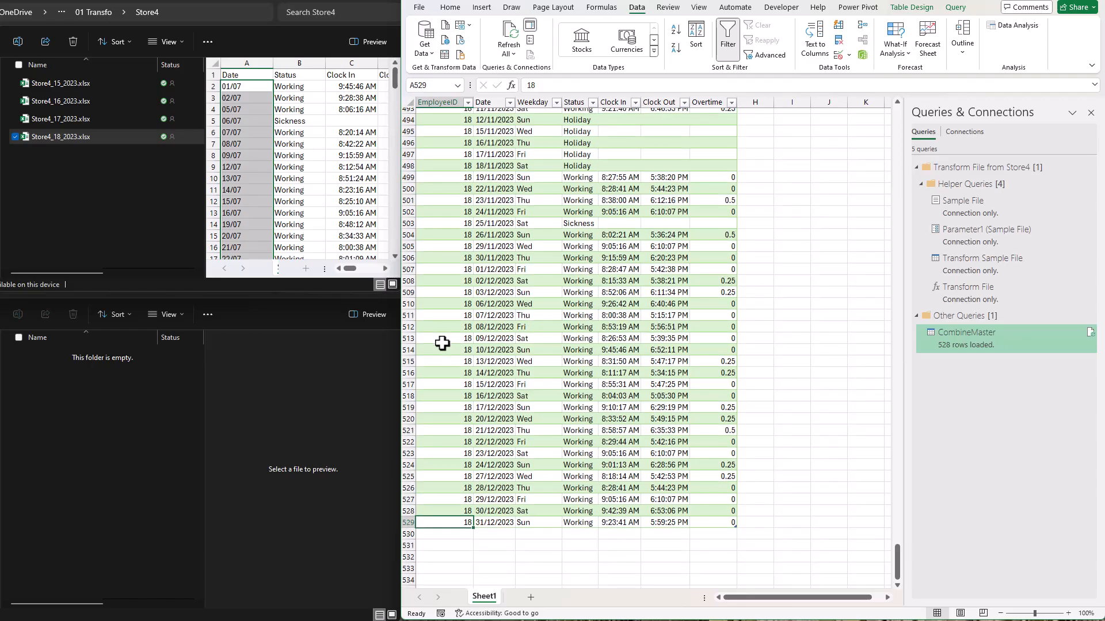